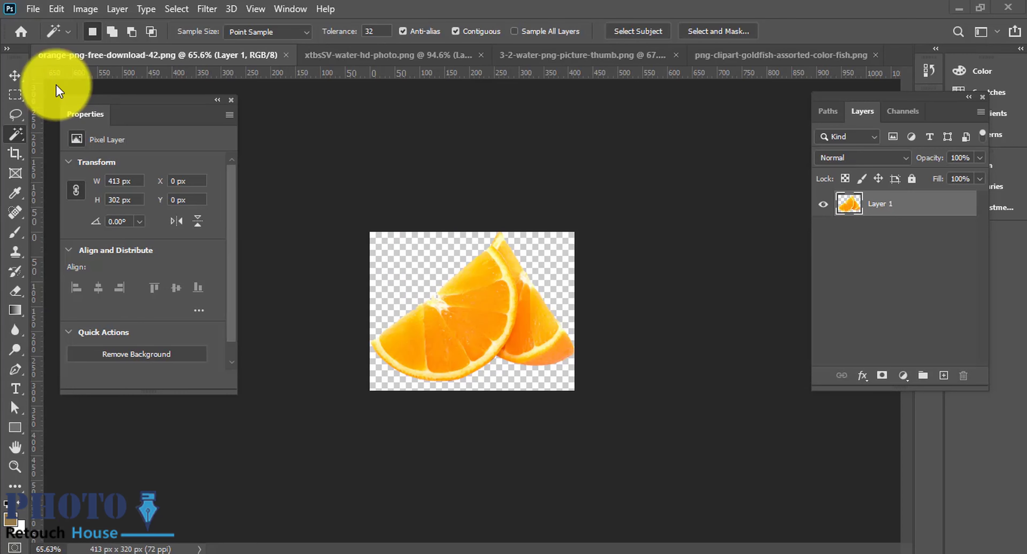
Create a new document 1080 px wide and 20 px tall, at resolution 3000.
left_click(409, 326, "alt")
left_click(29, 10)
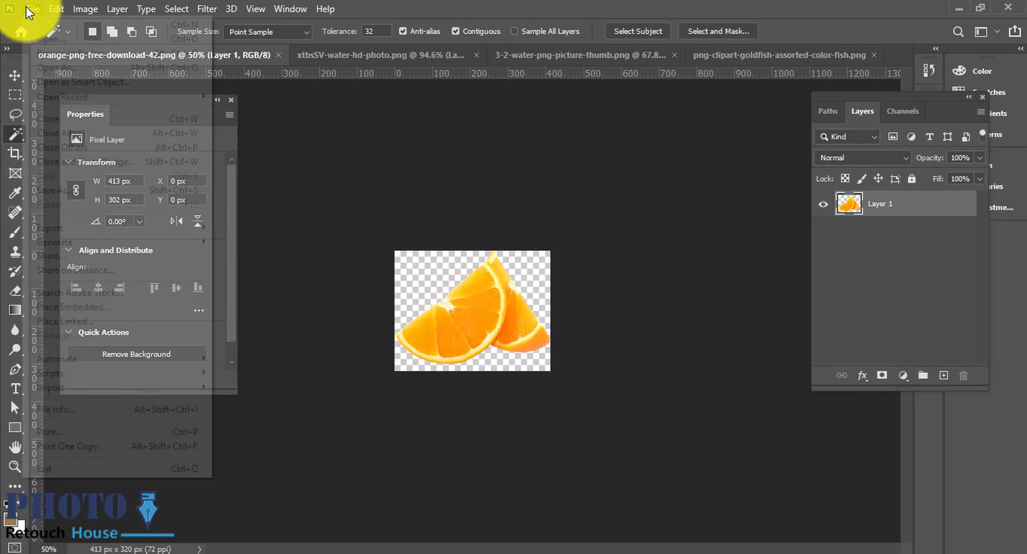
left_click(47, 25)
type("1")
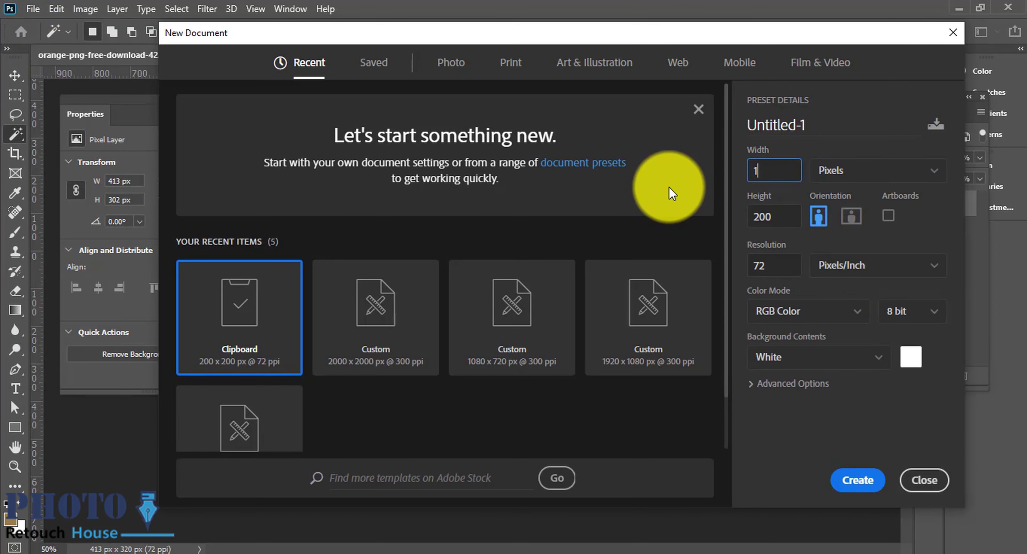
type("080")
key("Tab")
type("7")
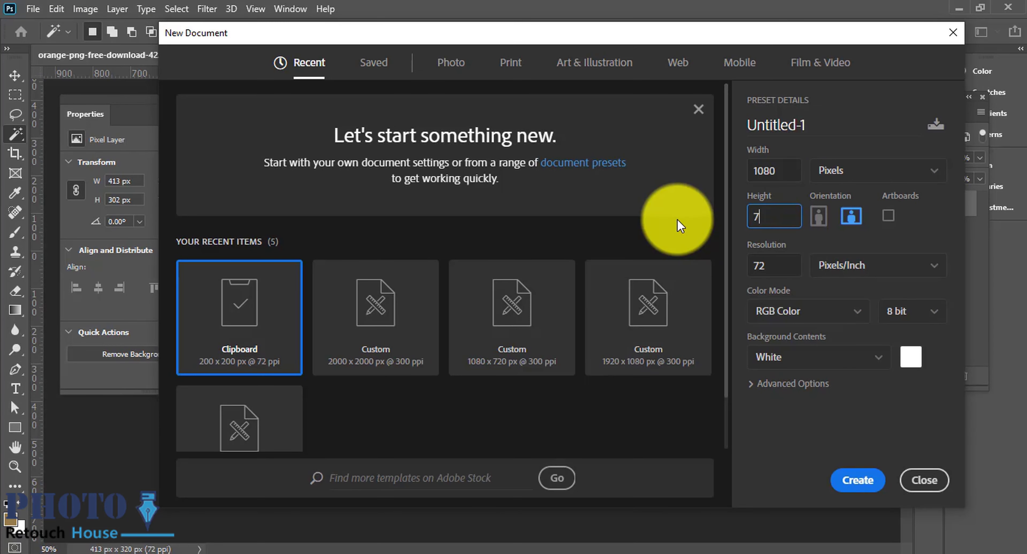
type("00")
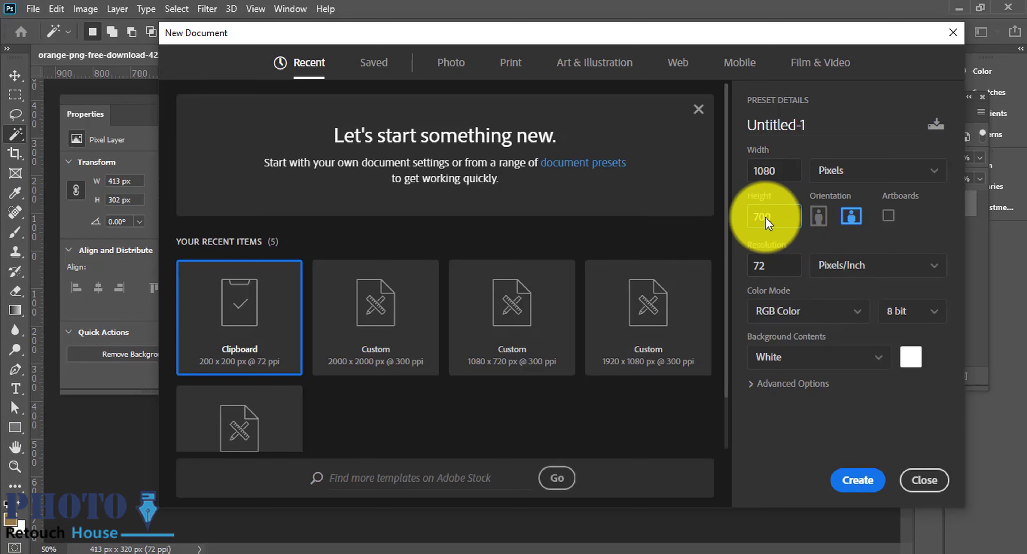
type("20")
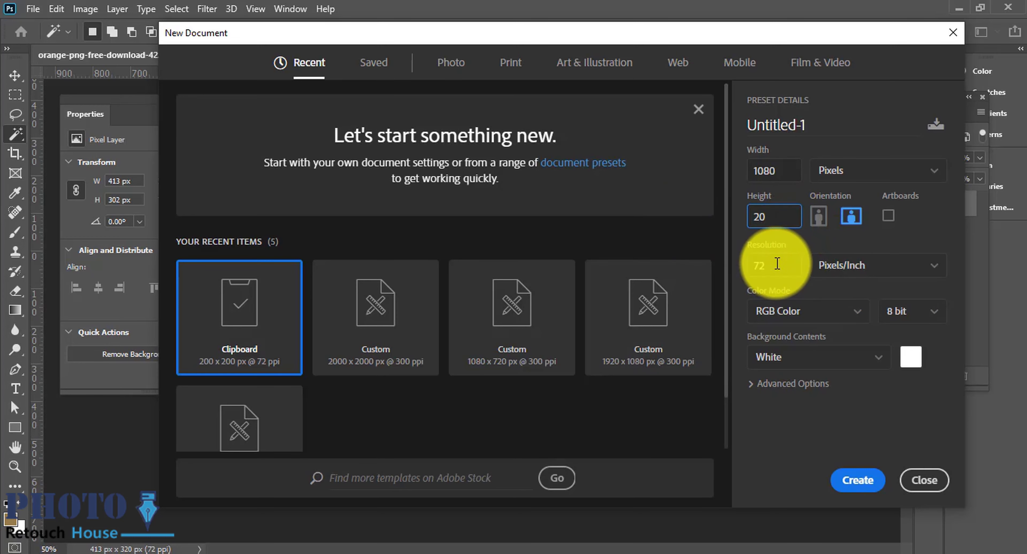
key("Tab")
type("3000")
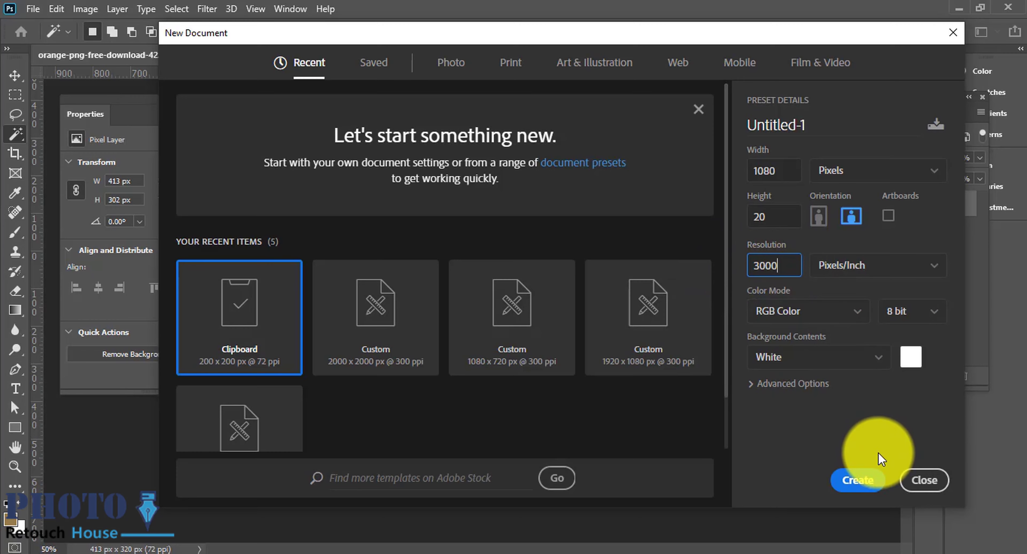
left_click(857, 480)
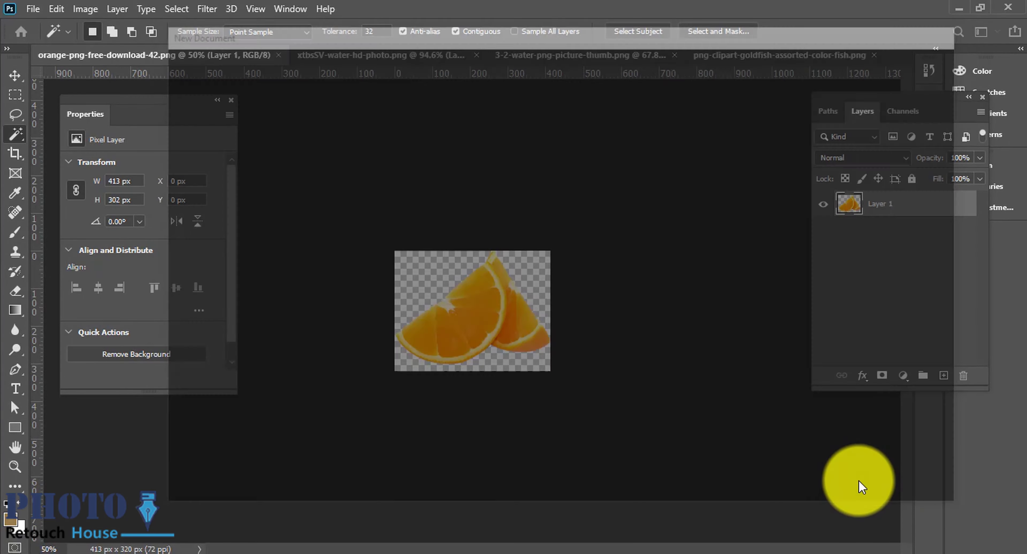
Extend the canvas height to 720 px, then return to orange-png-free-download-42.png.
scroll(596, 336, "down", 2)
scroll(614, 336, "down", 1)
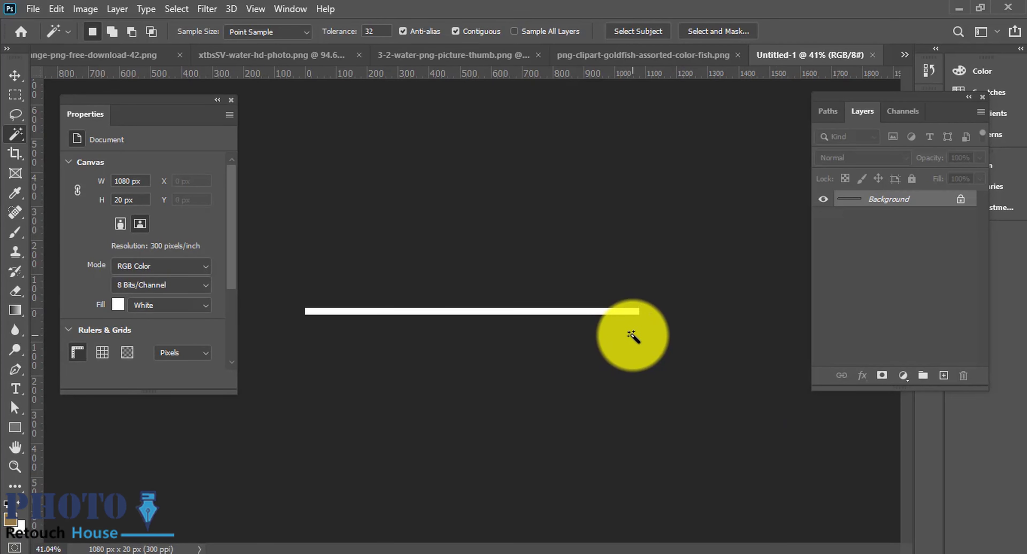
key("ctrl+alt+c")
double_click(494, 204)
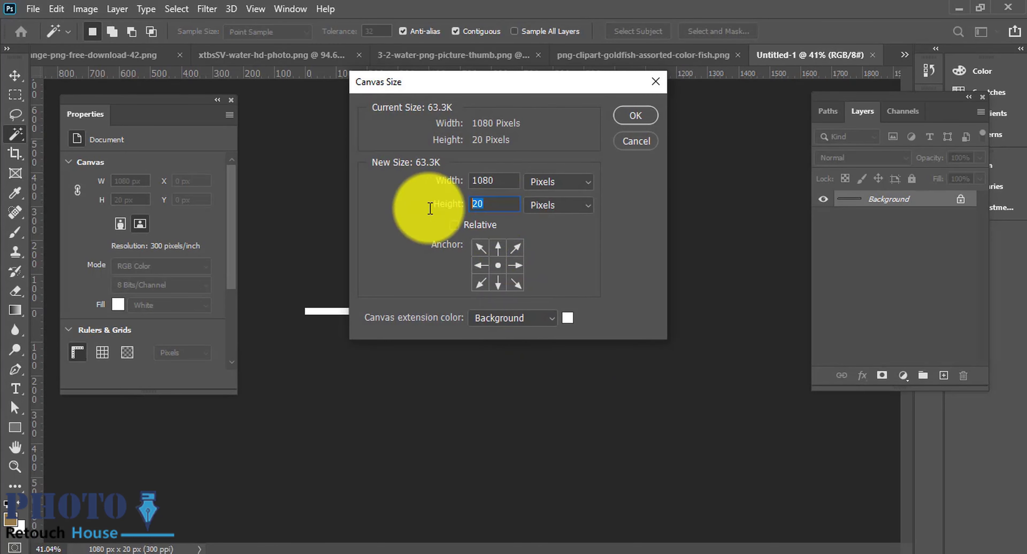
type("720")
key("Return")
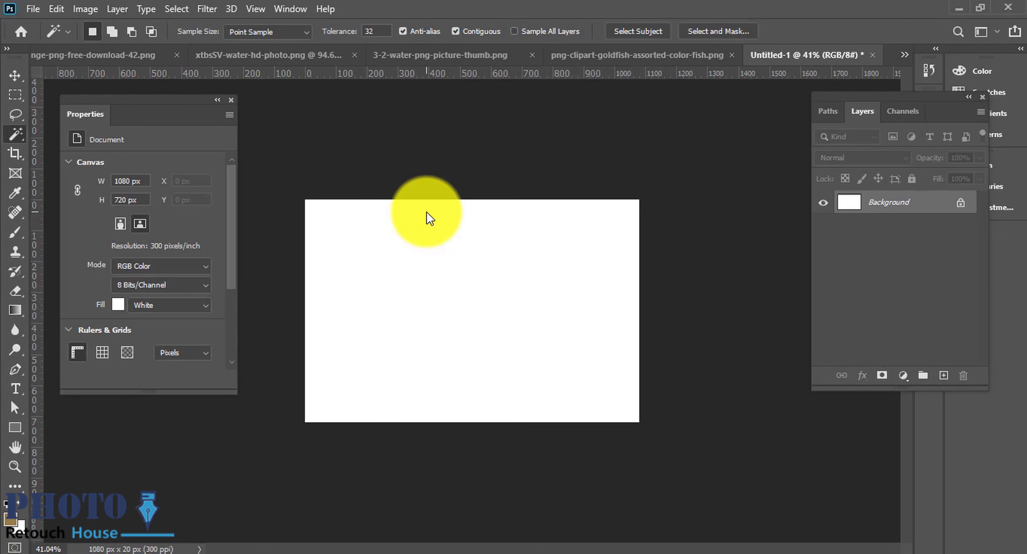
scroll(478, 215, "up", 2)
left_click(82, 59)
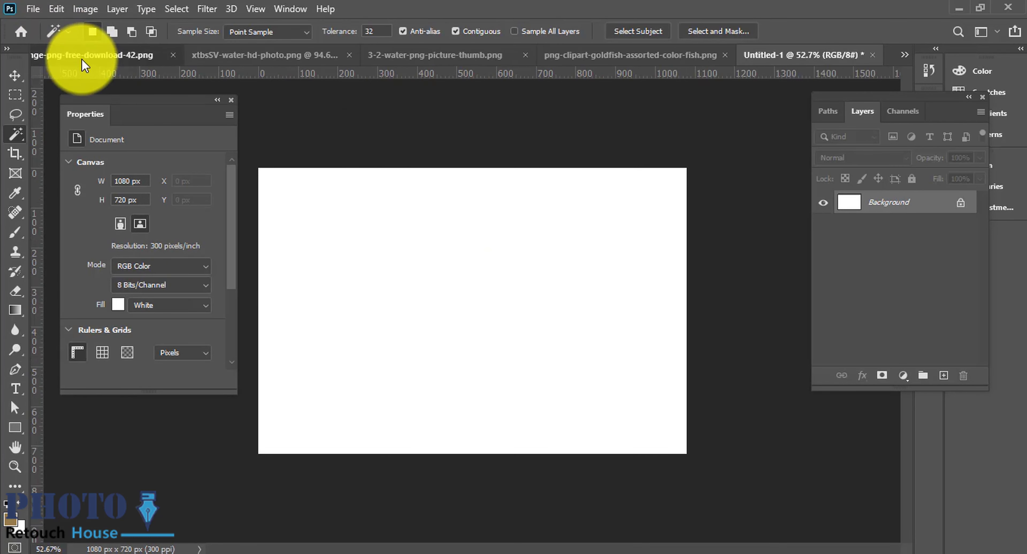
Drag the orange slices layer into the Untitled-1 document with the Move tool.
left_click(25, 77)
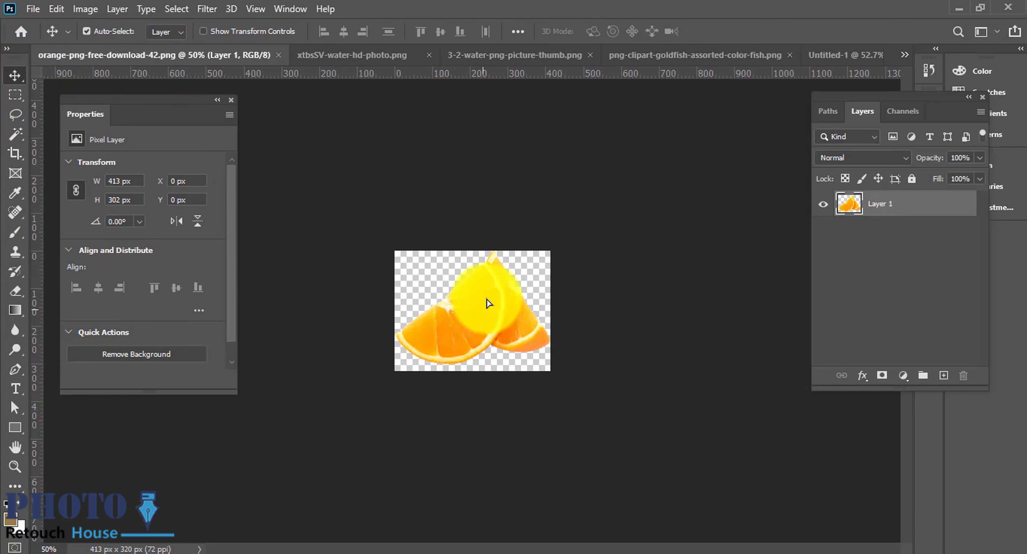
left_click_drag(481, 295, 514, 131)
left_click_drag(503, 60, 669, 59)
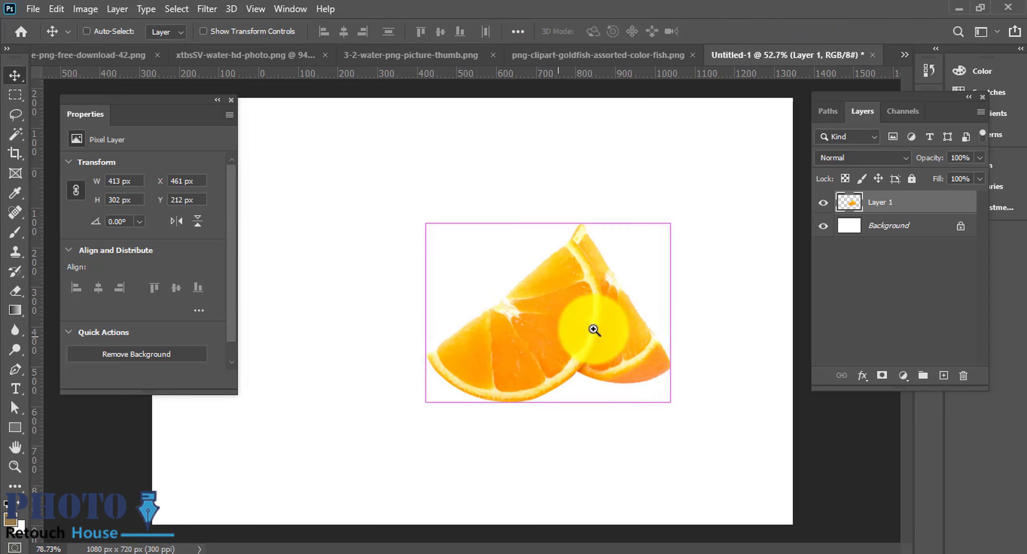
mouse_move(835, 60)
left_mouse_down()
mouse_move(520, 358)
mouse_move(545, 375)
left_mouse_up()
Enlarge the orange slices to about 124% and centre them on the canvas.
key("ctrl+t")
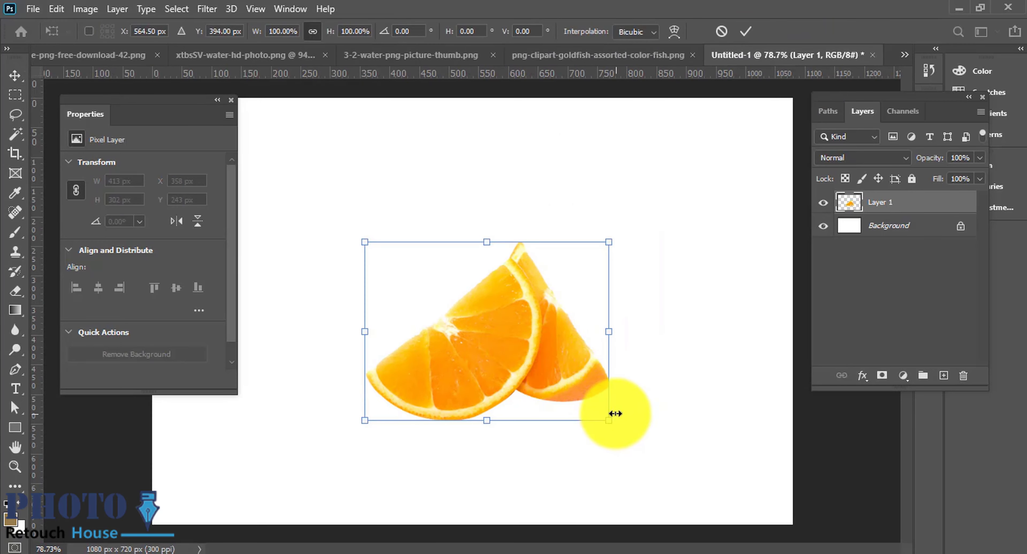
left_click_drag(614, 415, 646, 430)
scroll(621, 430, "down", 3)
left_click_drag(509, 358, 500, 346)
key("Return")
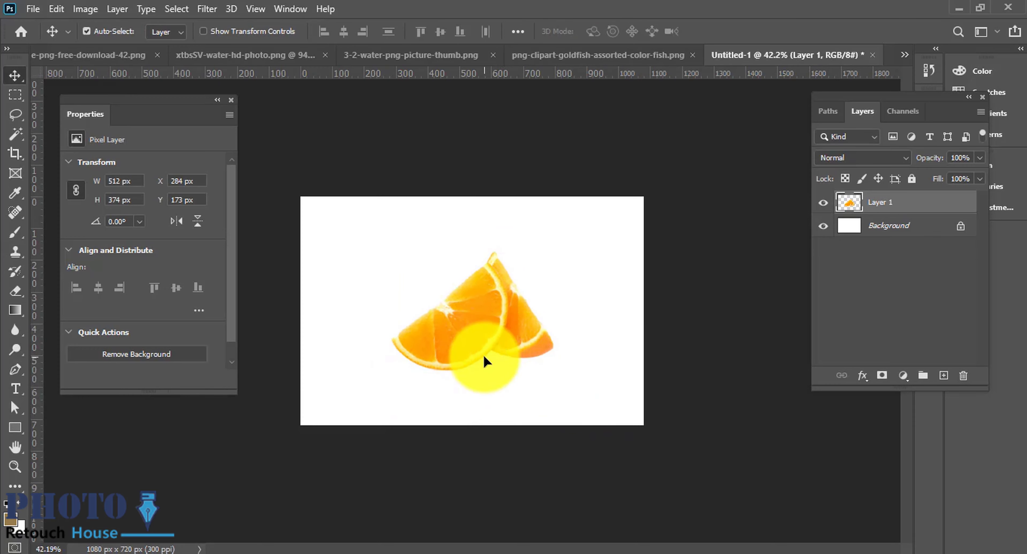
key("ctrl+0")
Choose a soft round brush sized to 500 px.
scroll(449, 309, "down", 2)
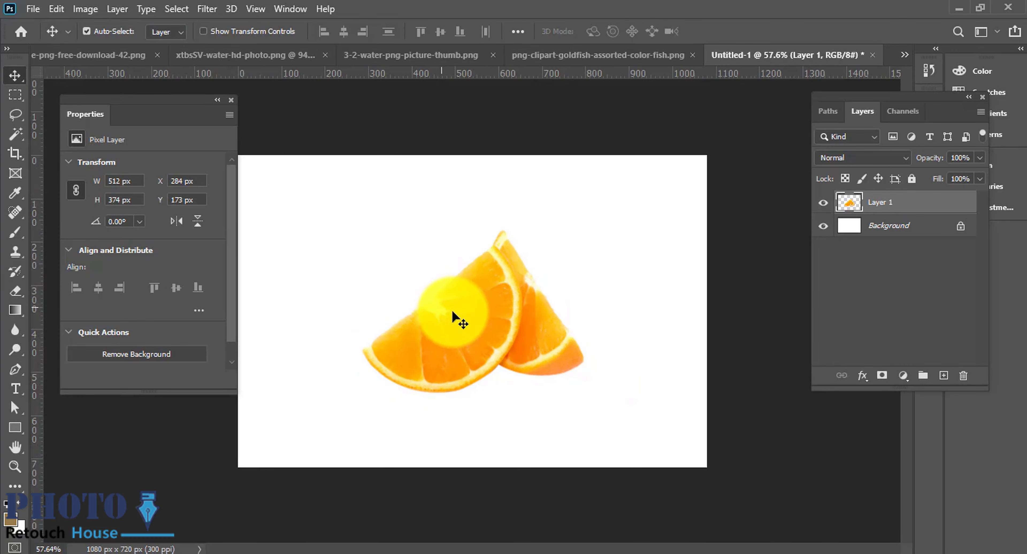
key("b")
right_click(502, 260)
mouse_move(263, 211)
left_mouse_down()
mouse_move(327, 270)
mouse_move(392, 293)
left_mouse_up()
Set the foreground colour to black.
left_click(343, 230)
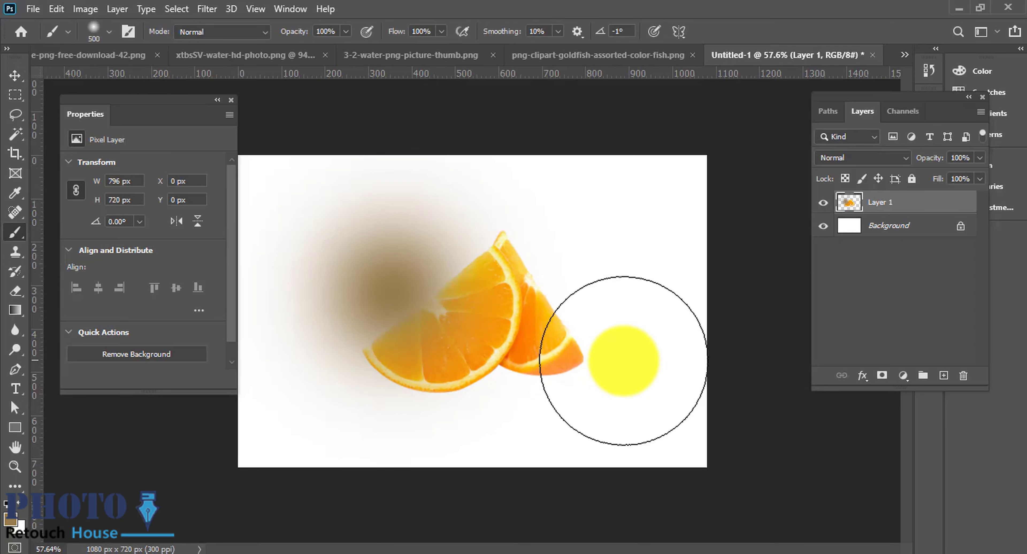
key("ctrl+z")
left_click(13, 518)
left_click_drag(667, 332, 564, 414)
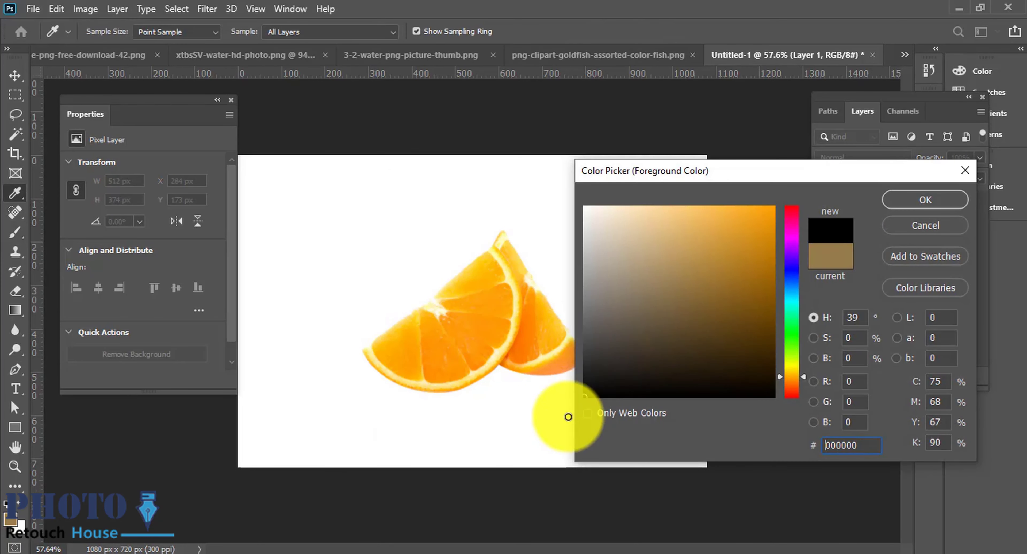
left_click(947, 200)
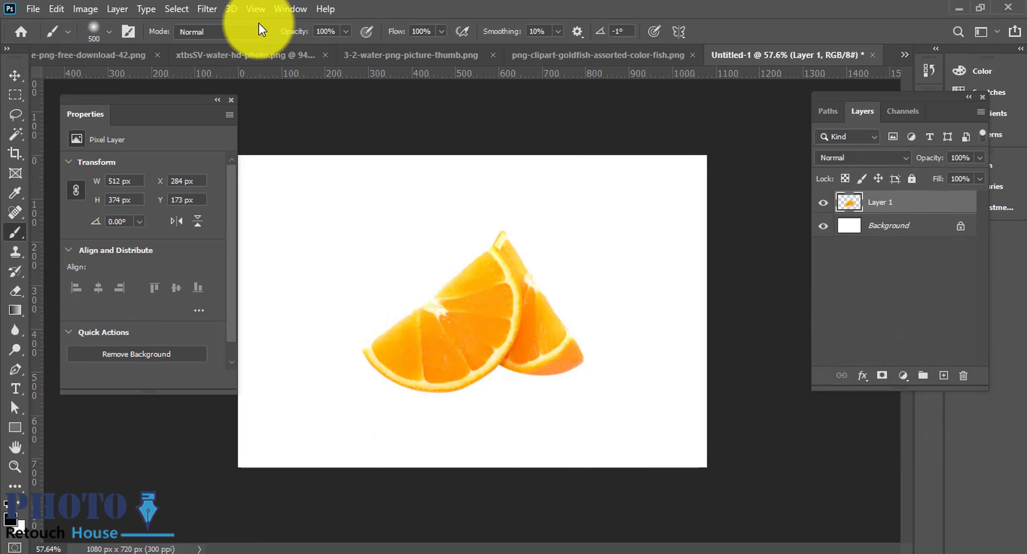
Paint a large soft black dab on a new empty layer.
left_click(378, 315)
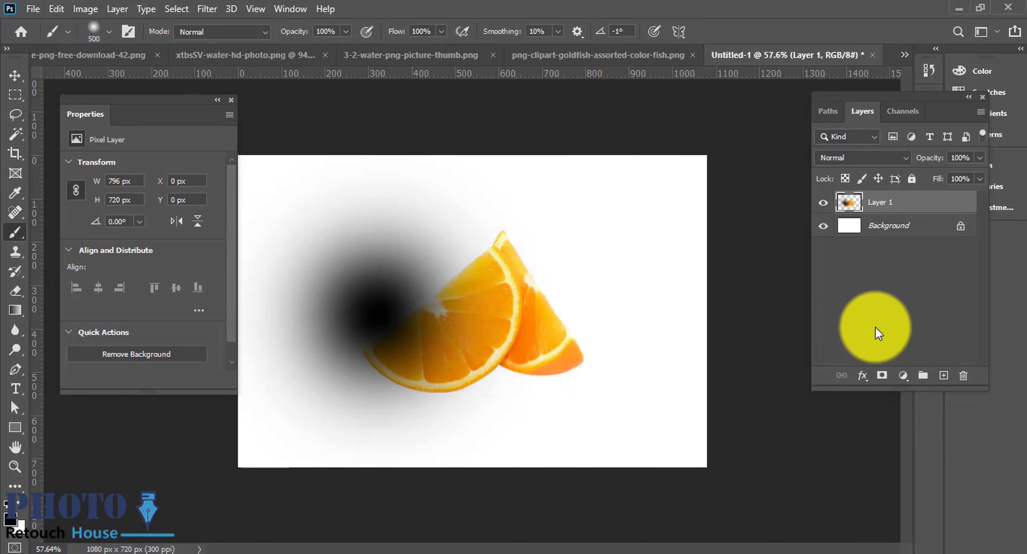
key("ctrl+z")
left_click(943, 375)
left_click(378, 313)
left_click_drag(379, 310, 324, 344)
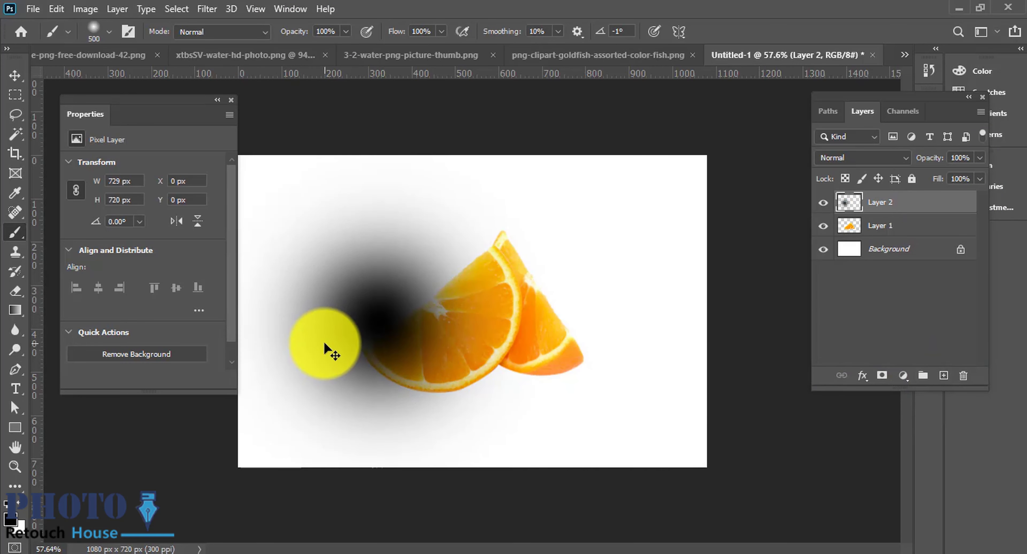
Squash the dab into a flat 719 × 45 px ellipse beneath the orange slices.
key("ctrl+t")
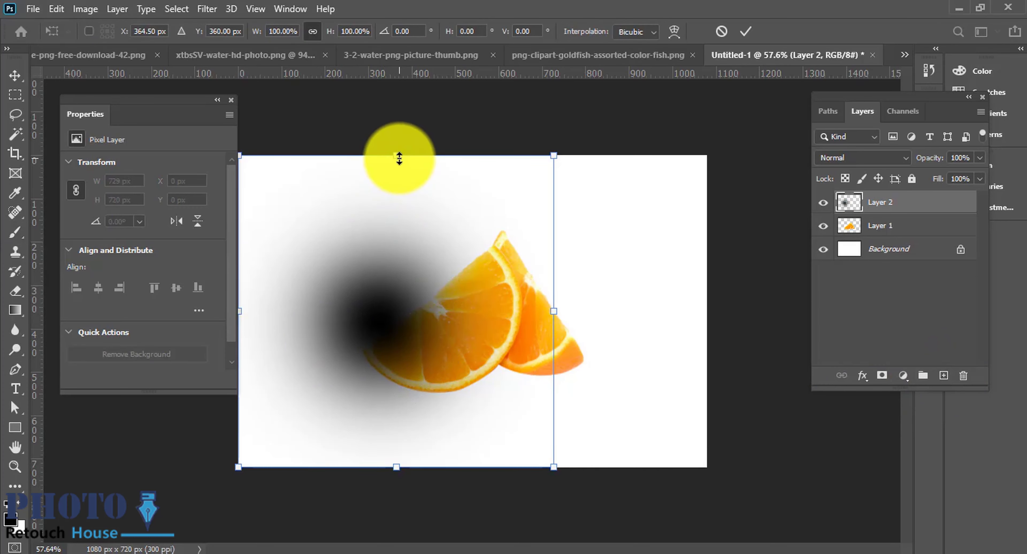
left_click_drag(399, 159, 399, 449)
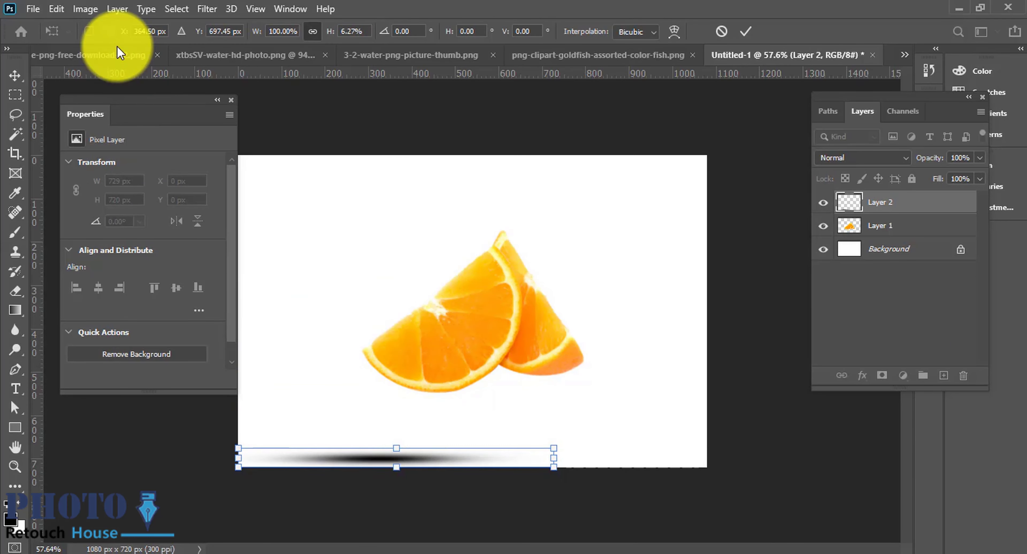
left_click(16, 78)
mouse_move(413, 458)
left_mouse_down()
mouse_move(445, 395)
mouse_move(921, 222)
mouse_move(893, 238)
left_mouse_up()
Thin the shadow to 36 px tall and duplicate it as Layer 2 copy.
scroll(446, 407, "down", 2)
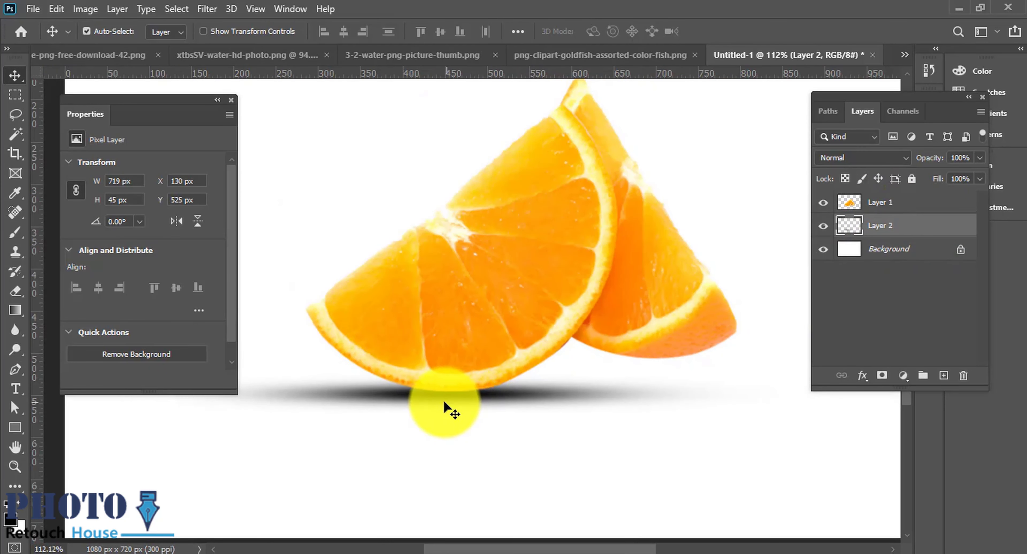
left_click_drag(450, 399, 481, 403)
key("ctrl+t")
key("Return")
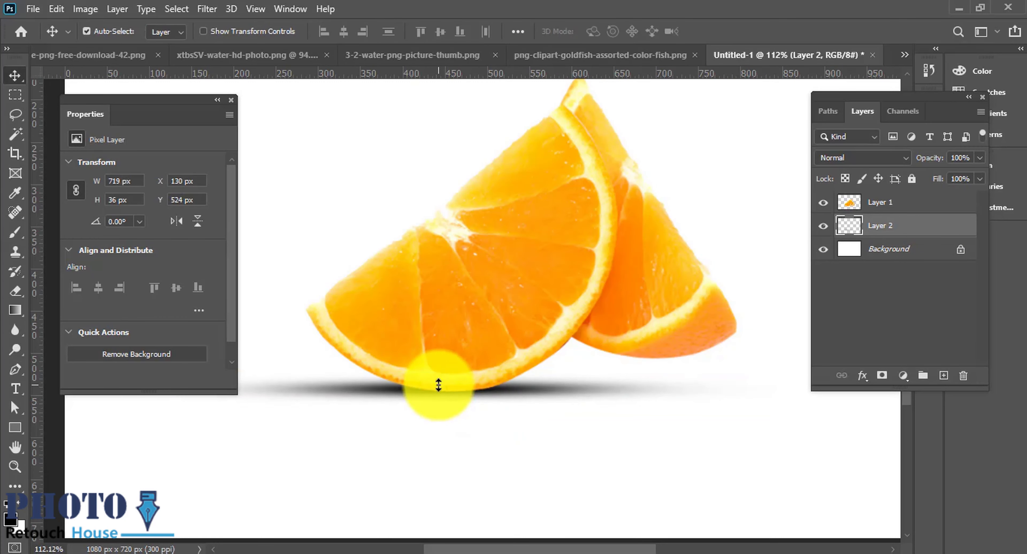
scroll(408, 412, "down", 3)
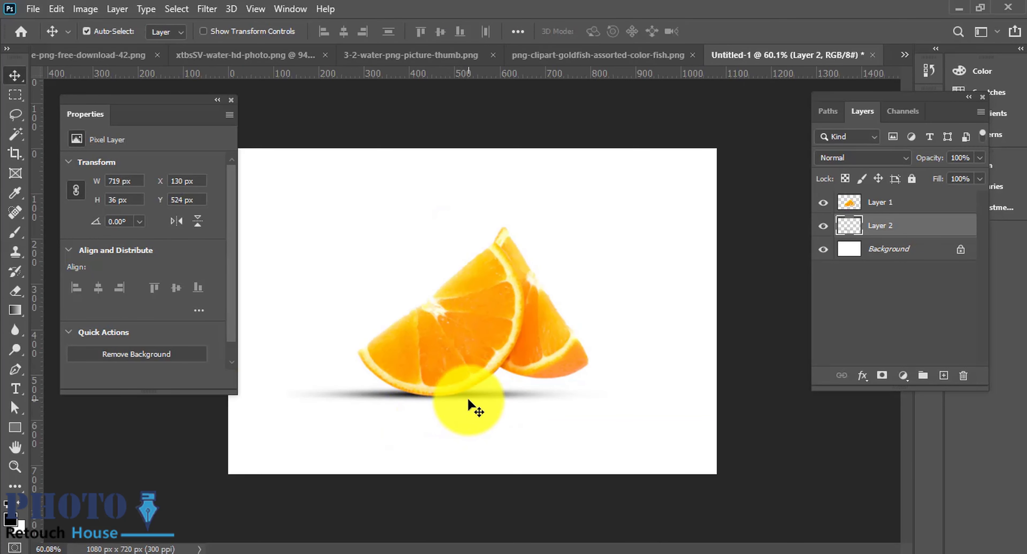
key("ctrl+j")
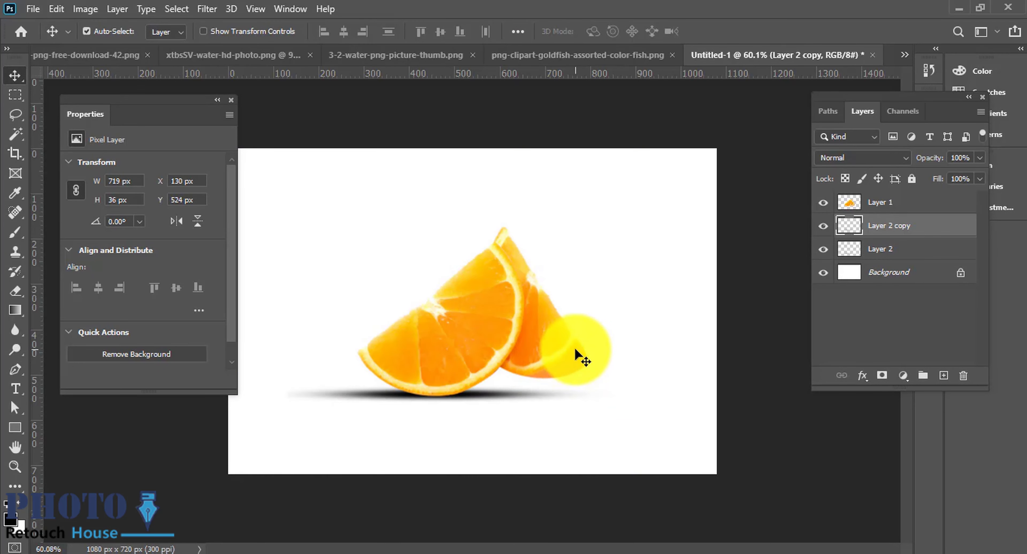
left_click(575, 350)
Rotate the orange slices about 9° and nudge them slightly lower.
key("ctrl+t")
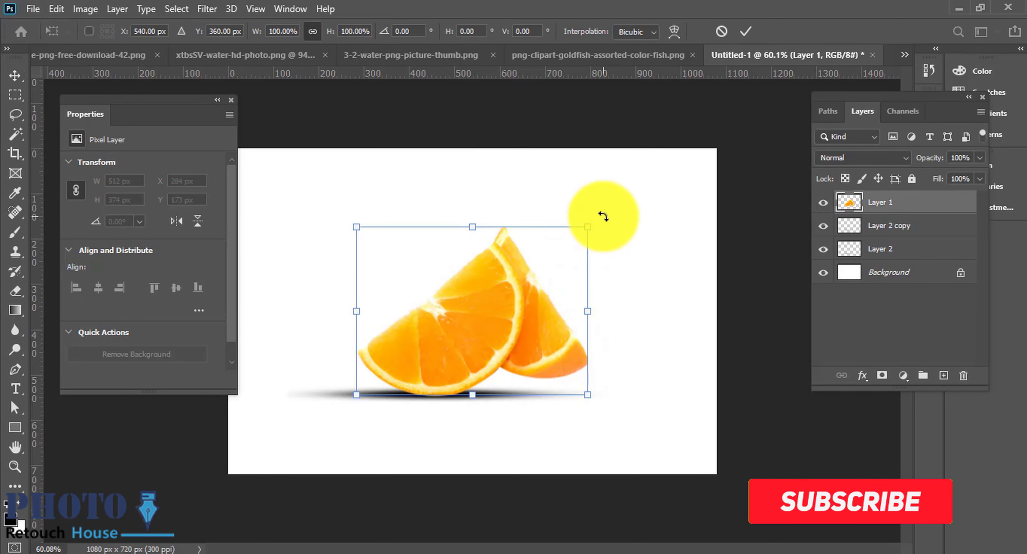
left_click_drag(603, 216, 619, 229)
scroll(473, 313, "up", 3)
left_click_drag(504, 378, 521, 377)
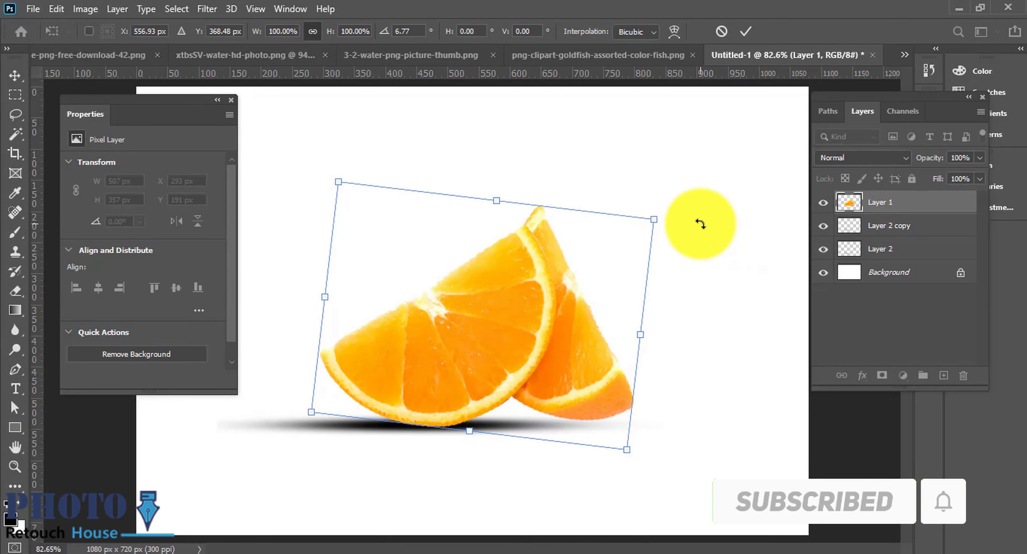
left_click_drag(693, 214, 696, 218)
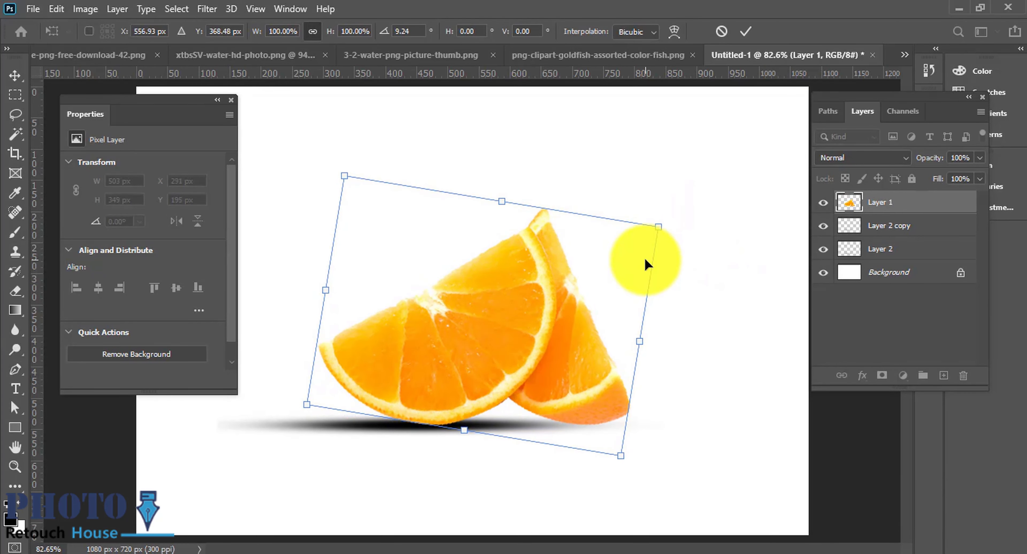
key("Return")
key("Down")
key("Down")
key("Down")
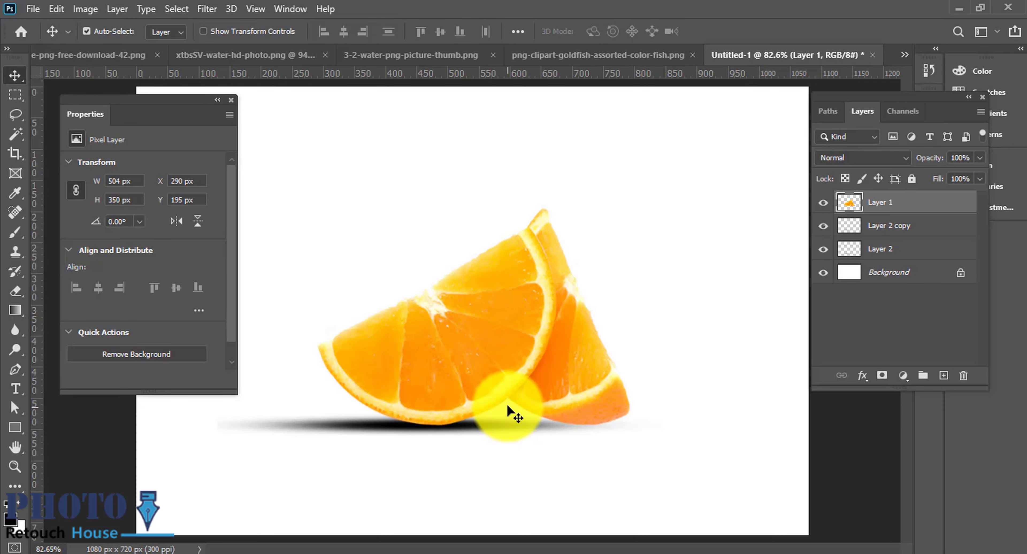
Squash the duplicate shadow to half height and slide it right under the slices.
left_click(396, 429)
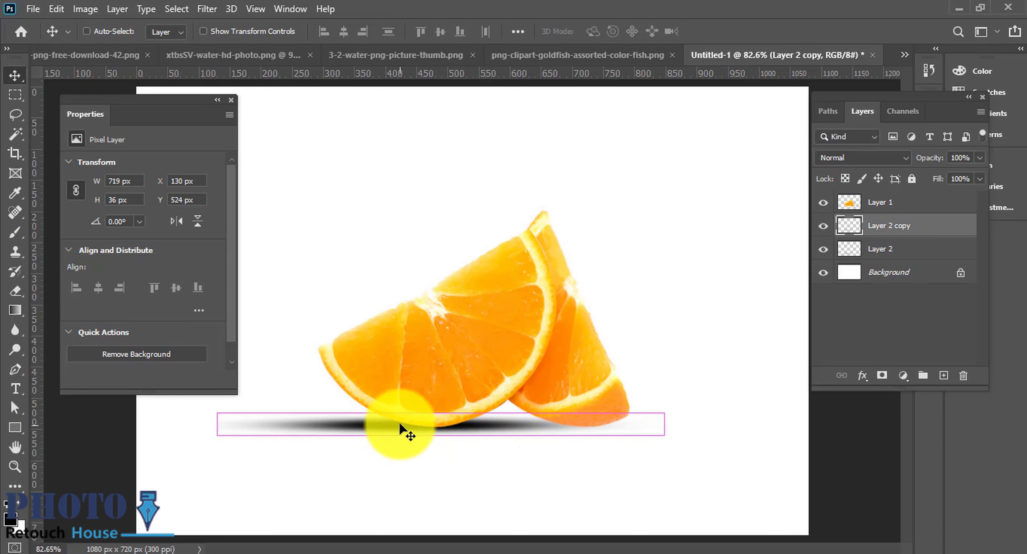
key("ctrl+t")
left_click_drag(444, 407, 444, 417)
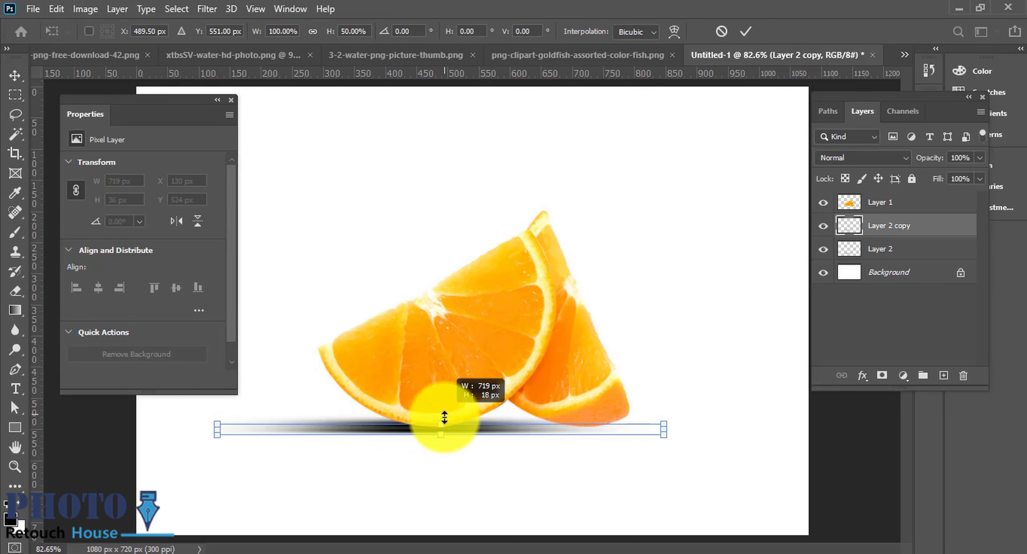
key("Return")
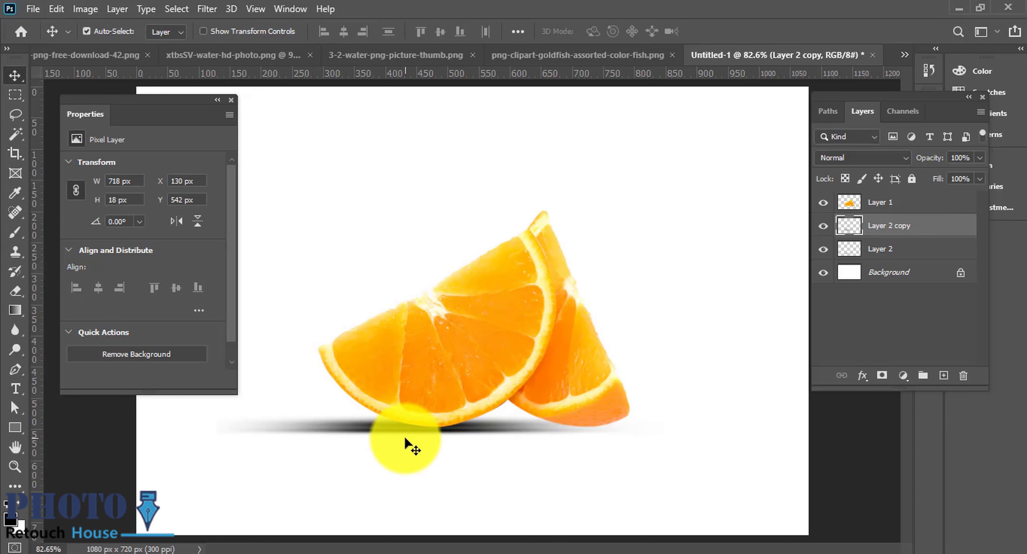
left_click_drag(404, 432, 683, 432)
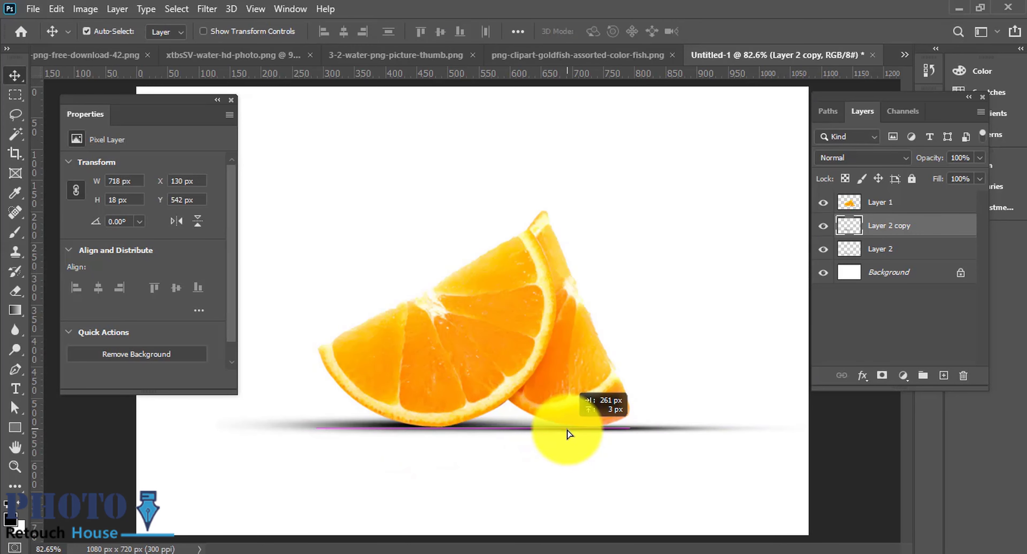
key("ctrl")
mouse_move(759, 471)
left_mouse_down()
mouse_move(516, 397)
mouse_move(613, 400)
left_mouse_up()
mouse_move(544, 344)
left_mouse_down()
mouse_move(542, 330)
mouse_move(549, 340)
left_mouse_up()
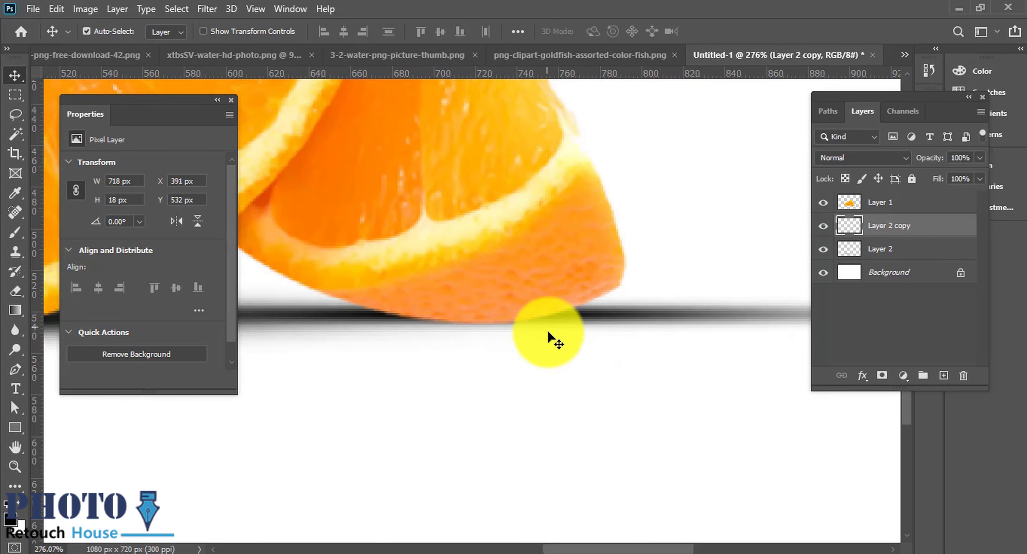
scroll(562, 394, "down", 5)
scroll(681, 427, "down", 3)
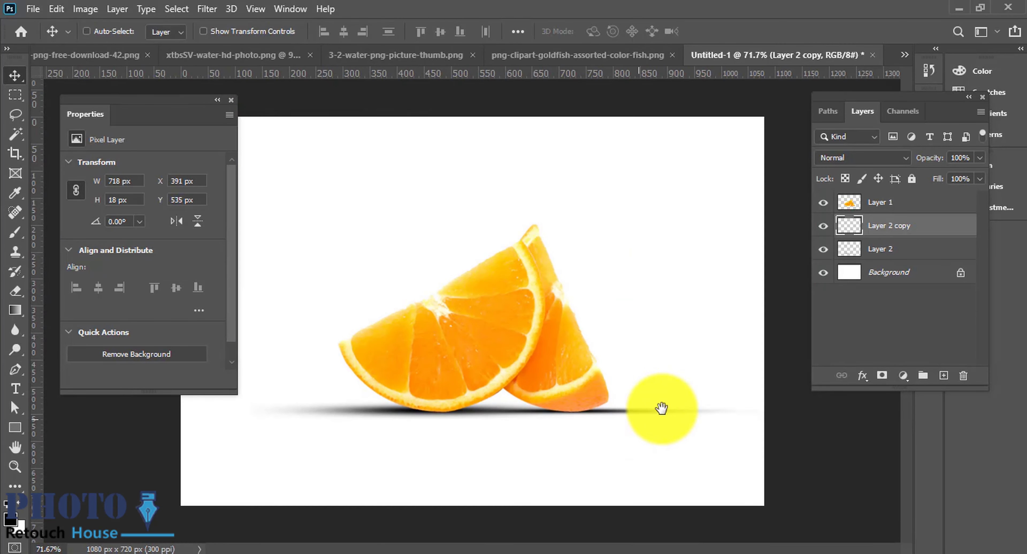
Shorten the duplicate shadow to 458 × 18 px, shift it right, and lower the main shadow.
key("ctrl+t")
left_click_drag(780, 411, 638, 411)
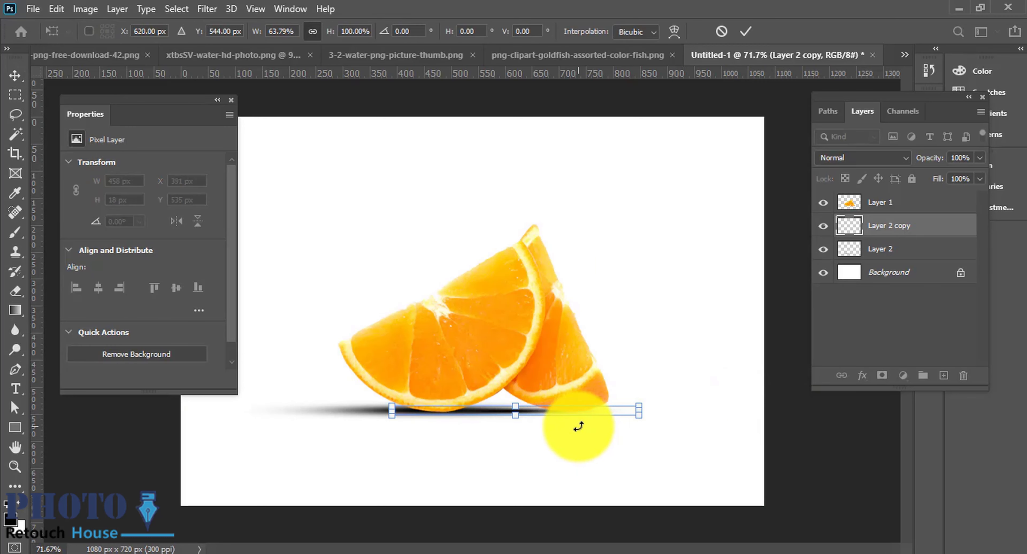
key("Return")
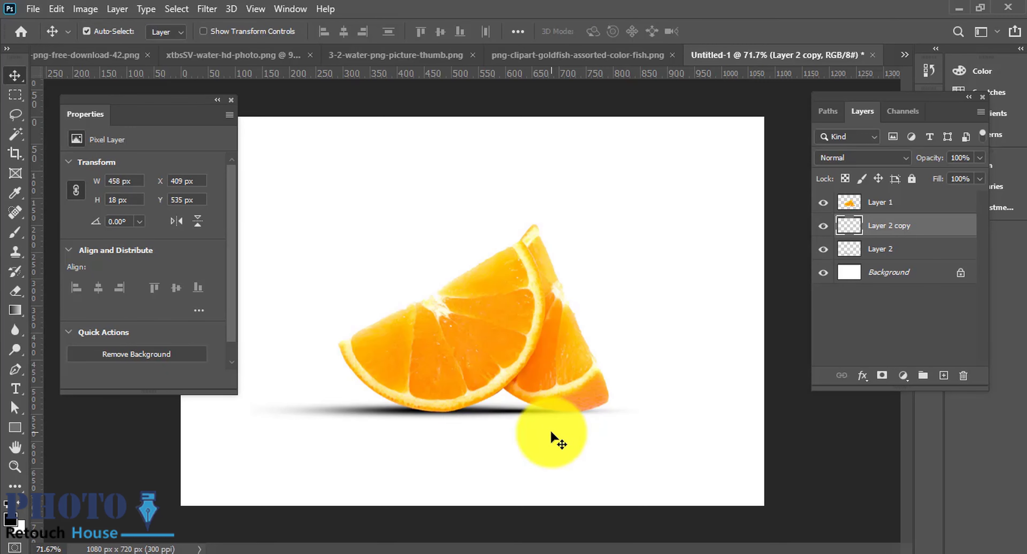
scroll(585, 433, "up", 3)
left_click_drag(522, 424, 580, 424)
scroll(609, 430, "up", 2)
scroll(610, 430, "up", 1)
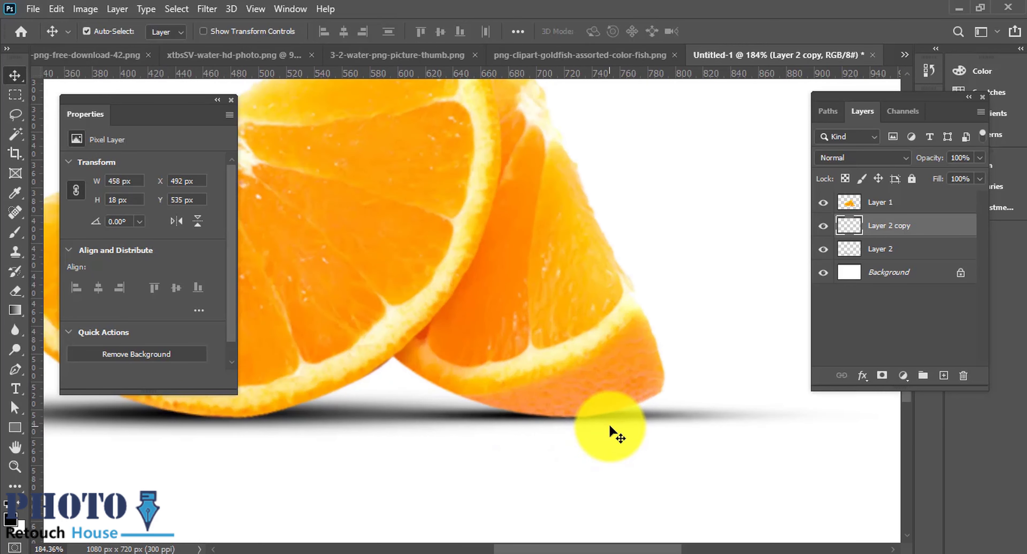
scroll(606, 431, "down", 2)
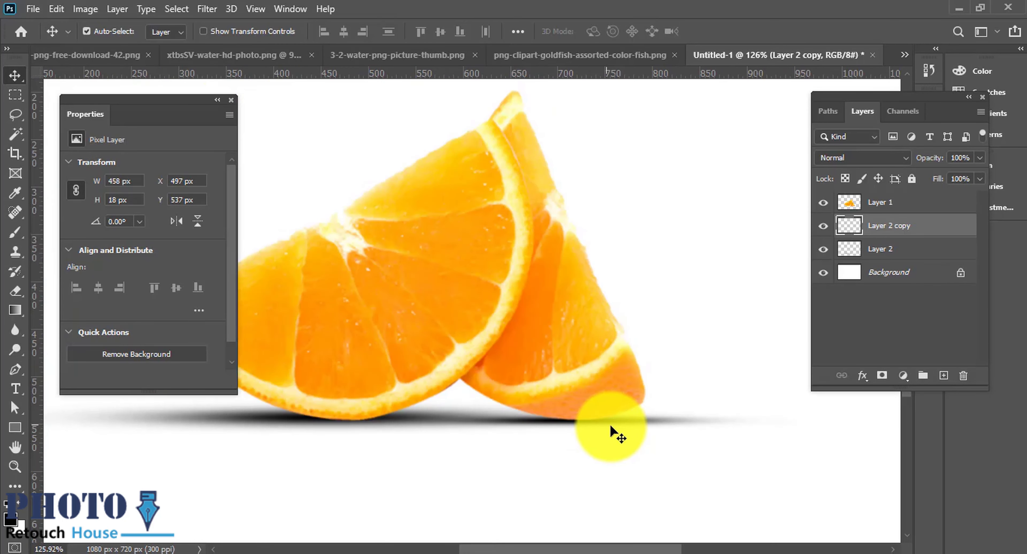
left_click_drag(282, 427, 297, 430)
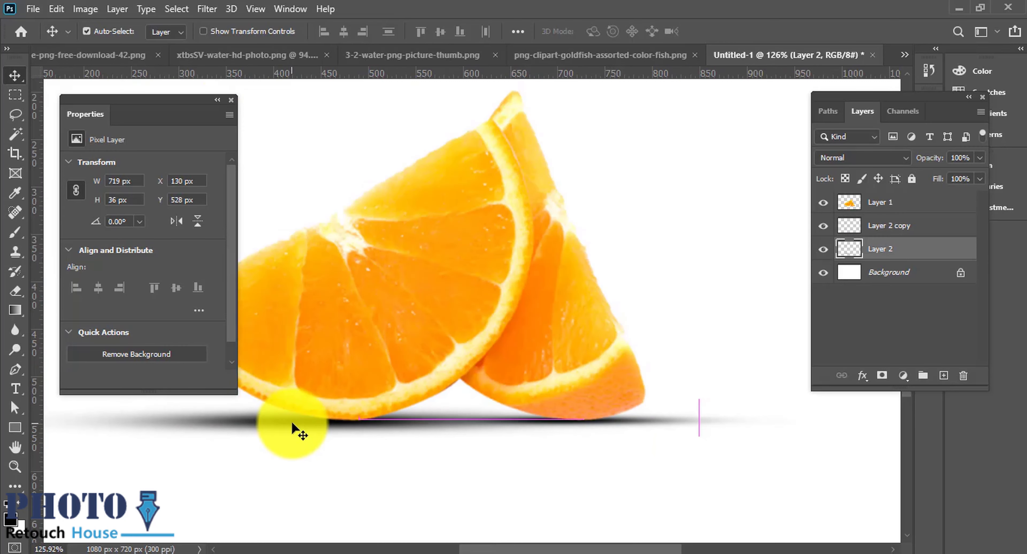
Trim the main shadow from both ends and move it slightly right.
scroll(478, 438, "down", 1)
scroll(526, 444, "down", 2)
scroll(473, 421, "up", 1)
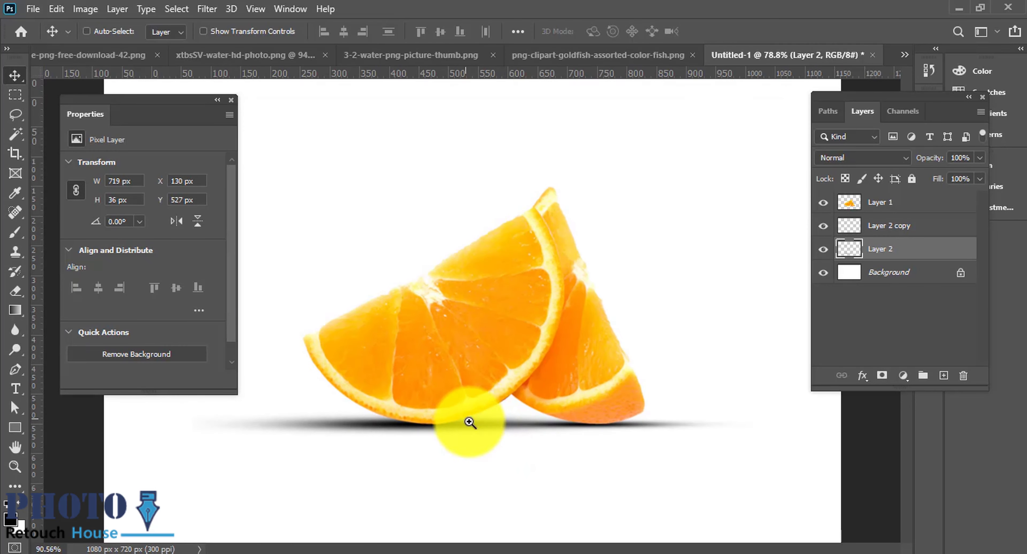
key("ctrl+t")
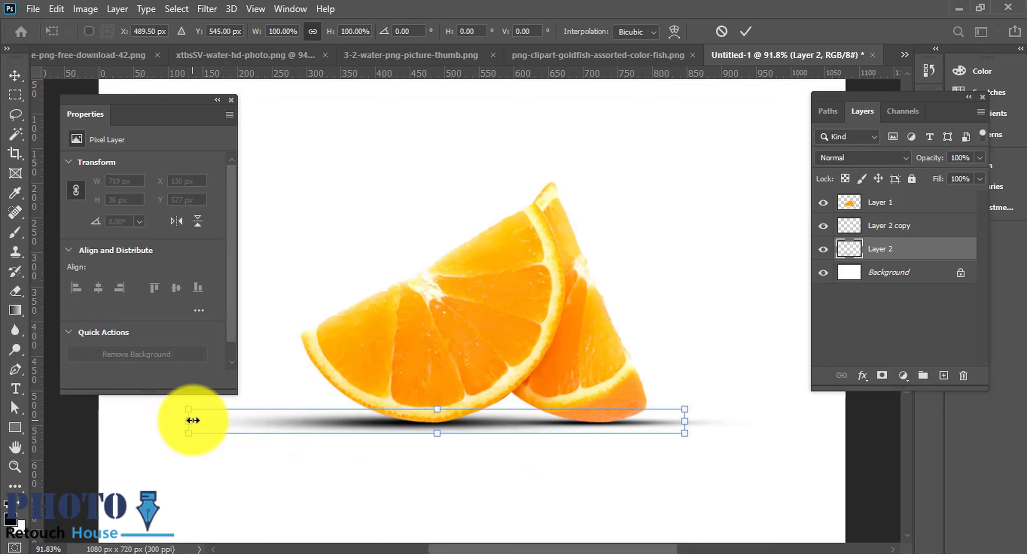
left_click_drag(193, 420, 280, 420)
left_click_drag(684, 422, 593, 424)
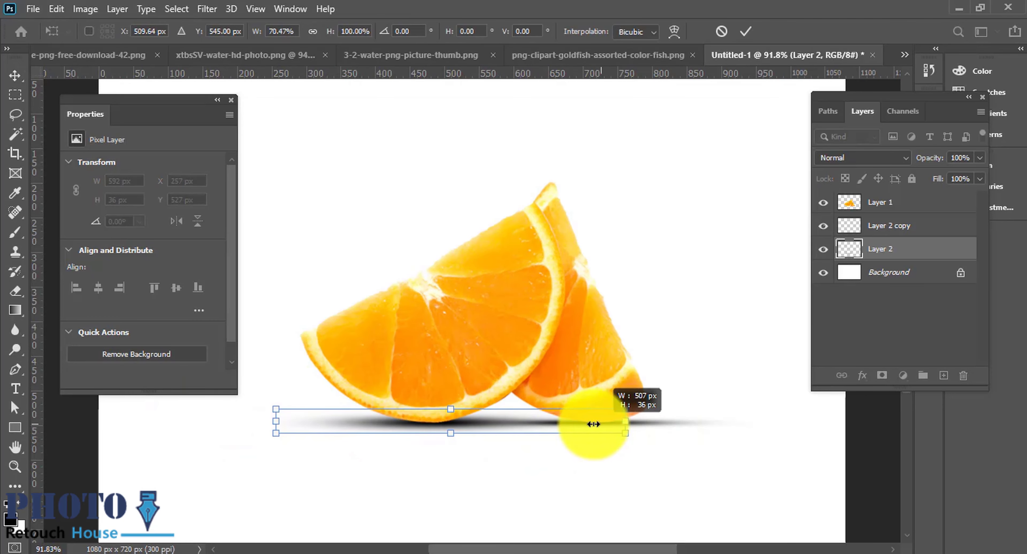
key("Return")
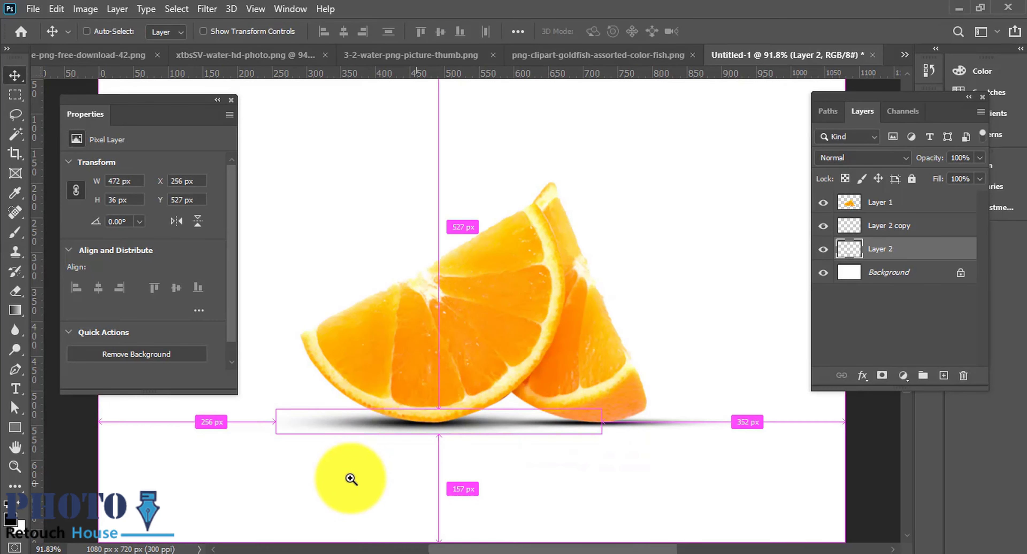
scroll(411, 427, "up", 4)
left_click_drag(401, 378, 407, 377)
scroll(648, 403, "down", 5)
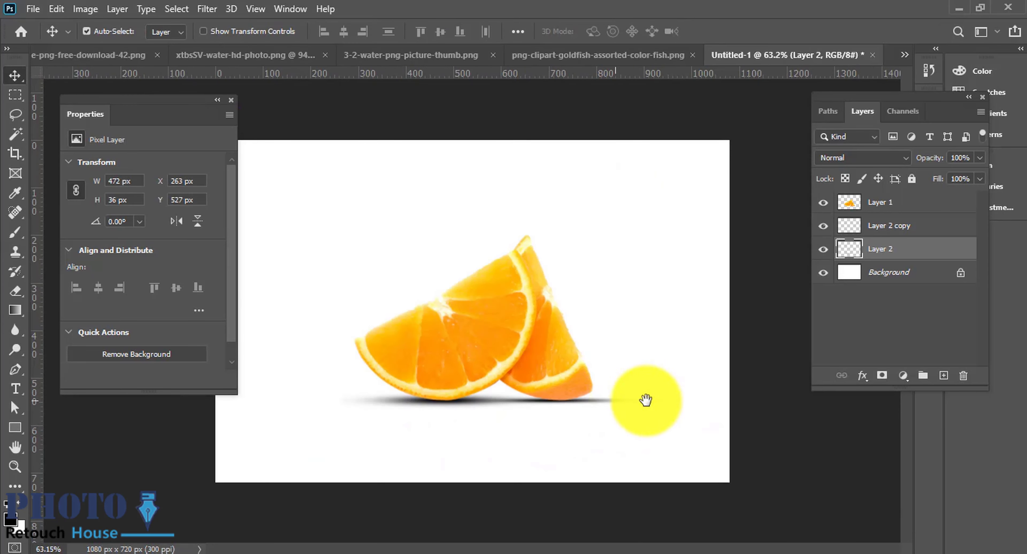
scroll(659, 405, "up", 5)
Shorten the duplicate shadow to 314 × 18 px, centred under the small slice.
left_click(507, 339, "ctrl")
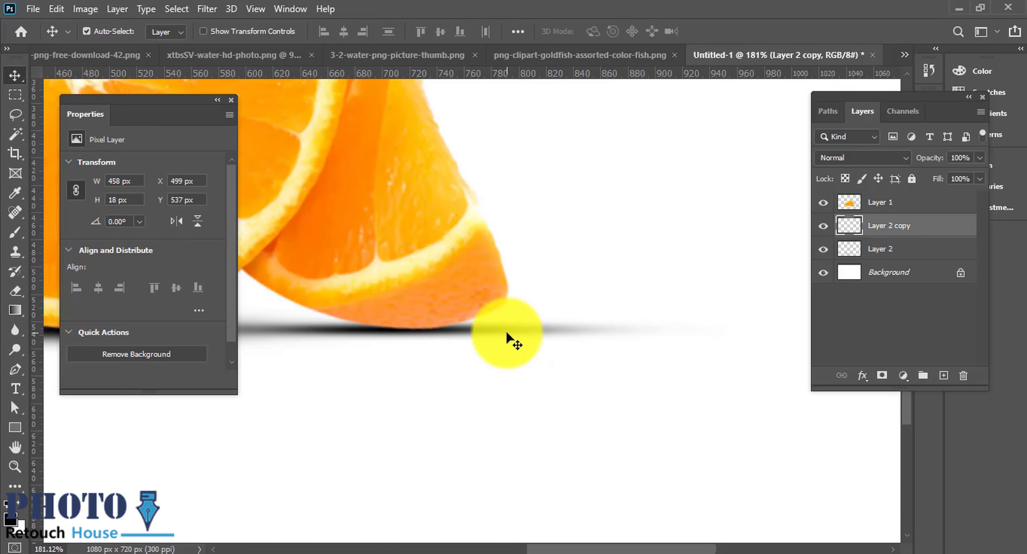
key("ctrl+t")
left_click_drag(735, 328, 539, 329)
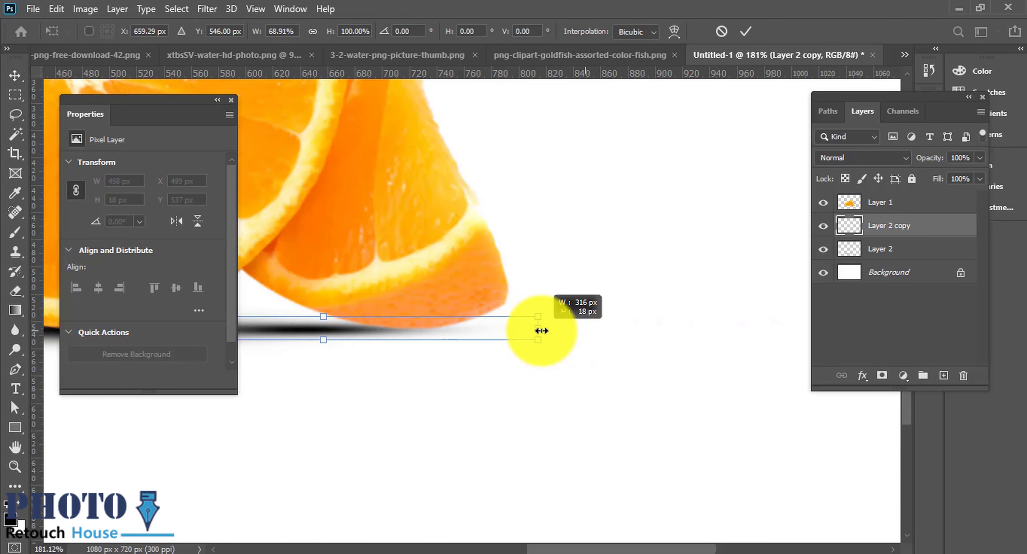
left_click_drag(327, 336, 435, 340)
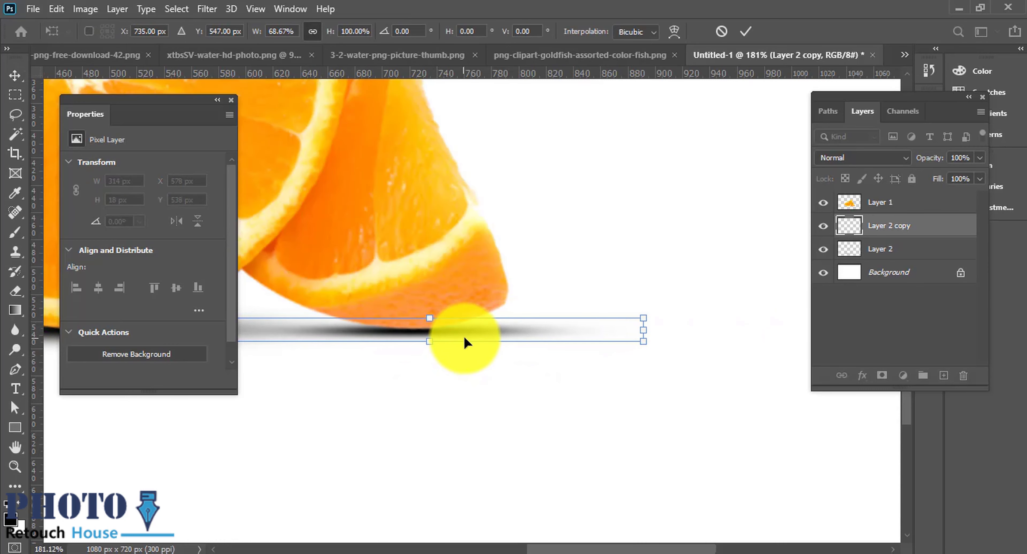
key("Return")
scroll(562, 331, "down", 2)
scroll(562, 331, "down", 1)
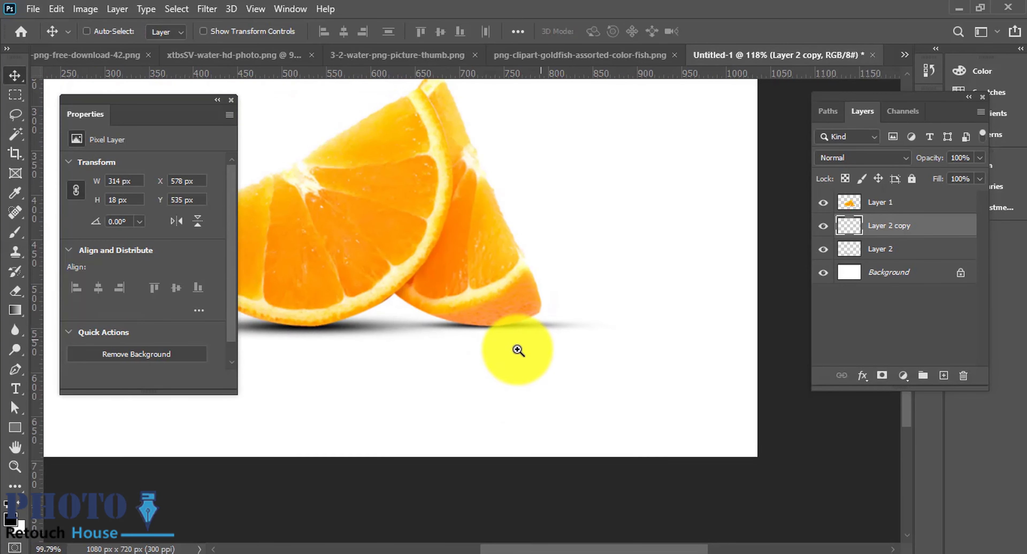
scroll(591, 348, "down", 1)
scroll(591, 349, "down", 1)
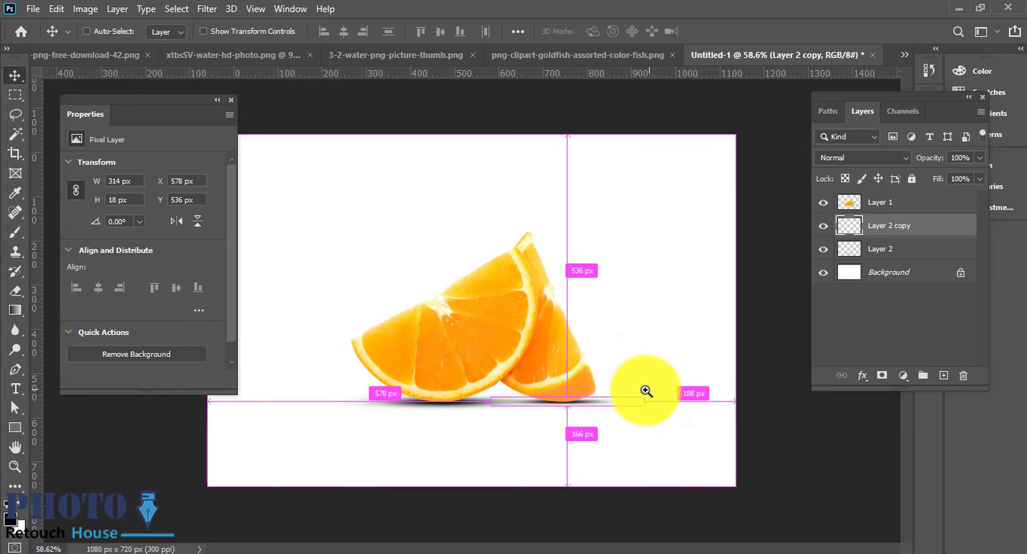
scroll(518, 399, "up", 5)
Flatten the main shadow slightly, leaving it 472 × 32 px.
left_click(481, 399, "ctrl")
key("ctrl+t")
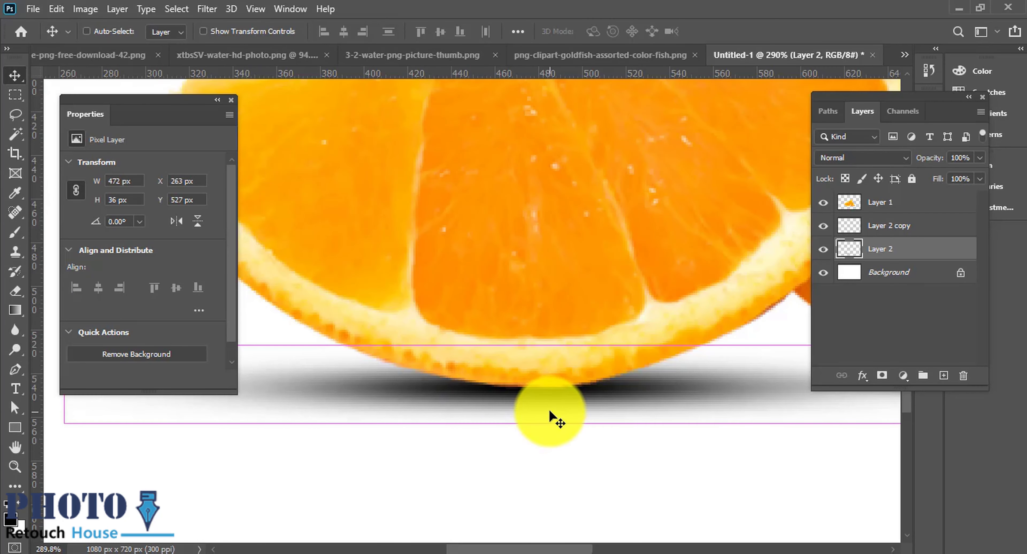
left_click_drag(578, 424, 578, 415)
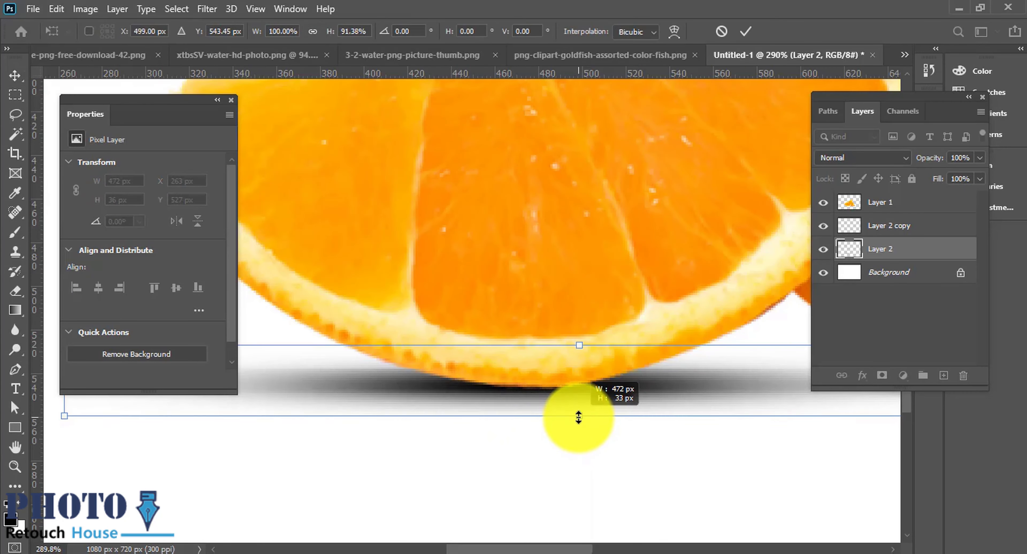
key("Return")
scroll(469, 447, "down", 4)
scroll(469, 447, "down", 2)
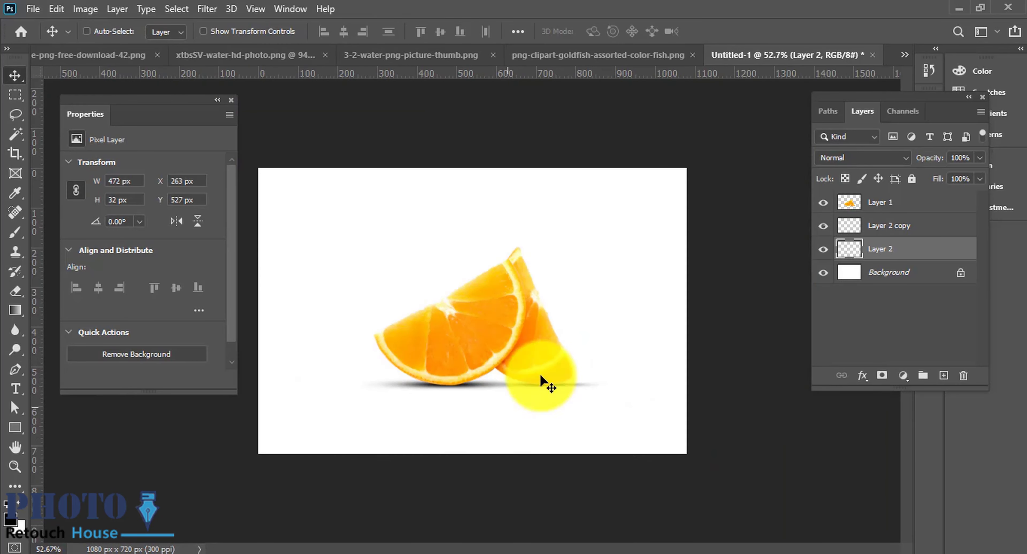
scroll(523, 268, "up", 1)
scroll(558, 275, "up", 2)
key("ctrl+r")
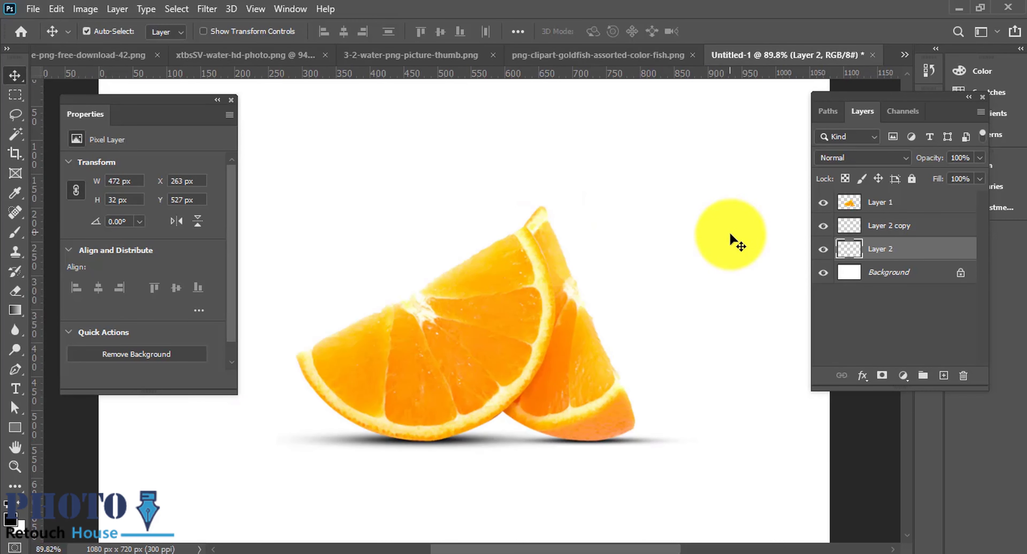
left_click(855, 202)
scroll(531, 238, "up", 2)
scroll(530, 239, "up", 1)
Trace the large slice's flesh with a Pen path, then delete it, leaving the peel rim.
scroll(530, 239, "down", 2)
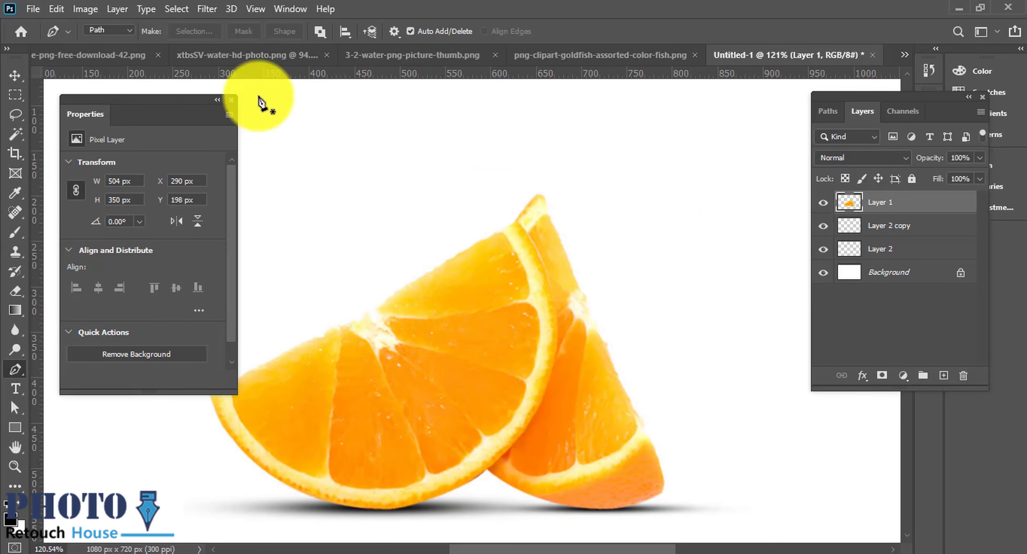
left_click_drag(549, 313, 551, 319)
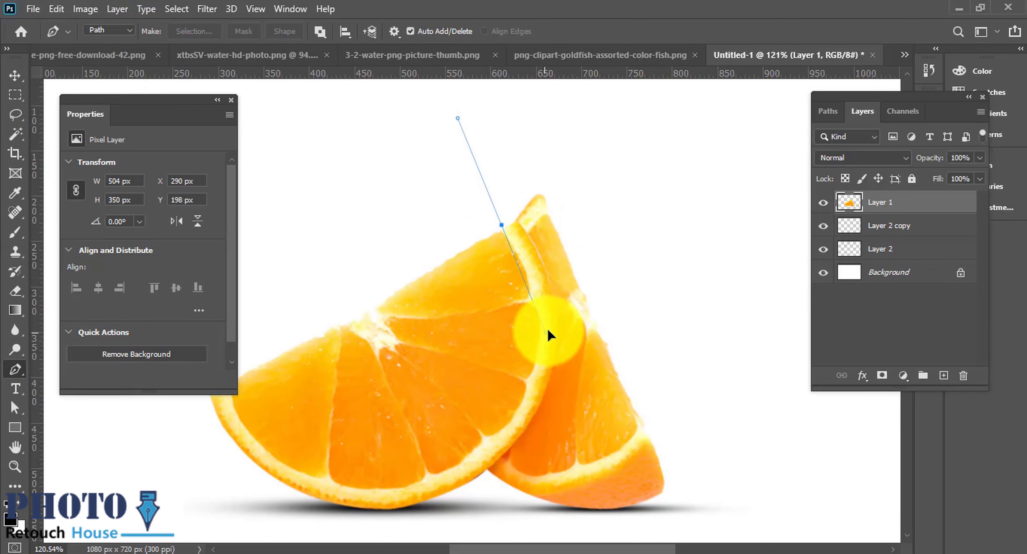
scroll(482, 317, "down", 3)
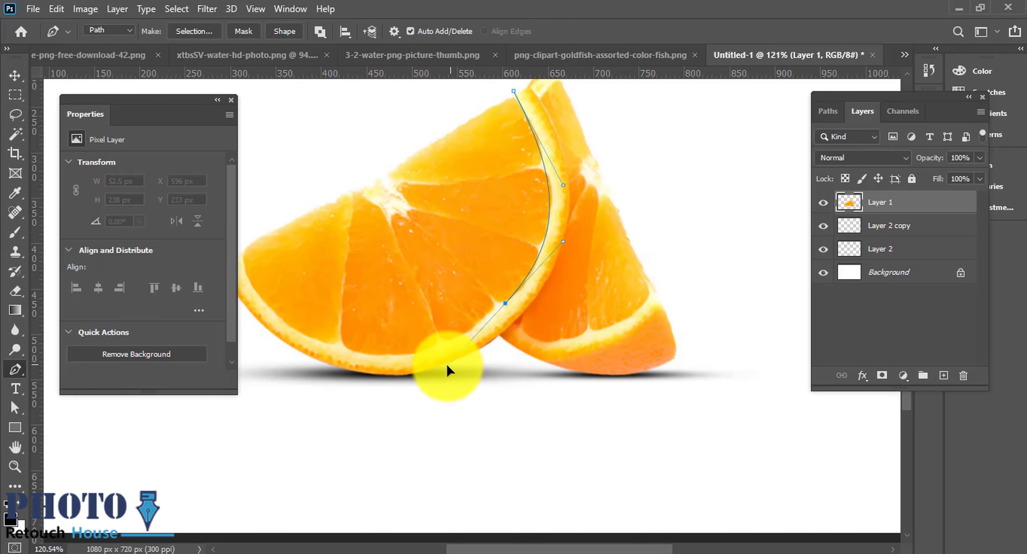
left_click_drag(447, 370, 596, 388)
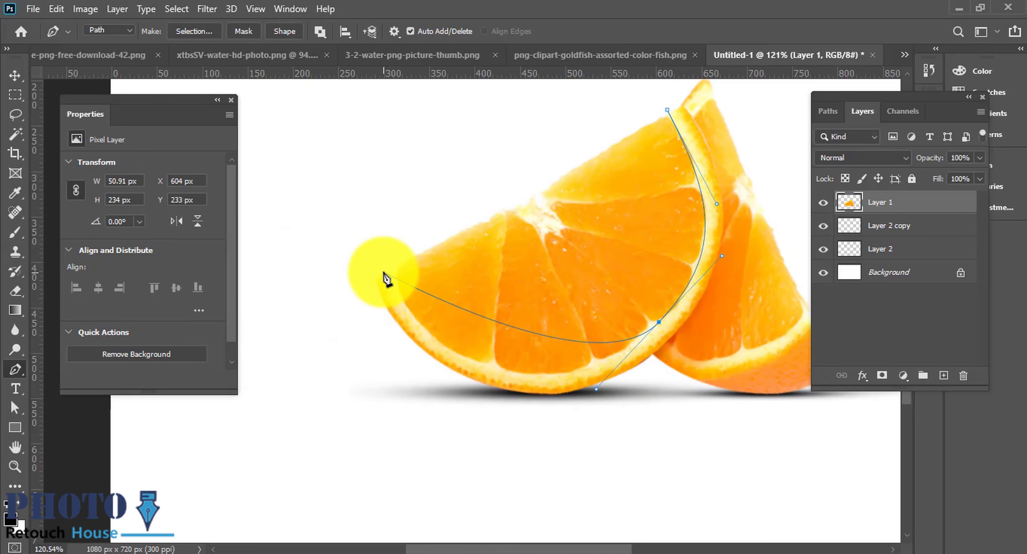
mouse_move(382, 271)
left_mouse_down()
mouse_move(297, 148)
mouse_move(477, 151)
left_mouse_up()
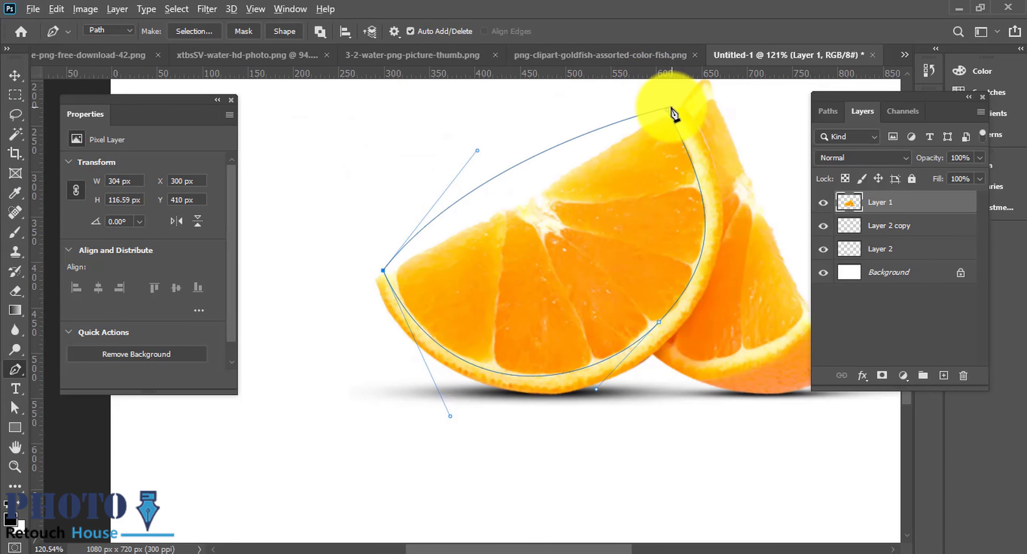
left_click(668, 110)
key("ctrl+Return")
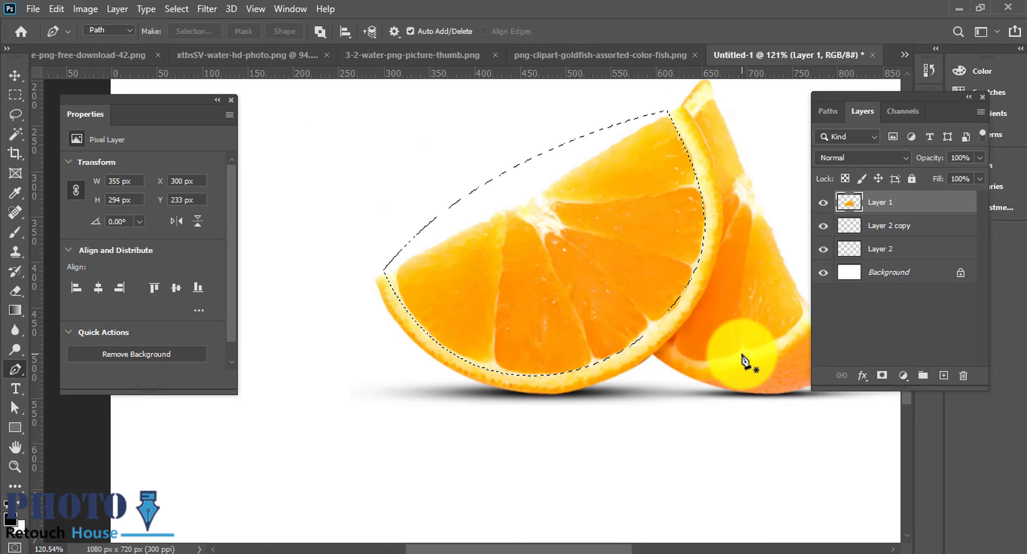
key("Delete")
key("ctrl+d")
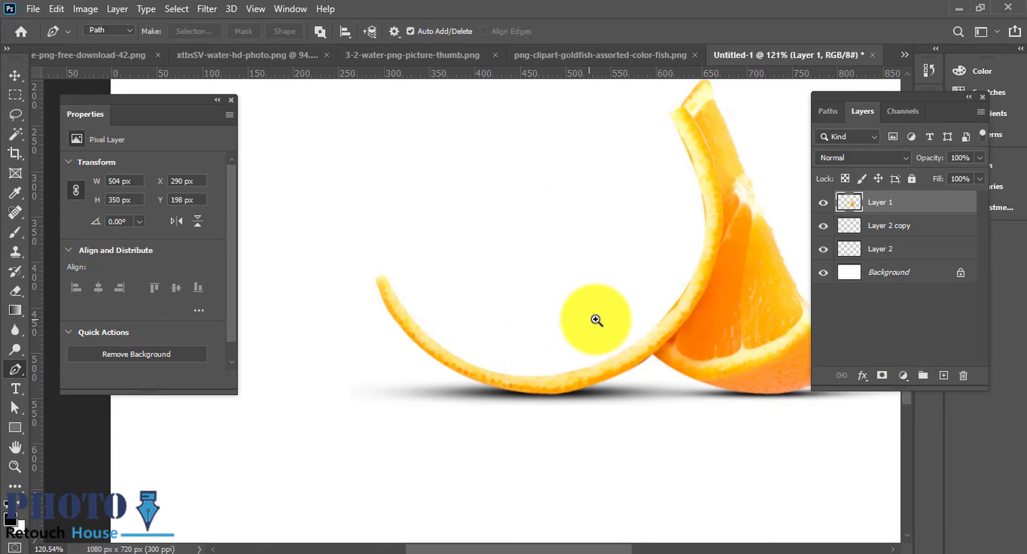
scroll(591, 316, "down", 2)
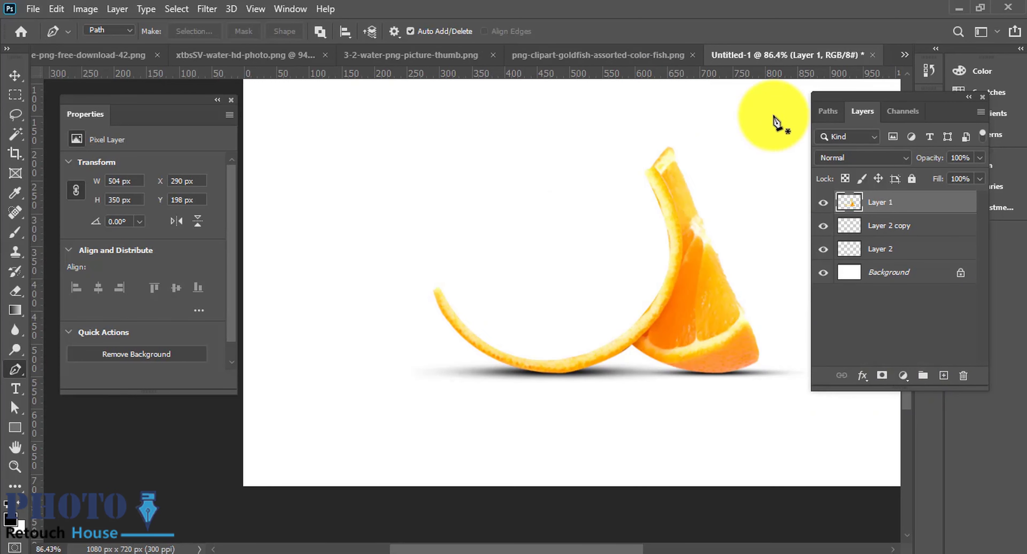
Drag the water image layer into the Untitled-1 composition.
left_click(235, 56)
left_click(14, 75)
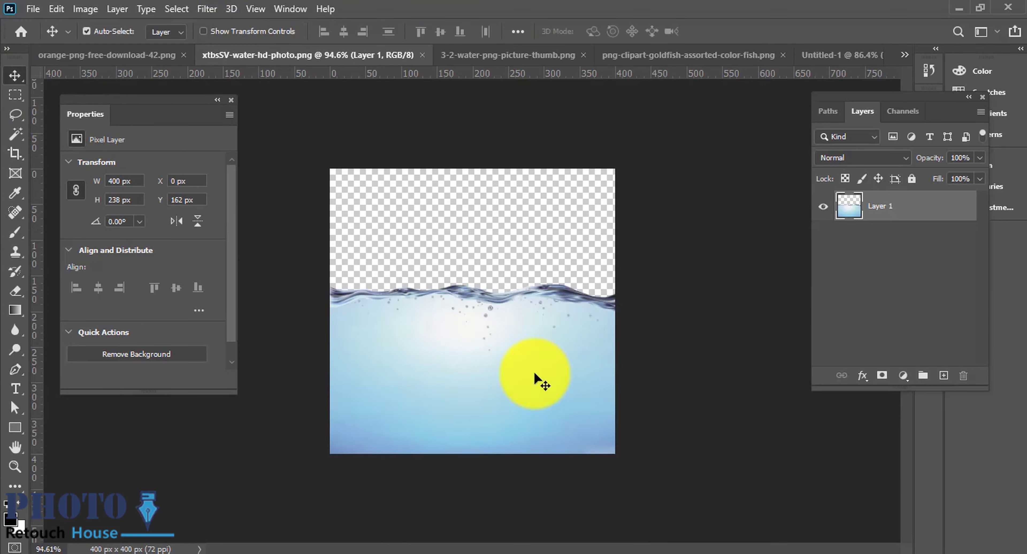
mouse_move(532, 378)
left_mouse_down()
mouse_move(801, 115)
mouse_move(646, 373)
mouse_move(630, 378)
left_mouse_up()
Rotate the water about -21°, enlarge it over the slices, and set opacity to 52%.
key("ctrl+t")
mouse_move(740, 298)
left_mouse_down()
mouse_move(627, 253)
mouse_move(656, 280)
left_mouse_up()
left_click_drag(566, 362, 570, 356)
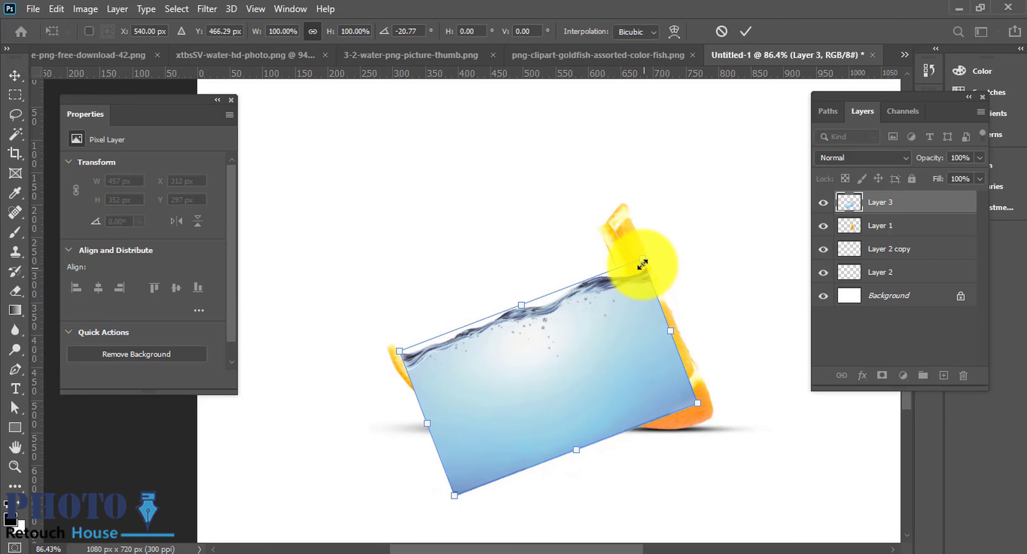
left_click_drag(645, 244, 664, 225)
mouse_move(647, 272)
left_mouse_down()
mouse_move(644, 286)
mouse_move(652, 280)
left_mouse_up()
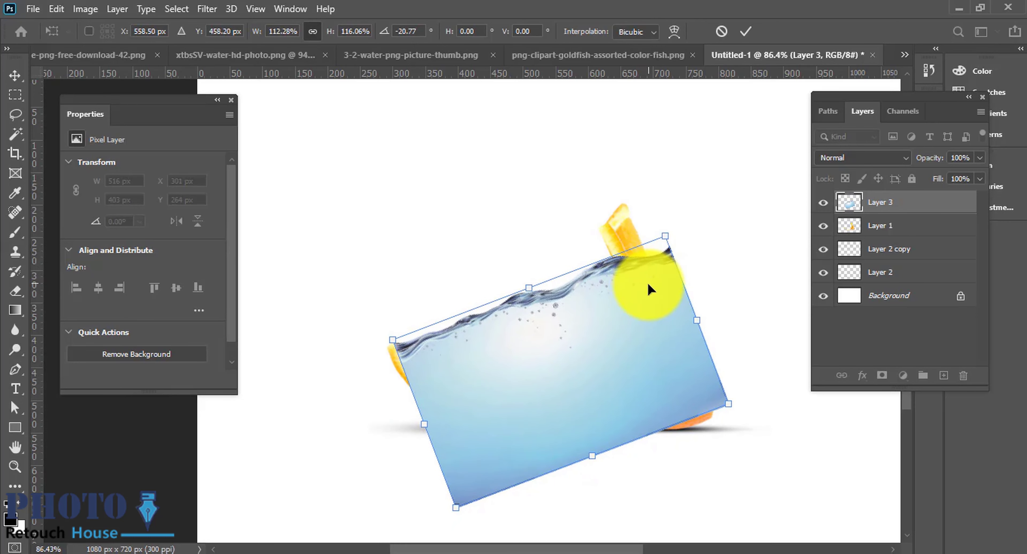
key("Return")
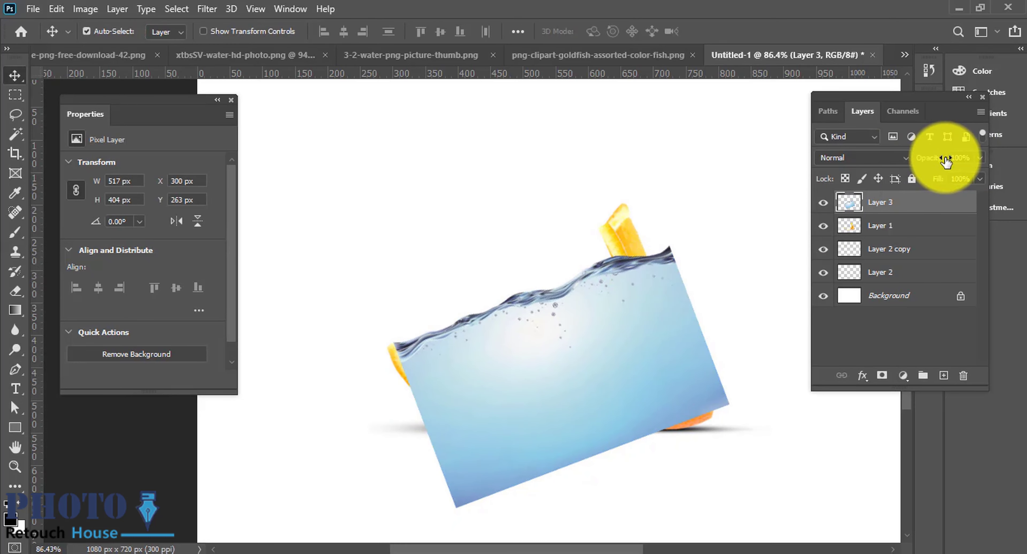
left_click_drag(917, 166, 899, 168)
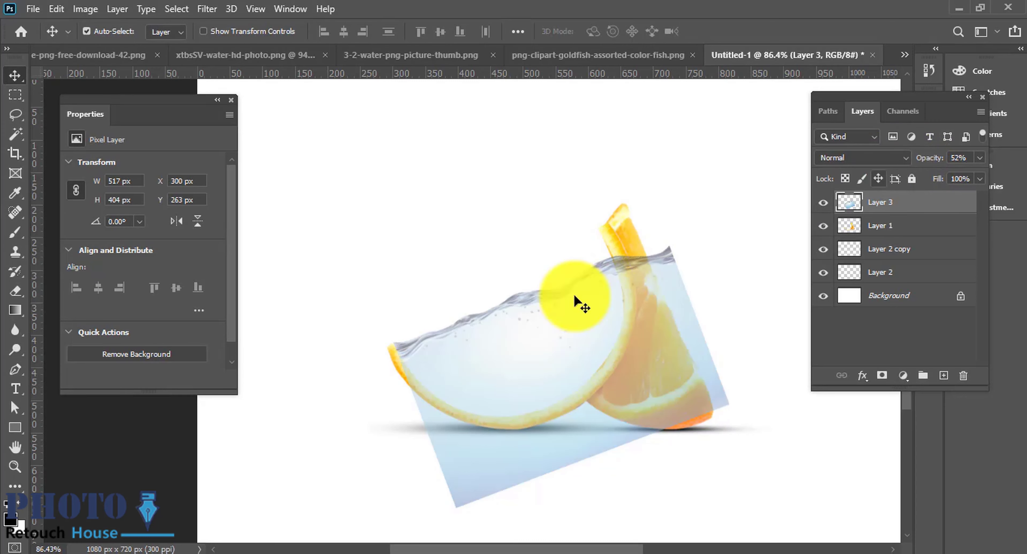
Switch the water layer into Warp and pull its top corner up to the slice tip.
key("ctrl+t")
right_click(617, 305)
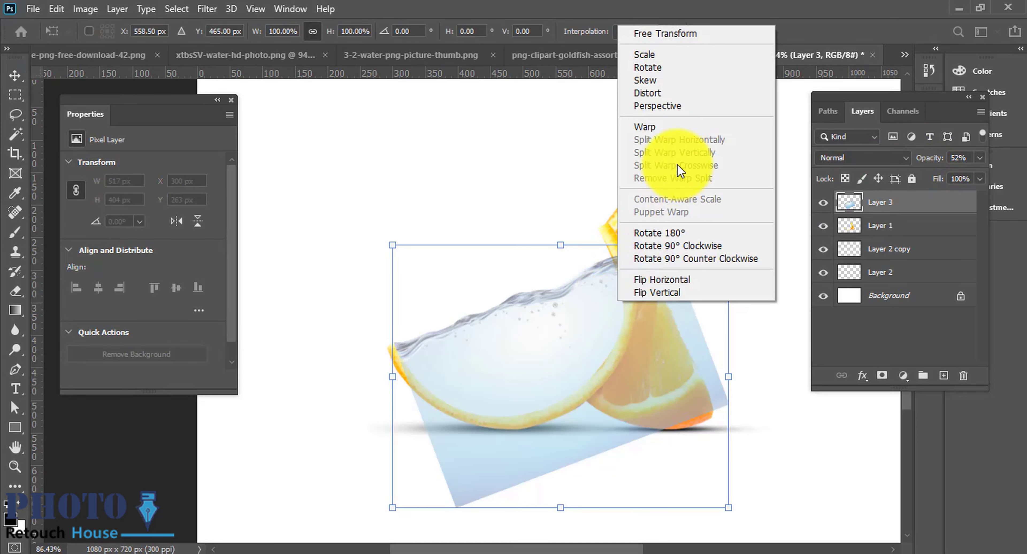
left_click(674, 122)
mouse_move(728, 245)
left_mouse_down()
mouse_move(668, 223)
mouse_move(650, 182)
left_mouse_up()
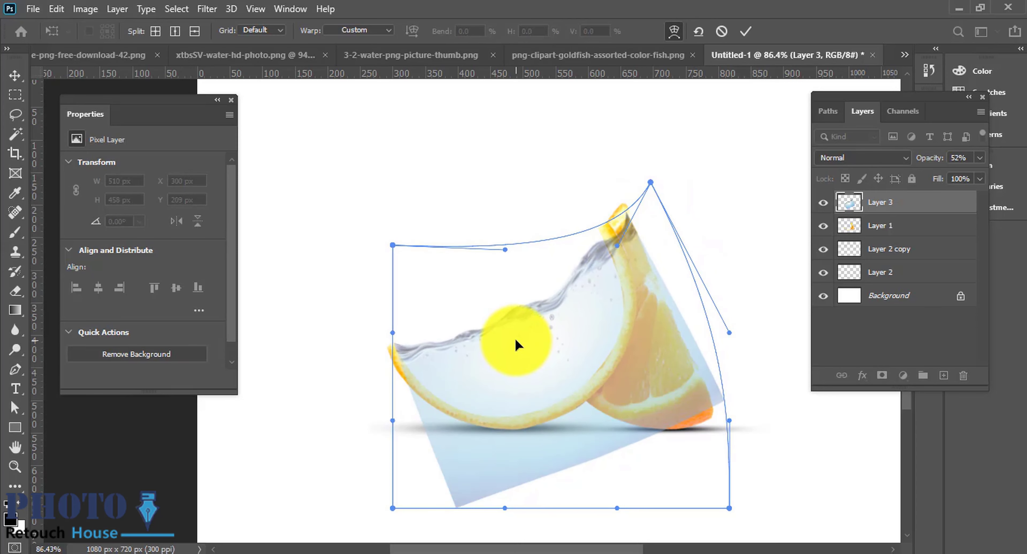
scroll(374, 353, "up", 5)
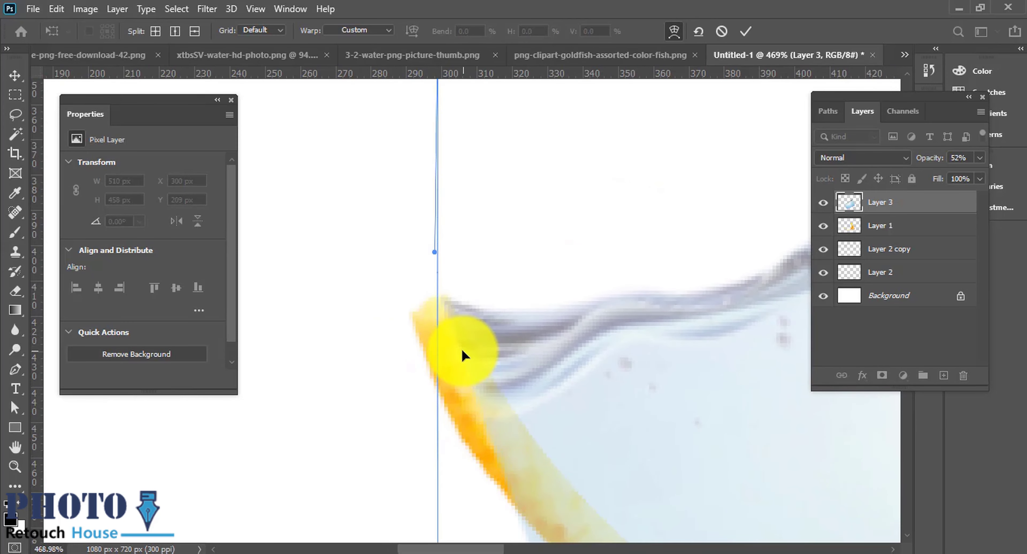
scroll(461, 347, "down", 3)
scroll(447, 360, "down", 2)
scroll(543, 321, "up", 1)
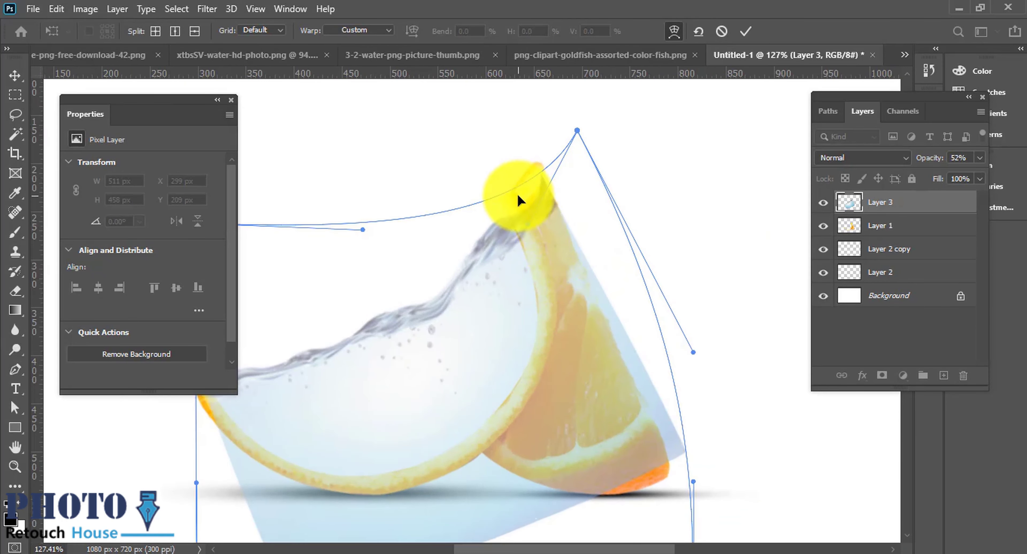
Bend the water's surface along the peel rim onto the slice tip and apply the warp.
left_click_drag(518, 195, 518, 178)
scroll(549, 173, "up", 1)
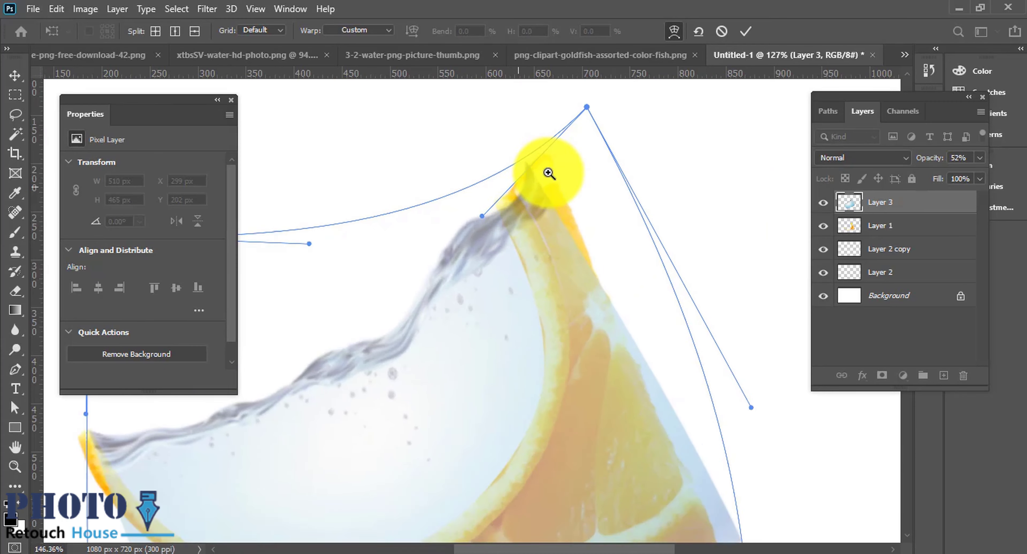
scroll(505, 189, "up", 1)
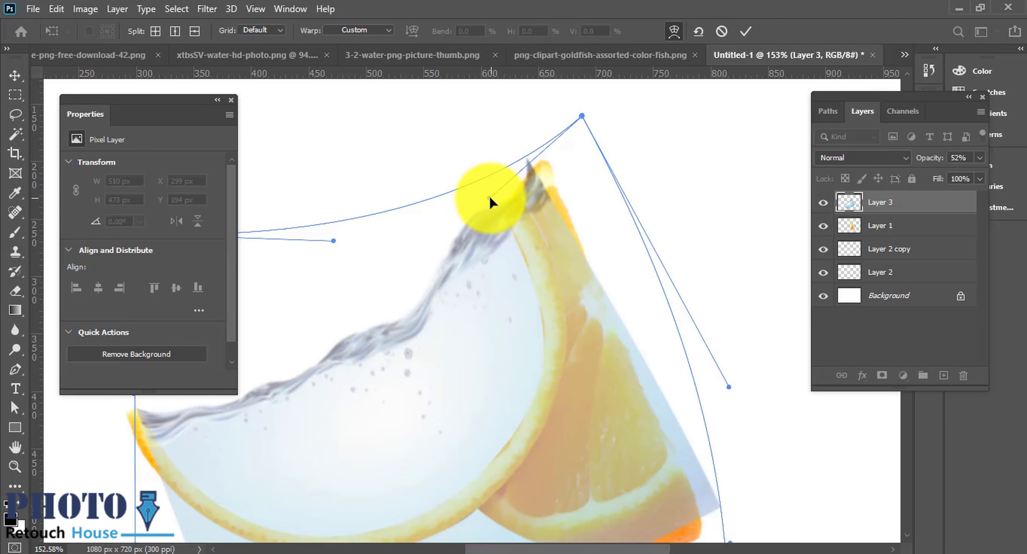
mouse_move(489, 195)
left_mouse_down()
mouse_move(499, 229)
mouse_move(489, 238)
mouse_move(489, 211)
left_mouse_up()
scroll(488, 238, "up", 1)
scroll(522, 218, "up", 1)
scroll(523, 229, "down", 2)
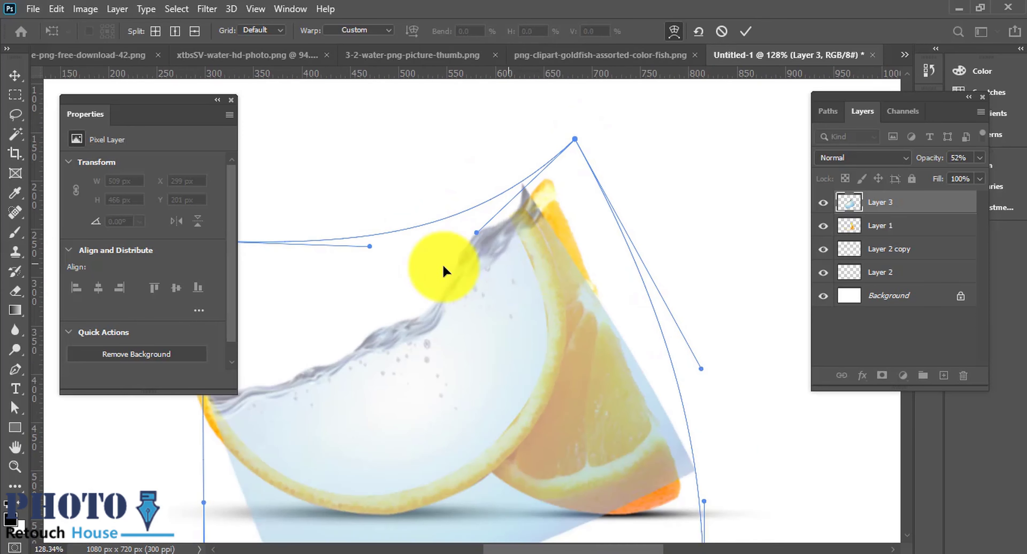
left_click_drag(369, 245, 388, 267)
scroll(488, 320, "down", 1)
scroll(488, 321, "up", 3)
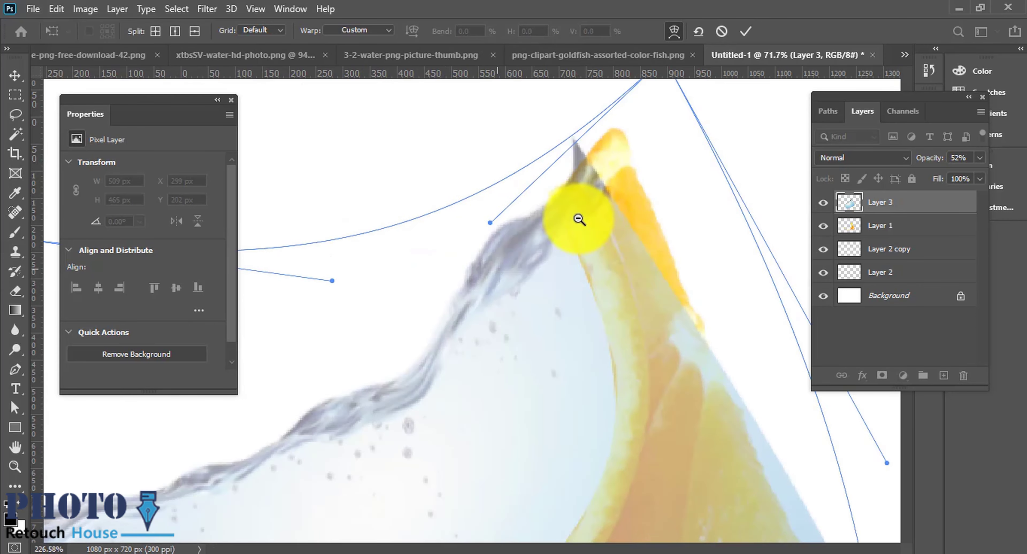
scroll(577, 222, "up", 1)
scroll(598, 179, "down", 2)
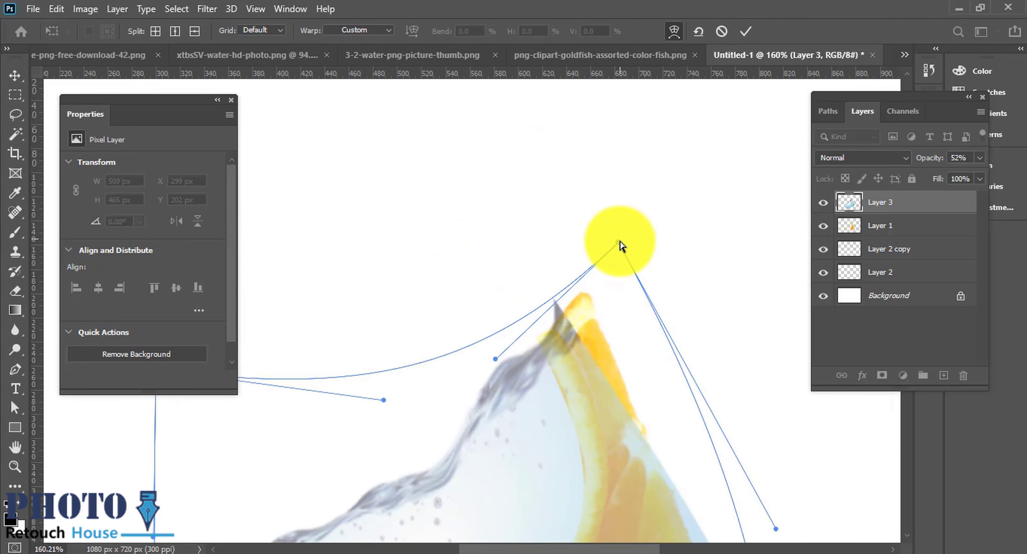
left_click_drag(619, 235, 614, 232)
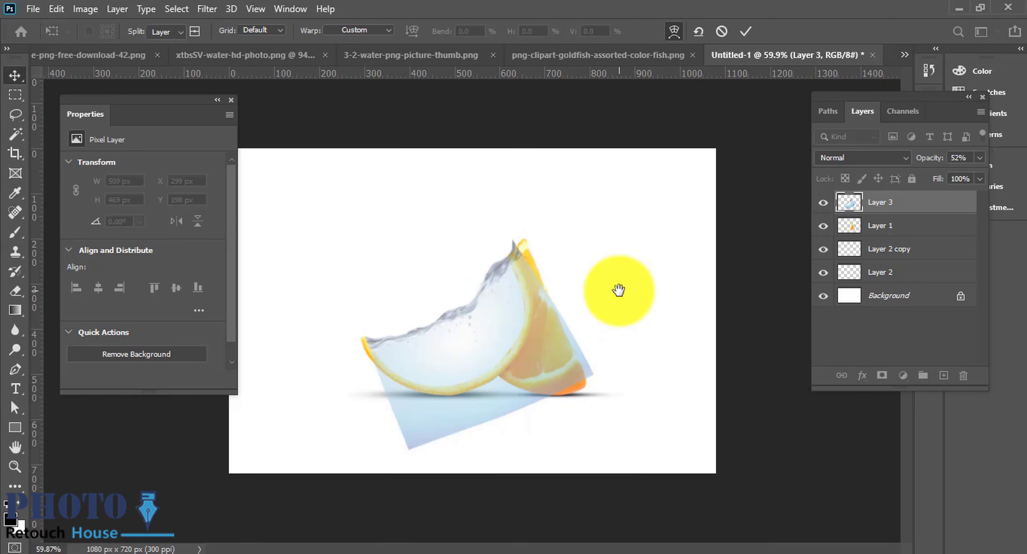
key("Return")
key("Return")
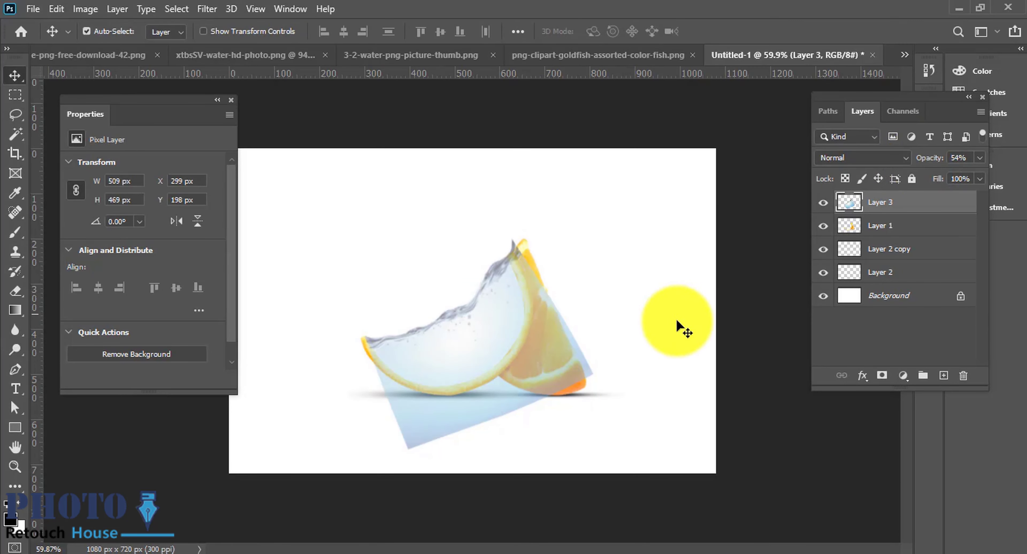
Add a layer mask to the water layer and set up a brush with adjusted hardness.
left_click(881, 376)
scroll(573, 325, "up", 2)
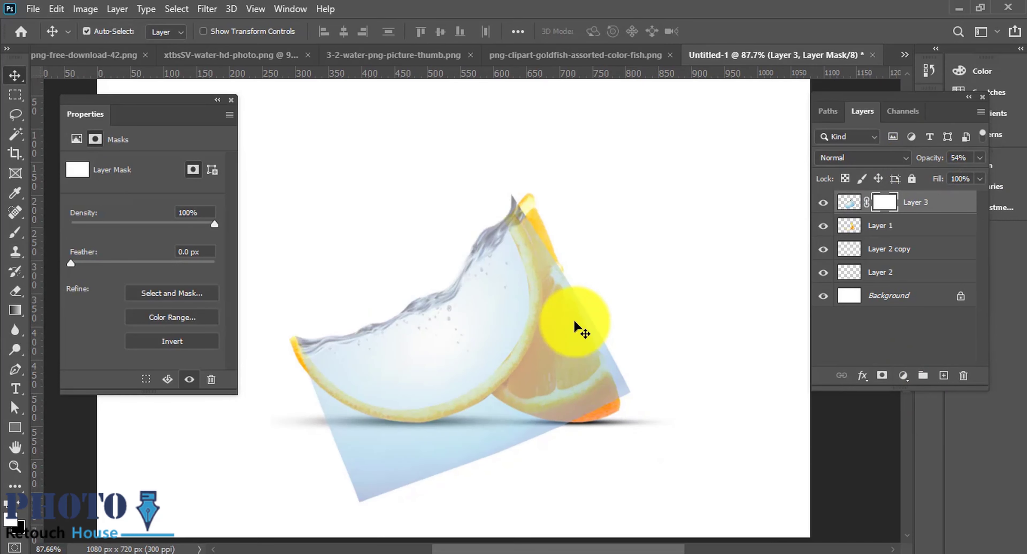
key("b")
right_click(662, 346)
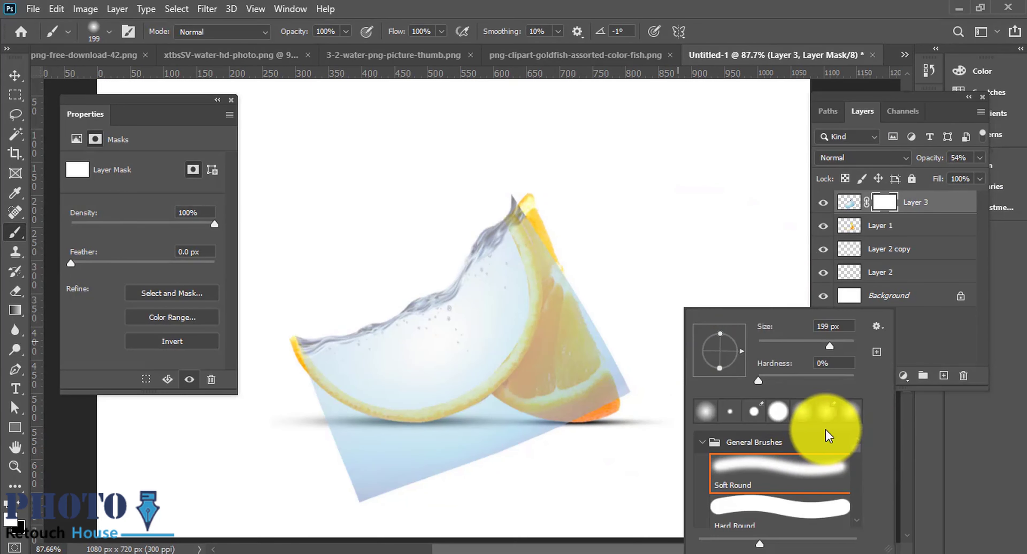
left_click_drag(759, 374, 884, 378)
left_click(603, 291)
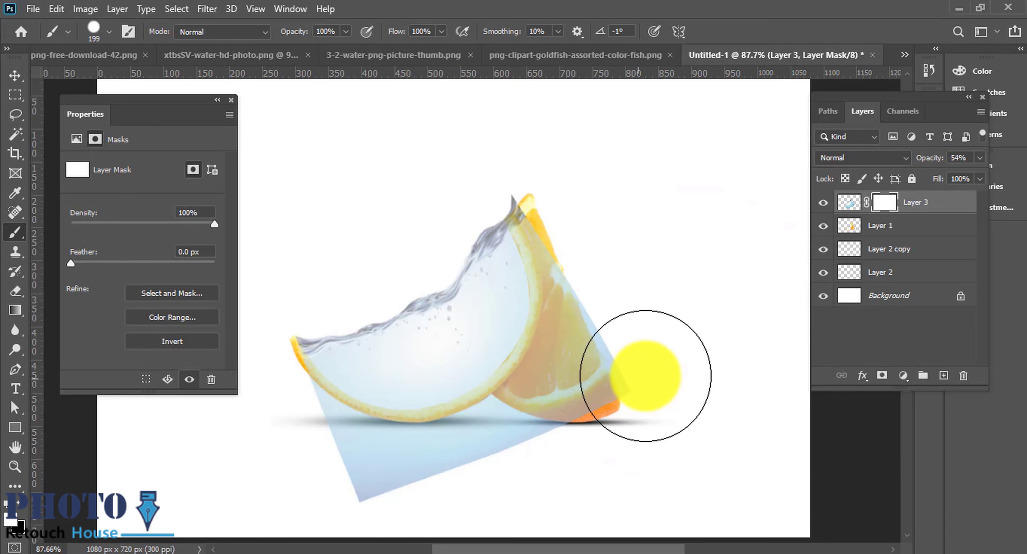
Mask out the water covering the back slice, moving the water layer beneath Layer 1.
mouse_move(644, 352)
left_mouse_down()
mouse_move(600, 449)
mouse_move(618, 247)
mouse_move(573, 201)
left_mouse_up()
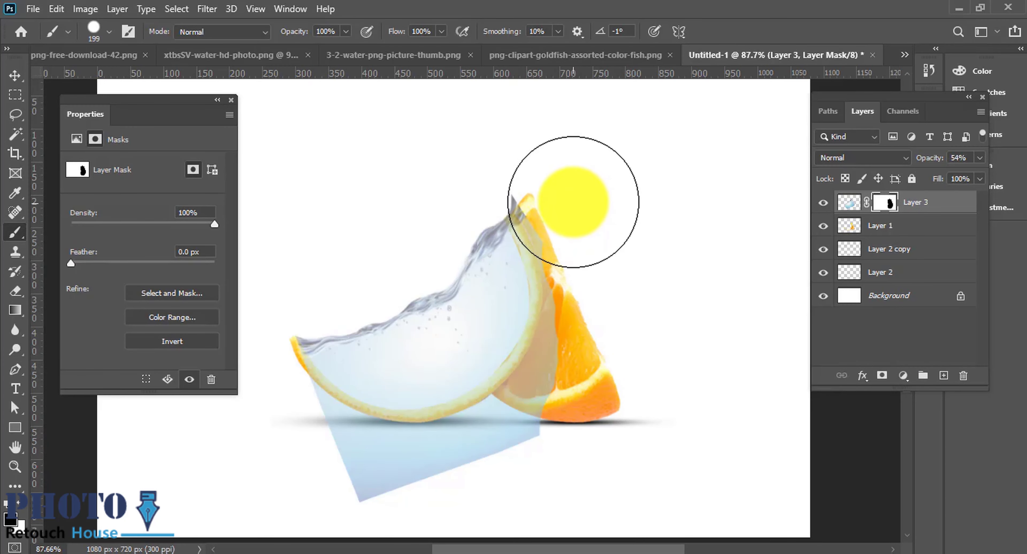
left_click_drag(933, 202, 929, 223)
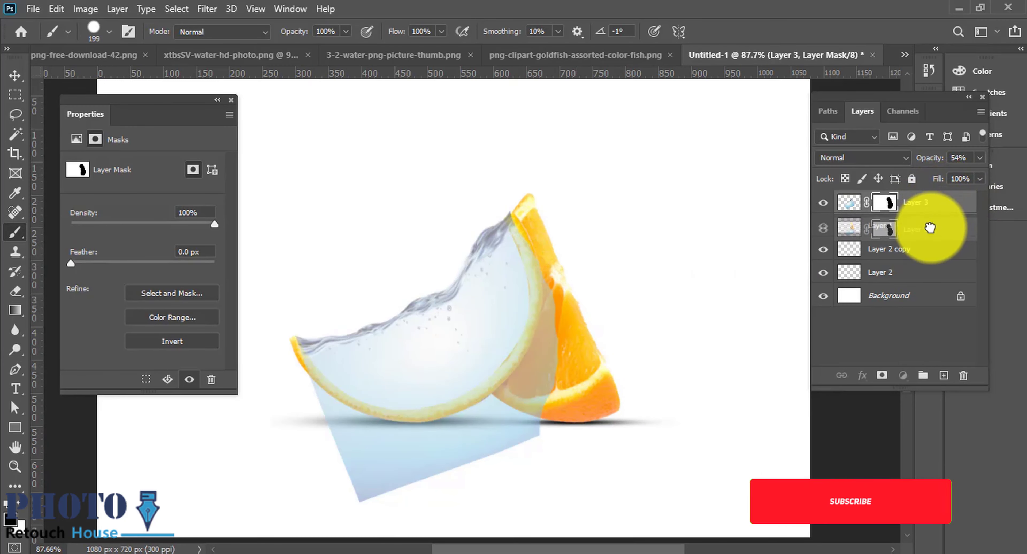
mouse_move(557, 239)
left_mouse_down()
mouse_move(601, 185)
mouse_move(624, 425)
mouse_move(550, 424)
mouse_move(613, 432)
left_mouse_up()
left_click(883, 227)
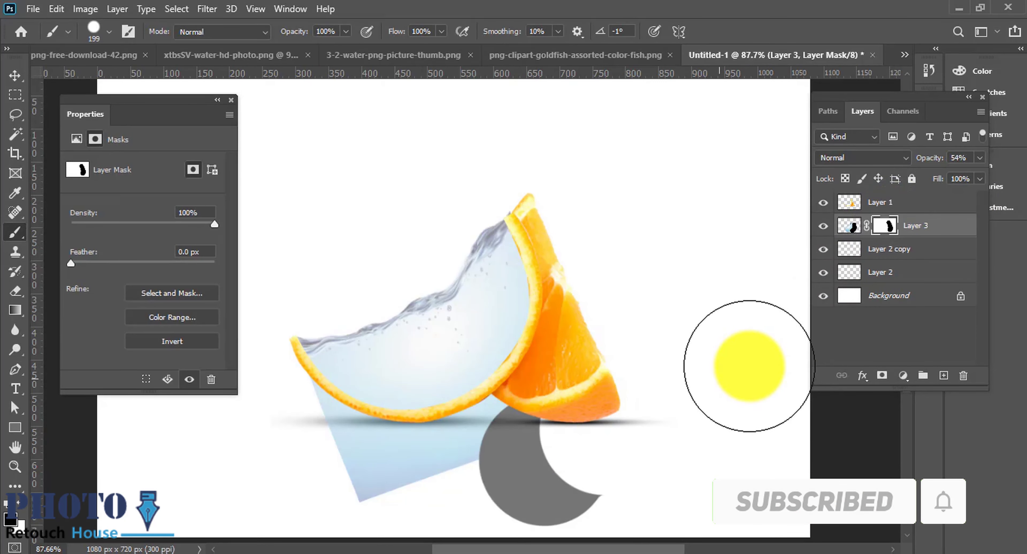
key("ctrl+z")
Paint the mask to hide the water spilling below the orange slice.
scroll(557, 441, "up", 5, "alt")
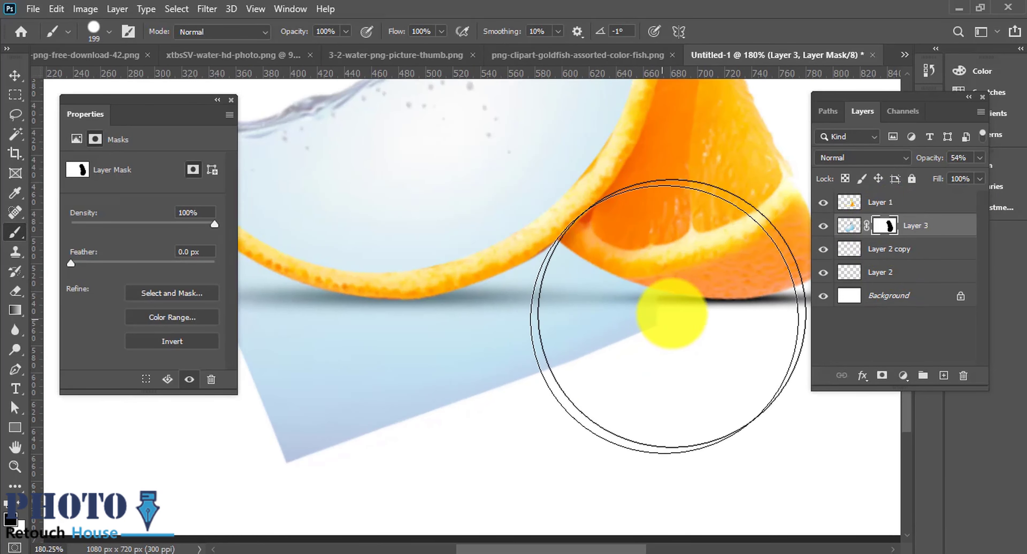
left_click_drag(586, 381, 394, 430)
scroll(395, 431, "left", 3)
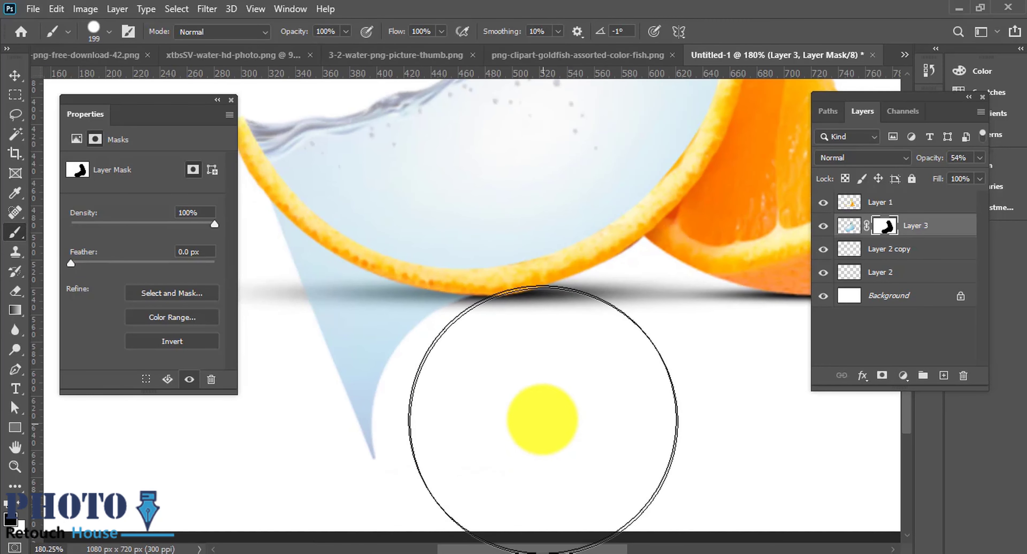
left_click_drag(541, 419, 341, 408)
scroll(349, 405, "left", 4)
scroll(349, 405, "up", 1)
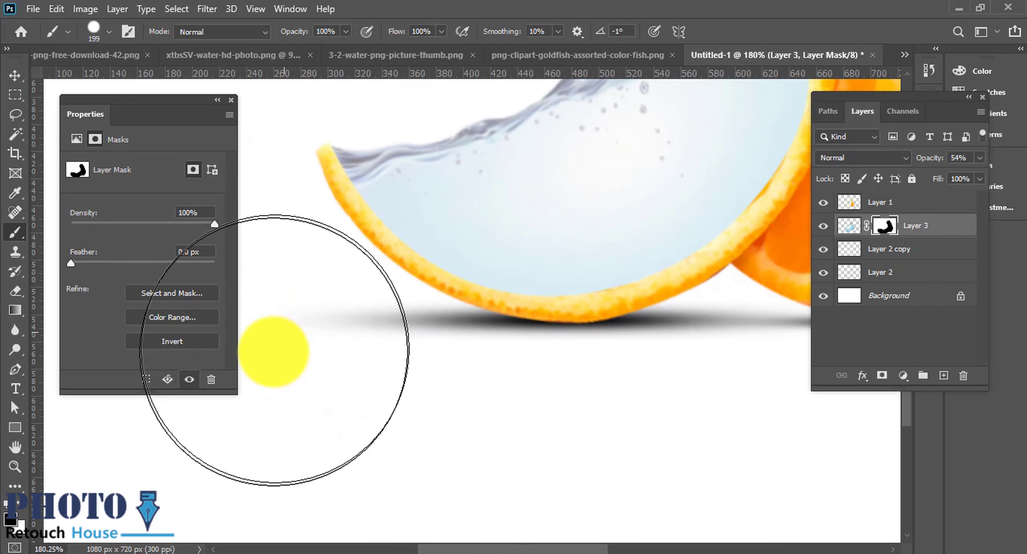
scroll(387, 371, "down", 4, "alt")
scroll(607, 210, "up", 1, "alt")
scroll(699, 171, "up", 1, "alt")
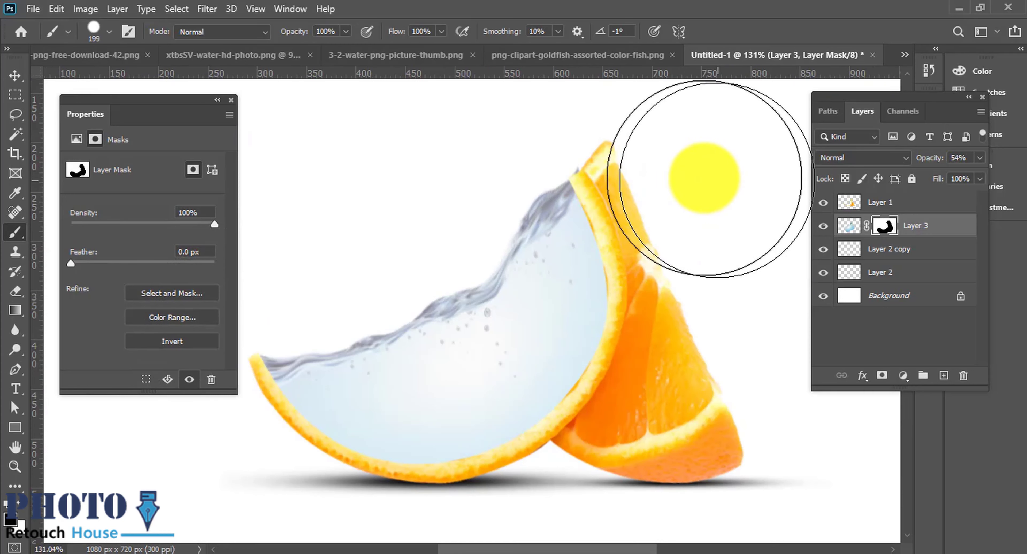
scroll(626, 131, "up", 1, "alt")
Shrink the brush with [ to refine the mask near the slice tip.
key("bracketleft")
key("bracketleft")
key("bracketleft")
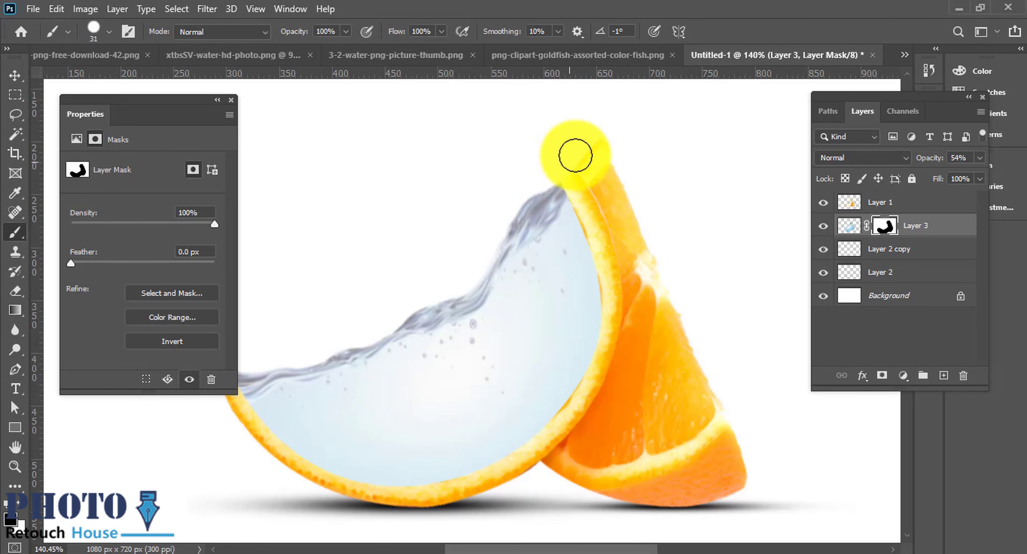
scroll(692, 256, "down", 1, "alt")
scroll(673, 311, "down", 1, "alt")
scroll(636, 354, "up", 1, "alt")
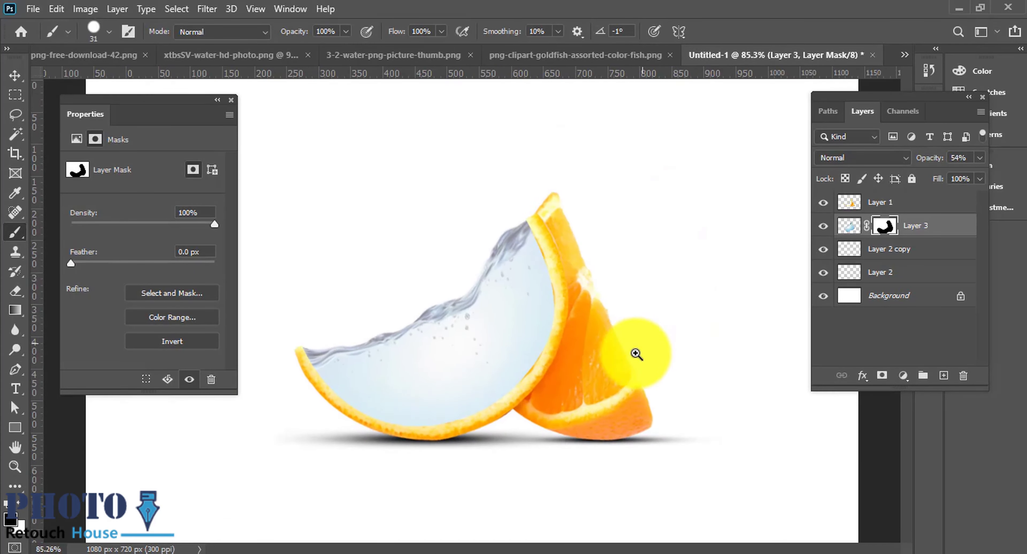
scroll(636, 353, "down", 1, "alt")
left_click(916, 297)
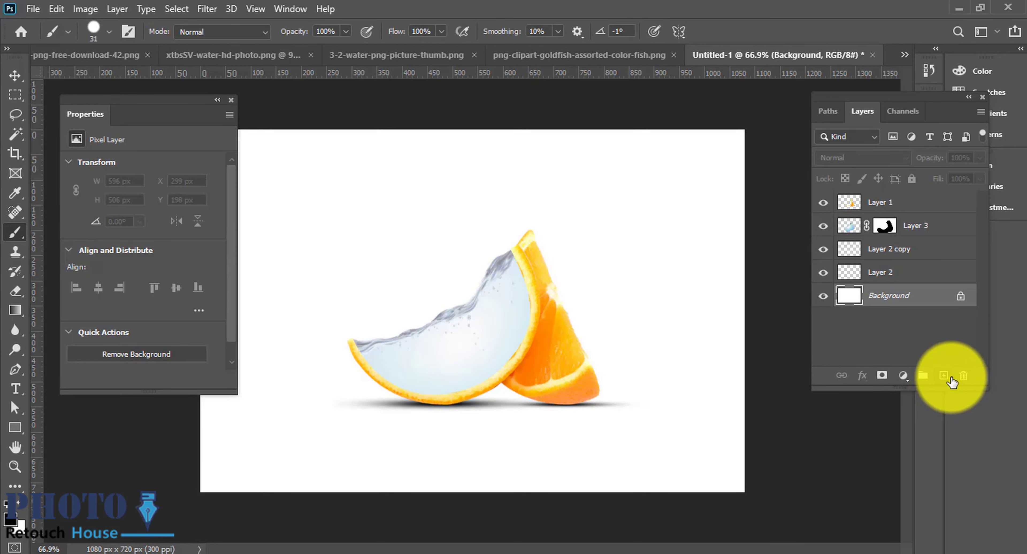
Add a new empty layer above the Background layer.
left_click(945, 376)
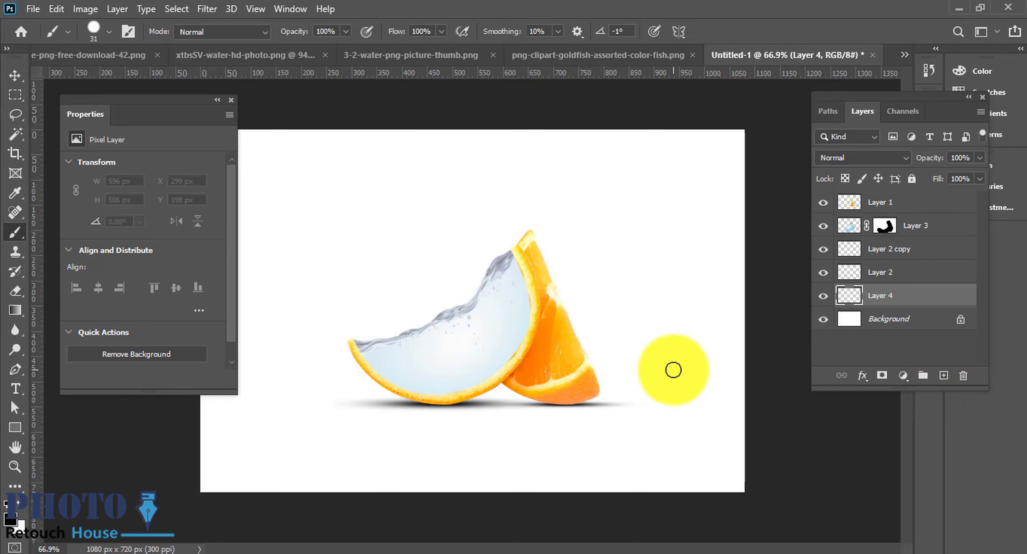
key("i")
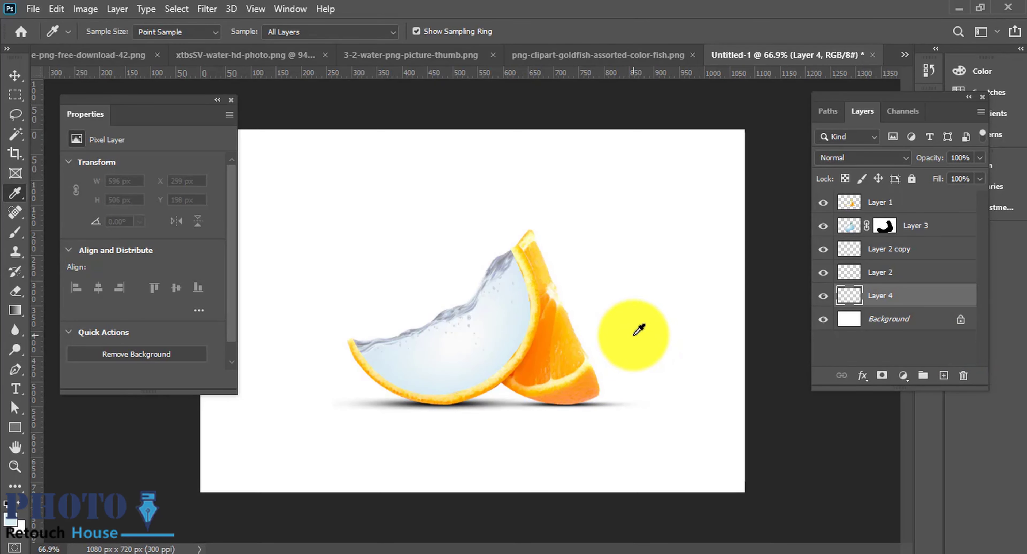
scroll(442, 390, "up", 3)
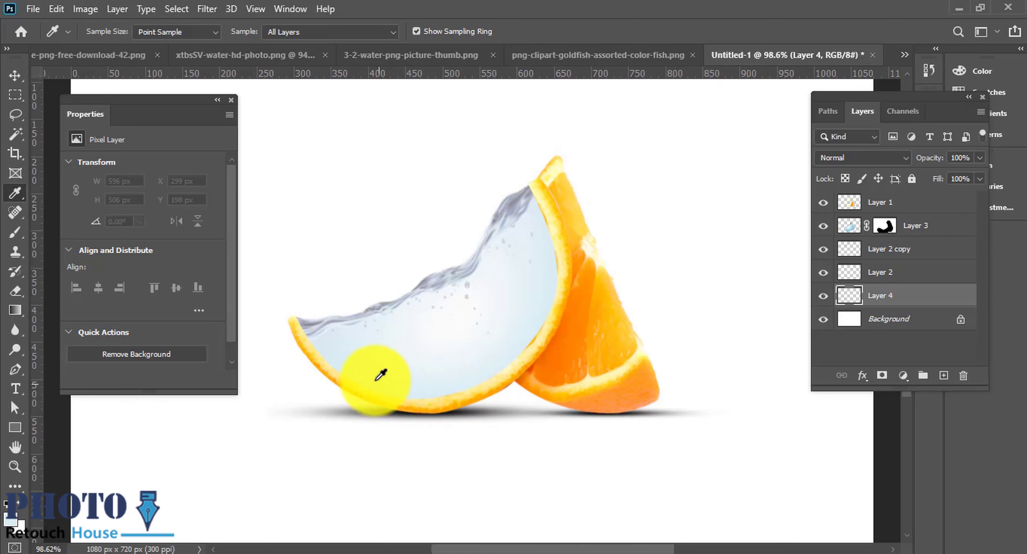
scroll(367, 359, "down", 2)
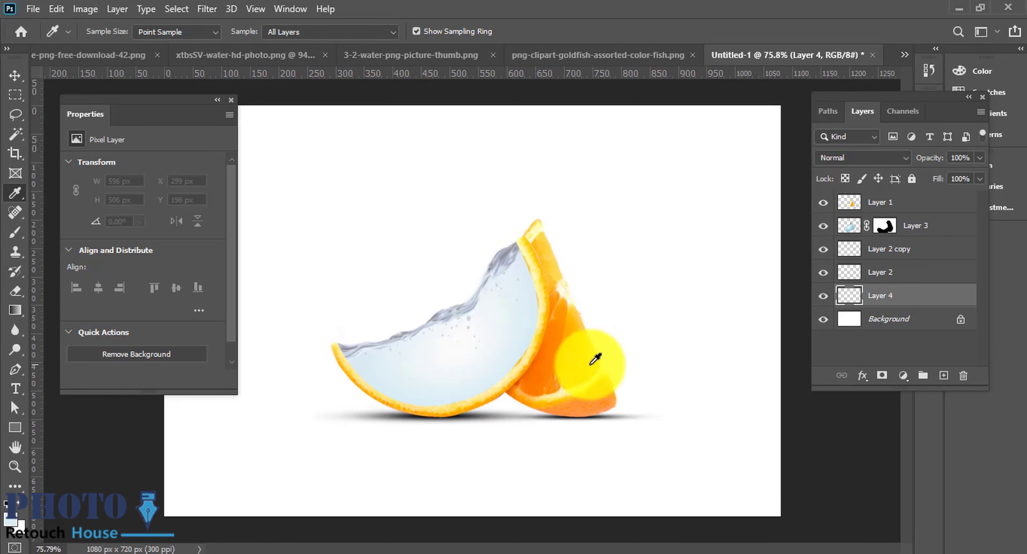
scroll(472, 347, "down", 2)
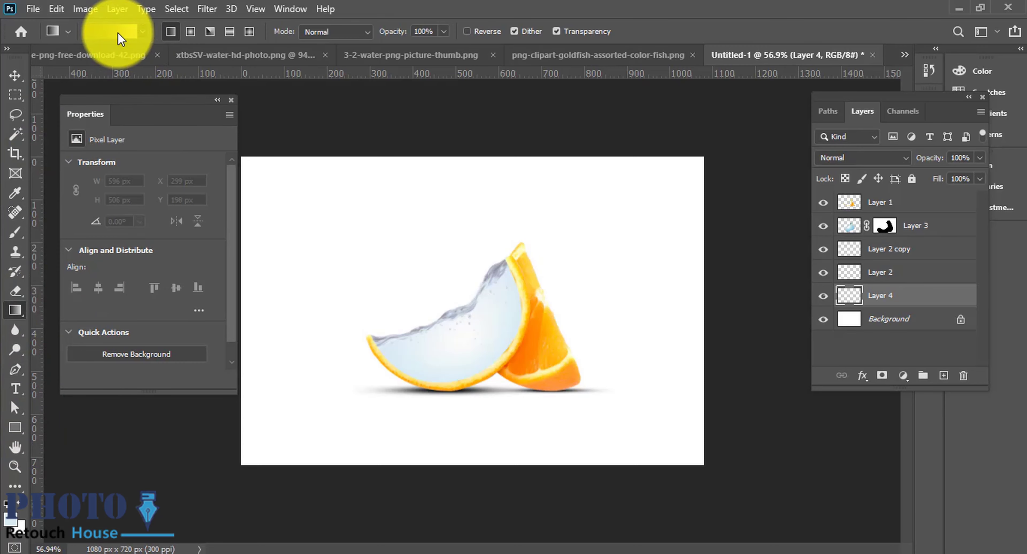
Remove the gradient's middle stop and set the right stop to light blue sampled from the water.
left_click(118, 33)
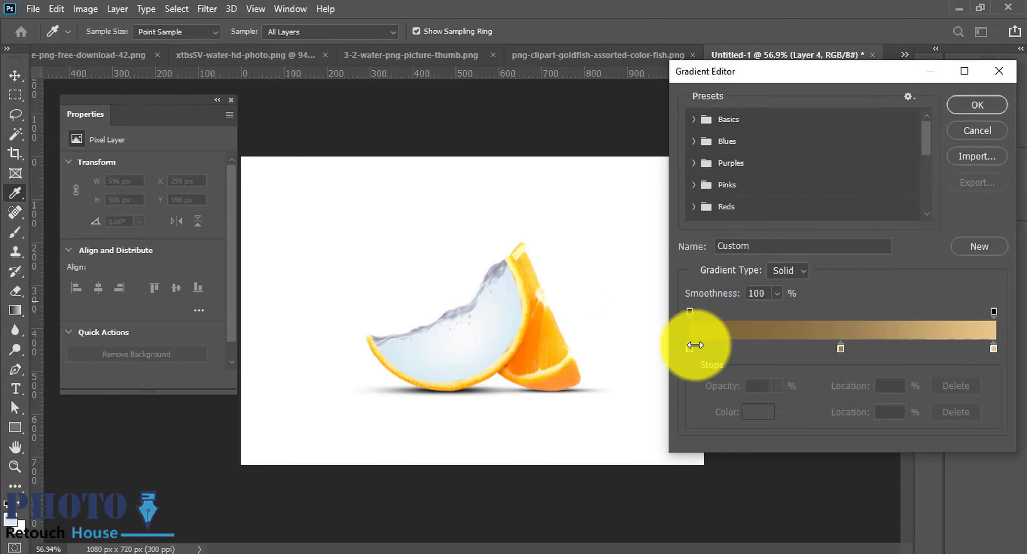
left_click(994, 350)
left_click_drag(841, 349, 852, 384)
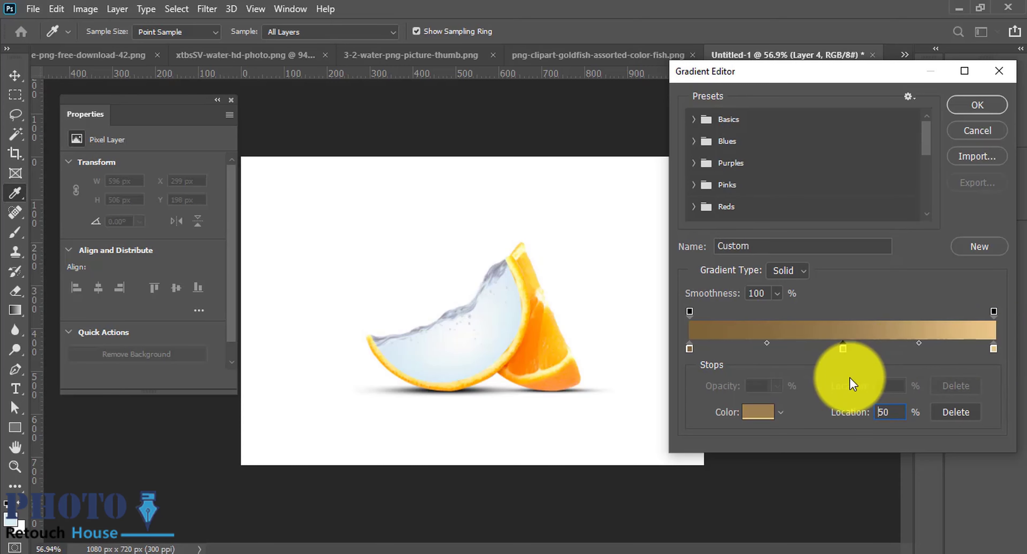
double_click(993, 349)
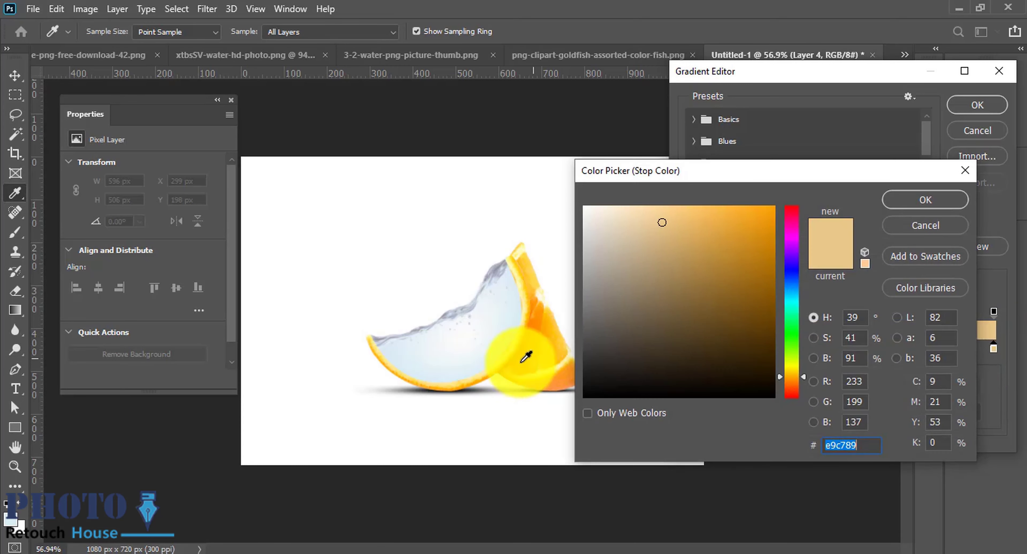
left_click(389, 356)
left_click(938, 206)
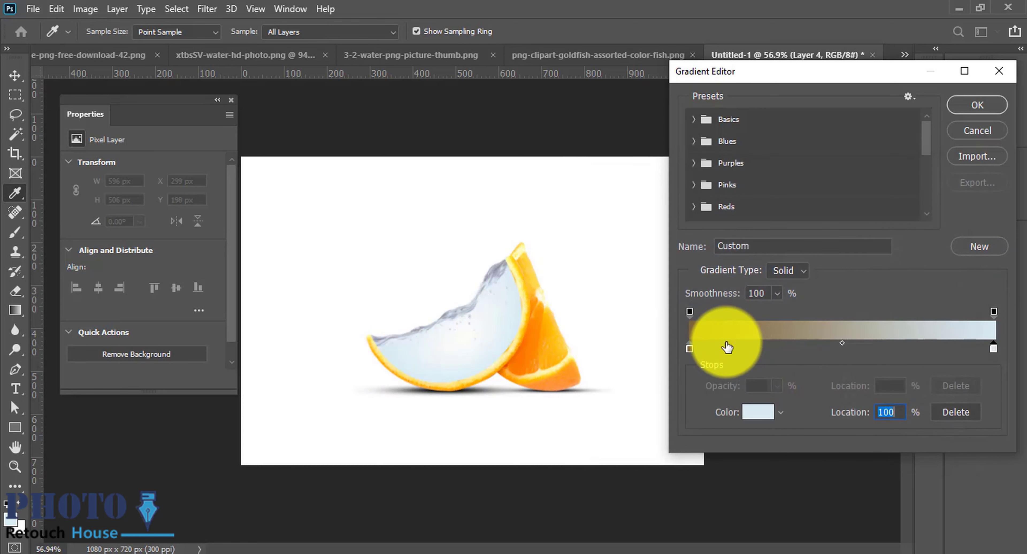
Set the left stop to near-white and drag the gradient diagonally across the new layer.
left_click(688, 347)
double_click(688, 347)
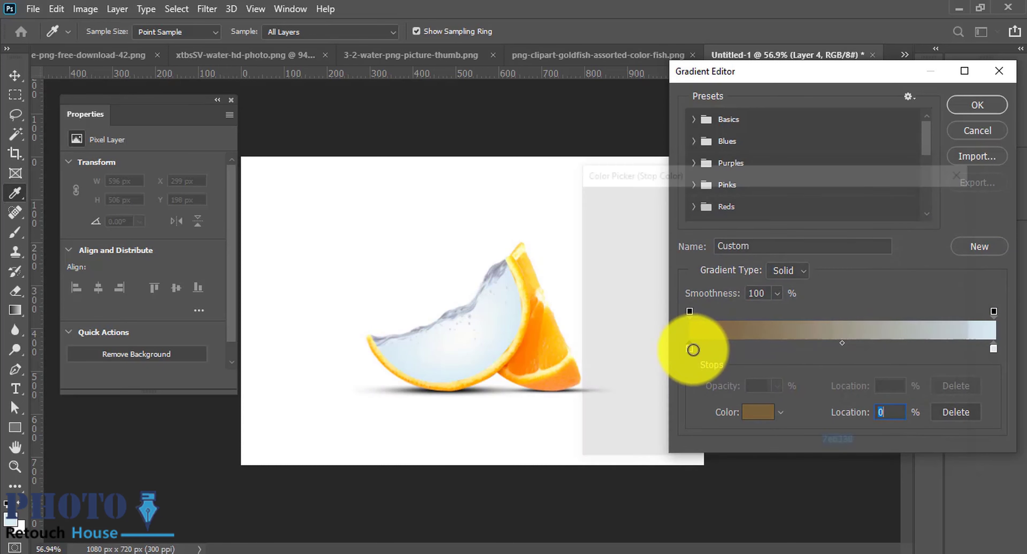
left_click(463, 335)
left_click(924, 207)
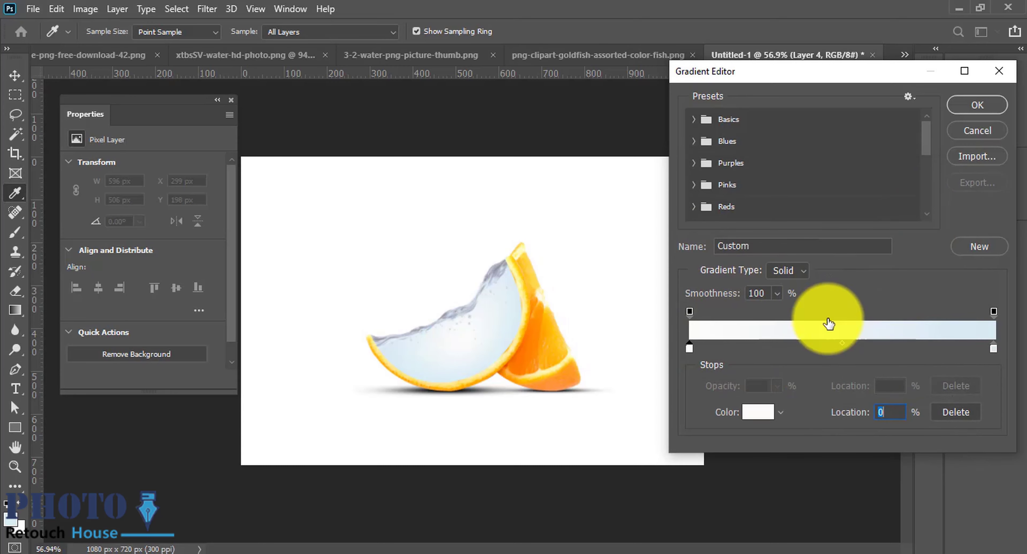
left_click(968, 115)
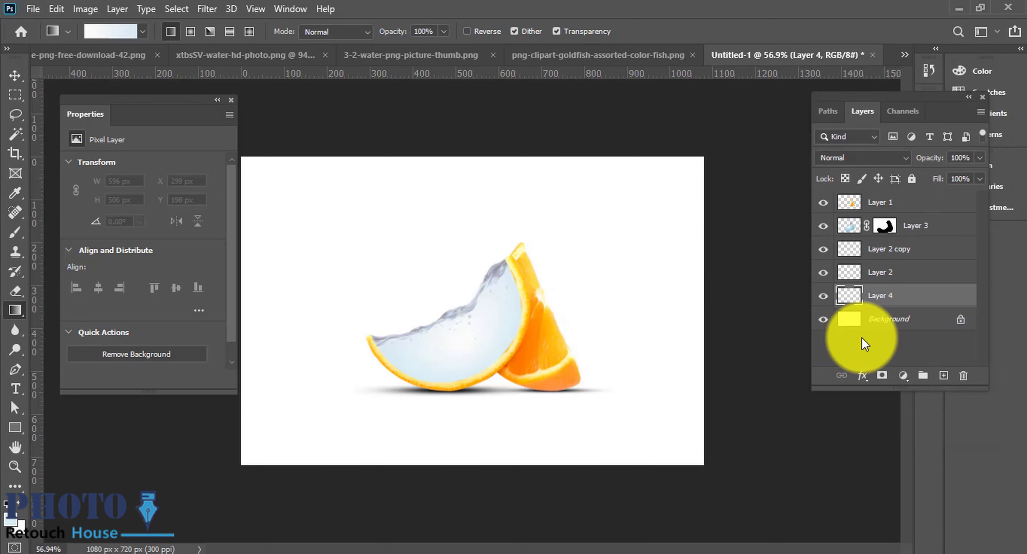
mouse_move(340, 176)
left_mouse_down()
mouse_move(261, 143)
mouse_move(717, 459)
left_mouse_up()
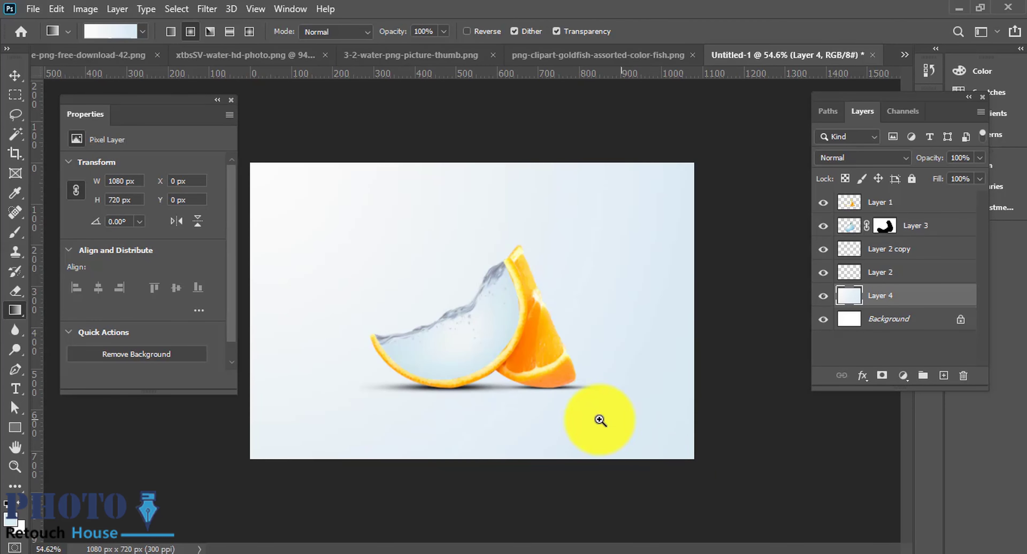
left_click_drag(599, 421, 556, 312)
Drag the betta fish from its image tab into the orange composition as a new layer.
left_click(557, 312, "alt")
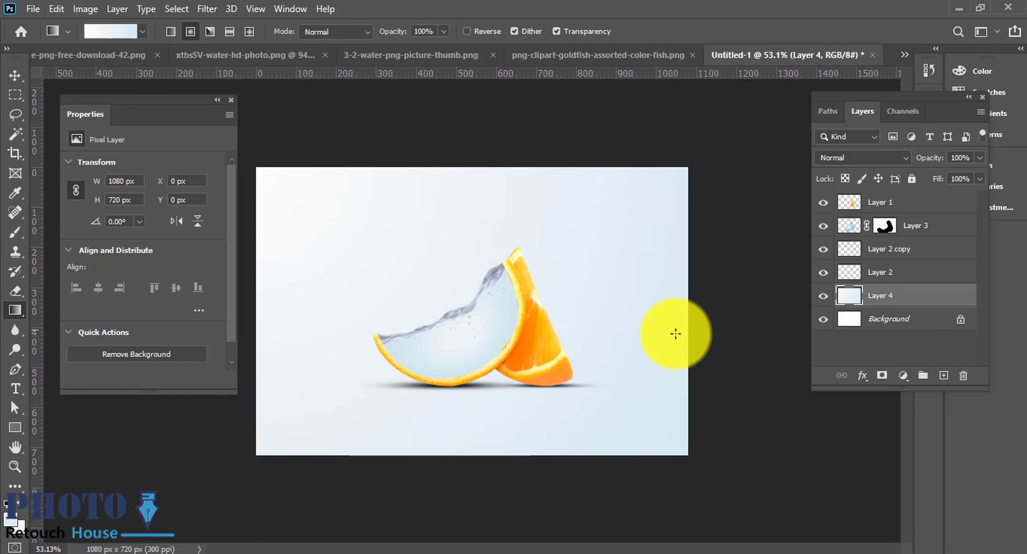
left_click(15, 74)
left_click_drag(474, 312, 587, 305)
left_click(502, 284)
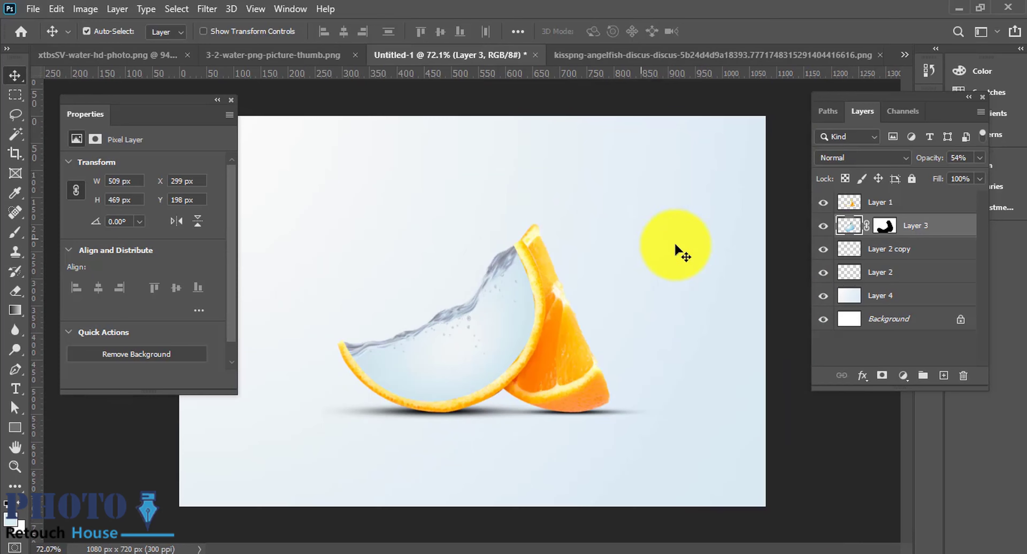
scroll(676, 250, "down", 2)
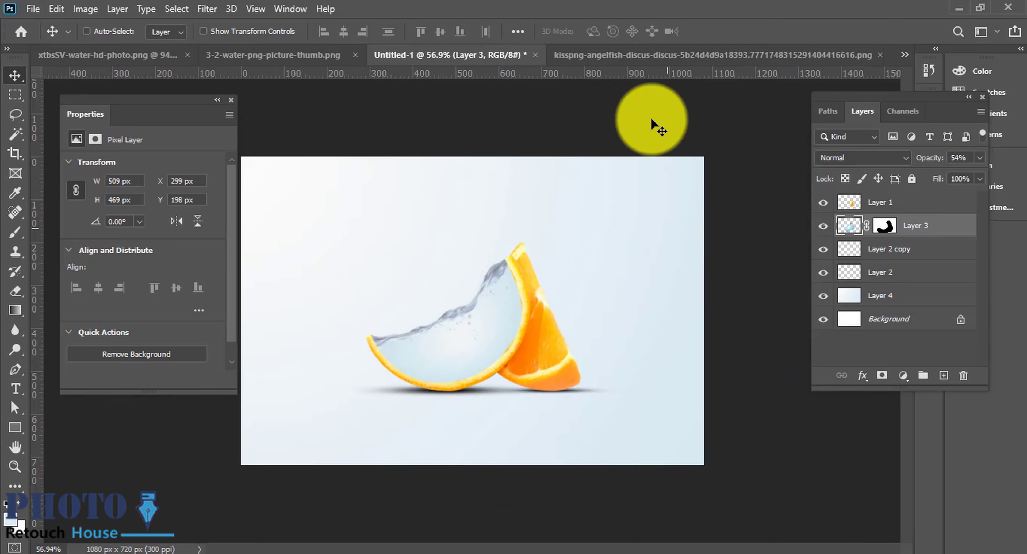
left_click(636, 56)
left_click_drag(518, 327, 462, 230)
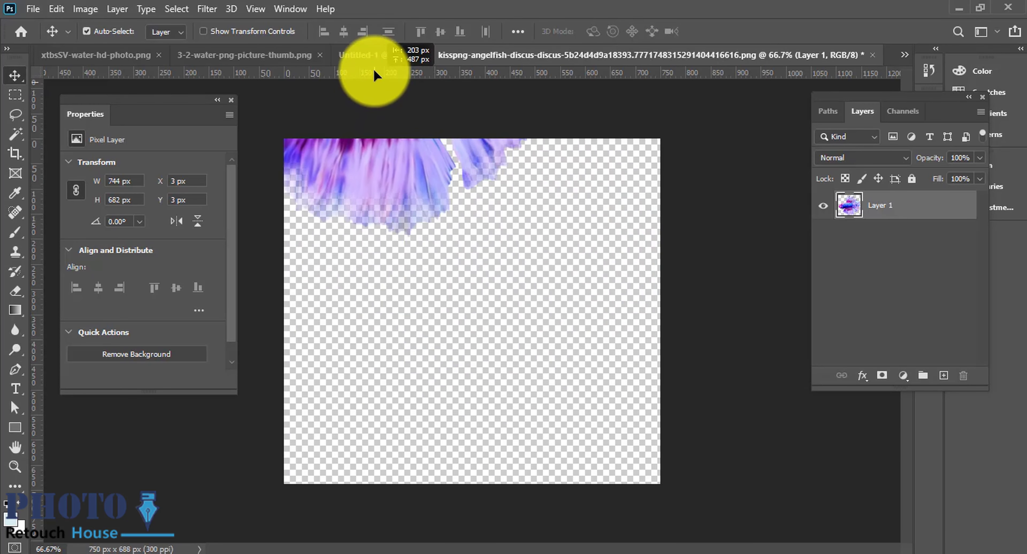
left_click_drag(514, 322, 473, 321)
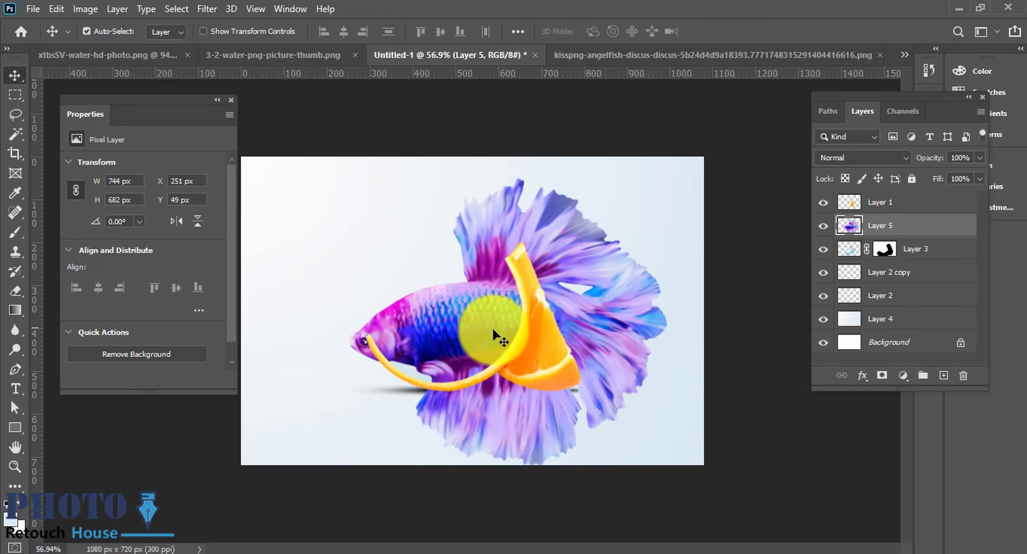
scroll(529, 328, "up", 2)
Scale the fish down to about 18% and move it left into the water.
key("ctrl+t")
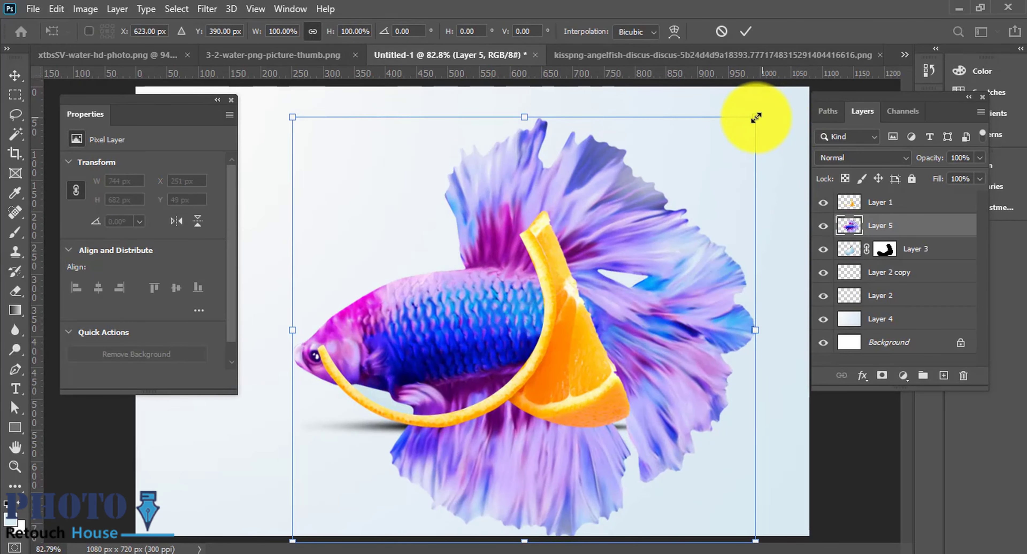
left_click_drag(755, 117, 614, 222)
key("ctrl+z")
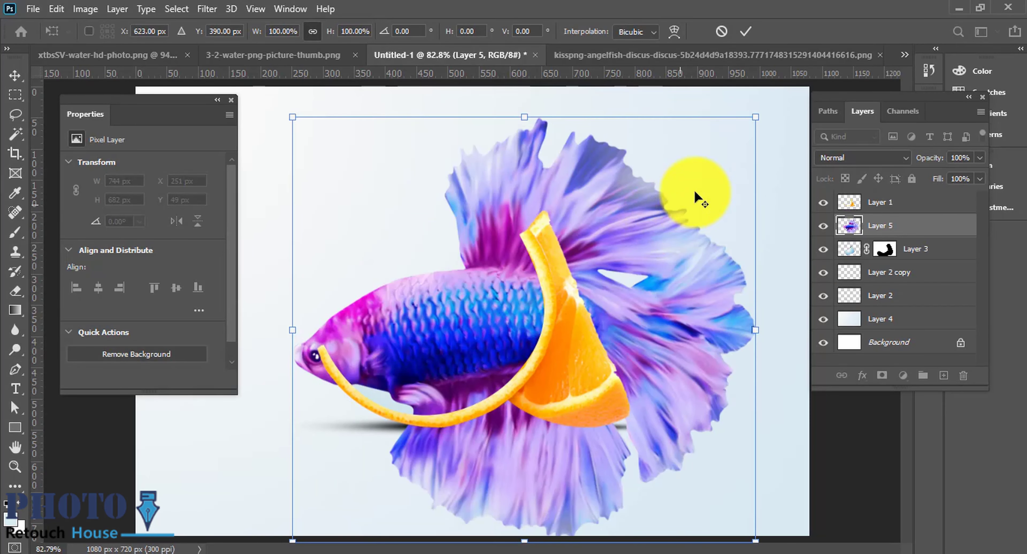
left_click_drag(756, 115, 564, 291)
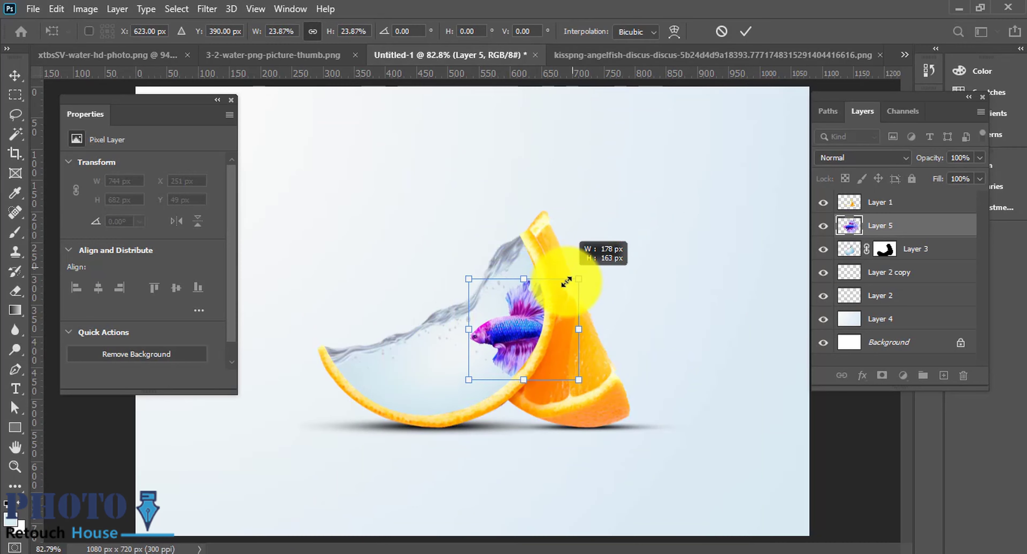
left_click_drag(460, 358, 443, 359)
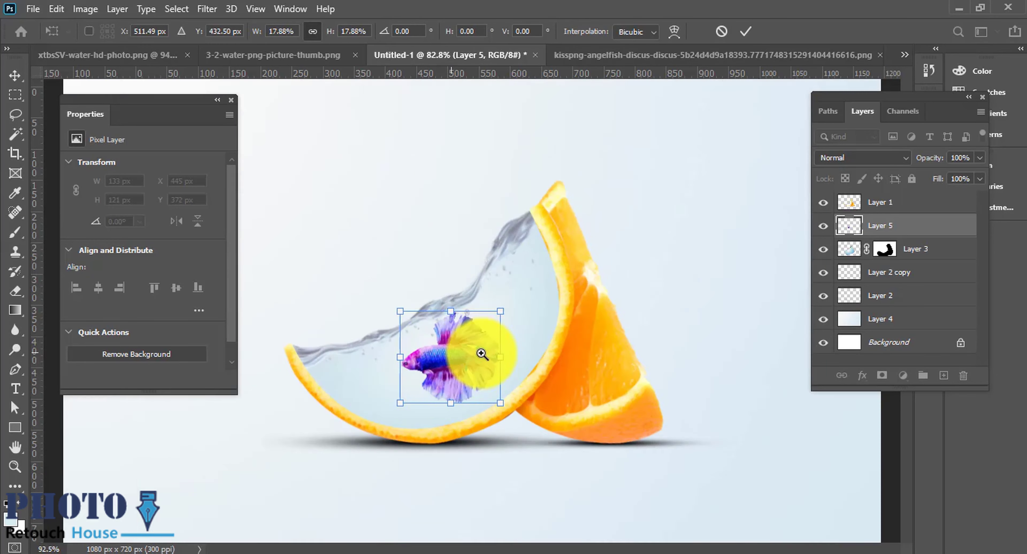
scroll(486, 348, "up", 5)
Set the fish to Multiply, commit its new size, and reposition it in the water.
left_click(847, 160)
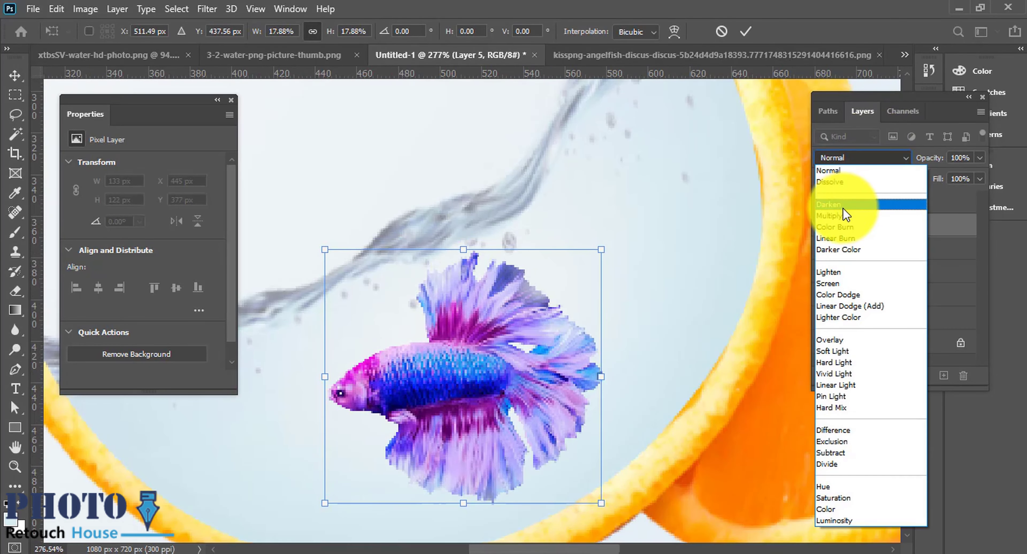
left_click(841, 217)
scroll(618, 275, "down", 5)
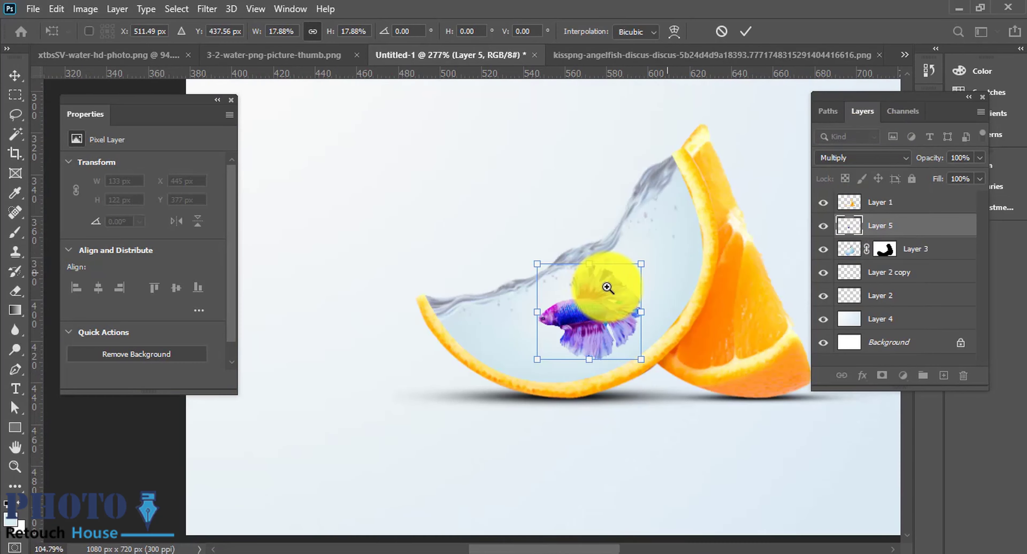
key("Return")
scroll(618, 298, "up", 3)
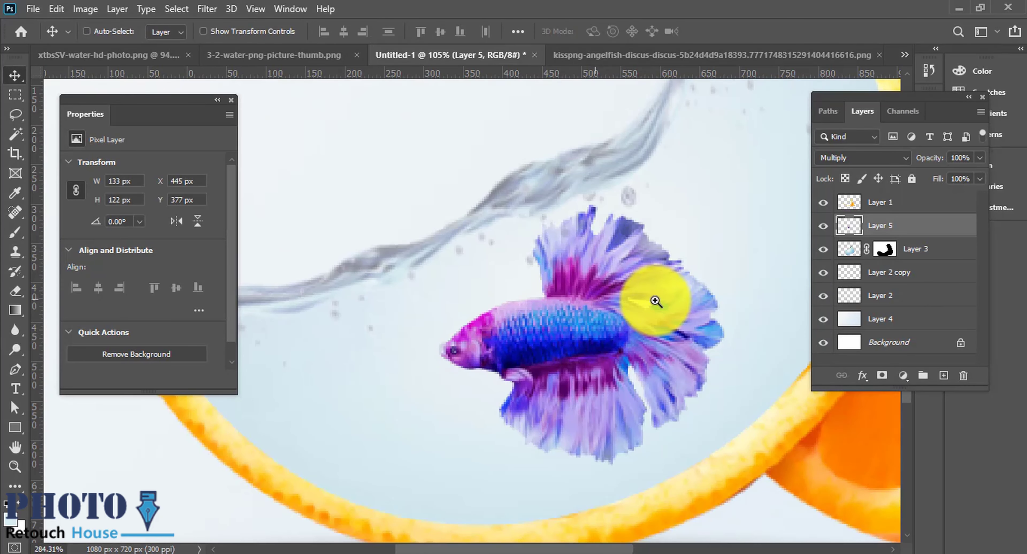
scroll(657, 293, "down", 1)
left_click_drag(622, 324, 621, 320)
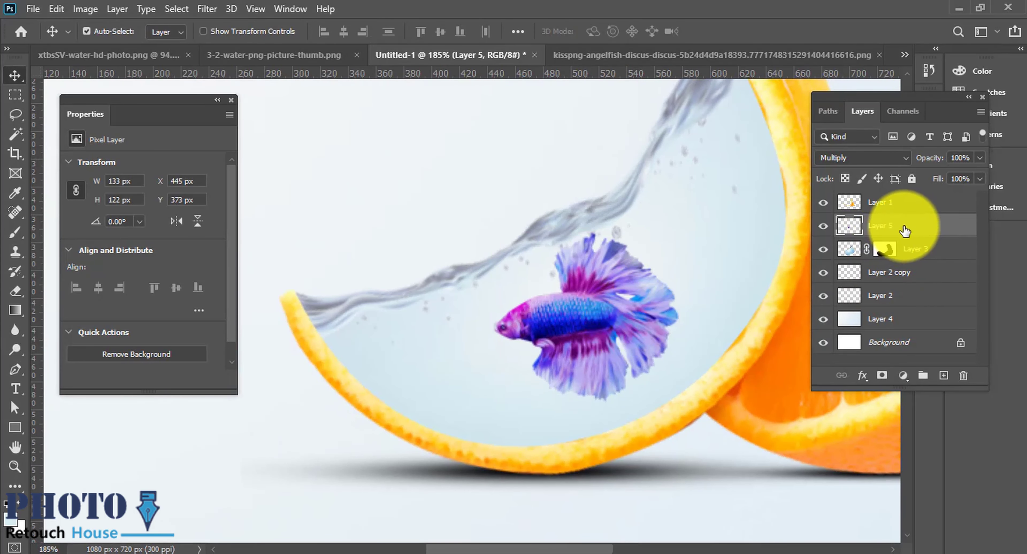
Move the fish below the water in Normal mode and raise the water's opacity to 100%.
left_click_drag(904, 231, 902, 261)
scroll(730, 310, "down", 1)
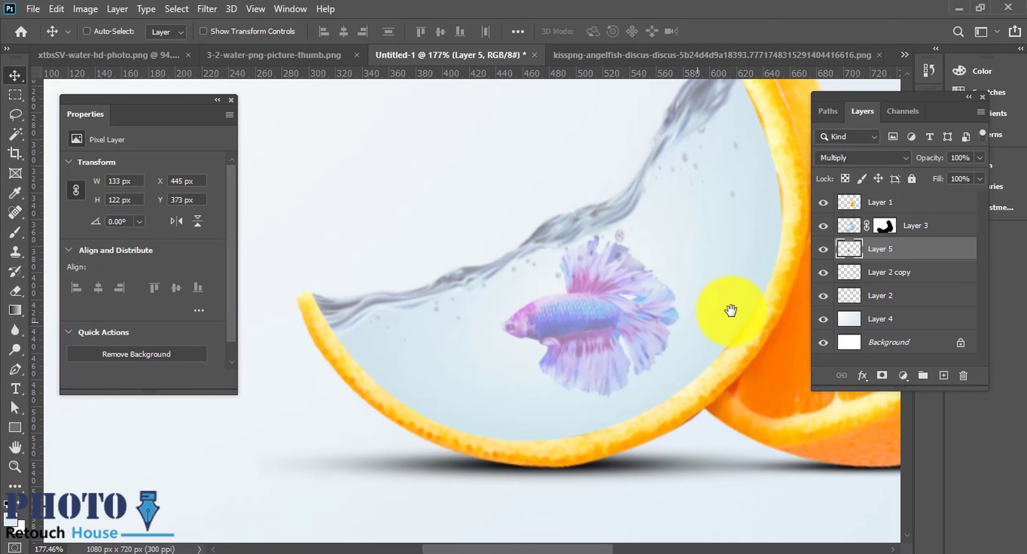
left_click(837, 158)
left_click(832, 170)
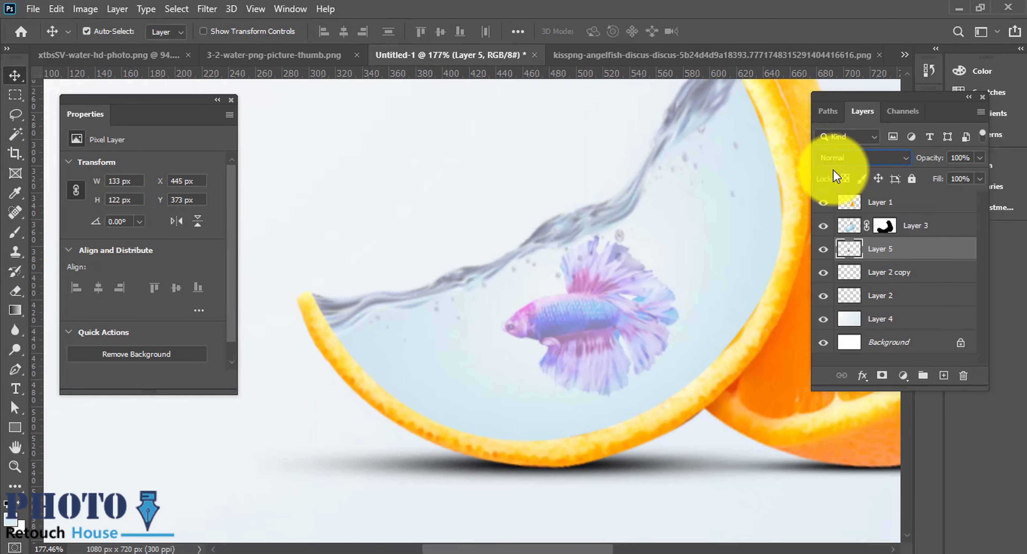
left_click(700, 233)
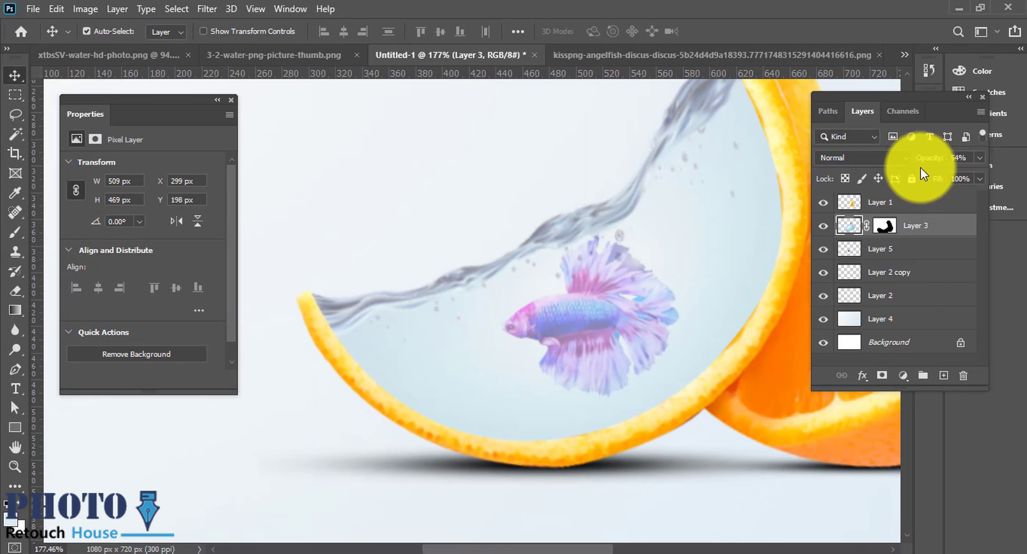
left_click_drag(921, 161, 988, 161)
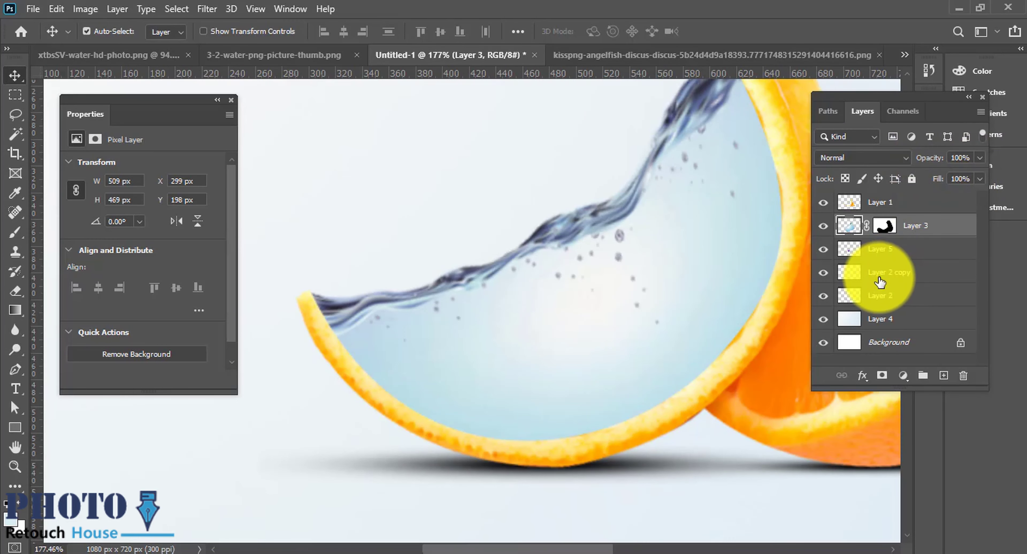
Put the fish back above the water on Multiply and settle it inside the slice.
mouse_move(855, 207)
left_mouse_down()
mouse_move(849, 228)
mouse_move(853, 204)
left_mouse_up()
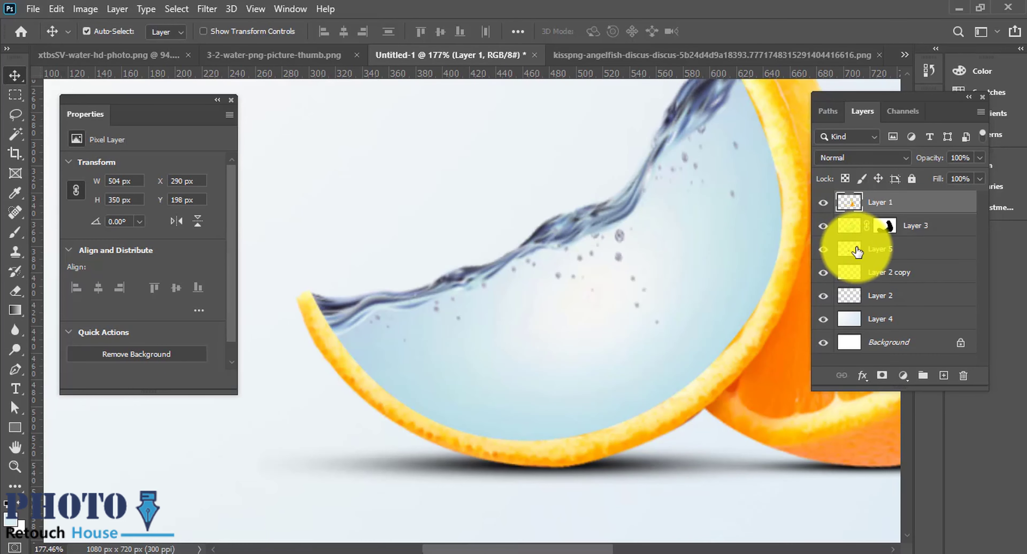
left_click_drag(856, 251, 857, 215)
left_click_drag(607, 263, 623, 346)
left_click(862, 158)
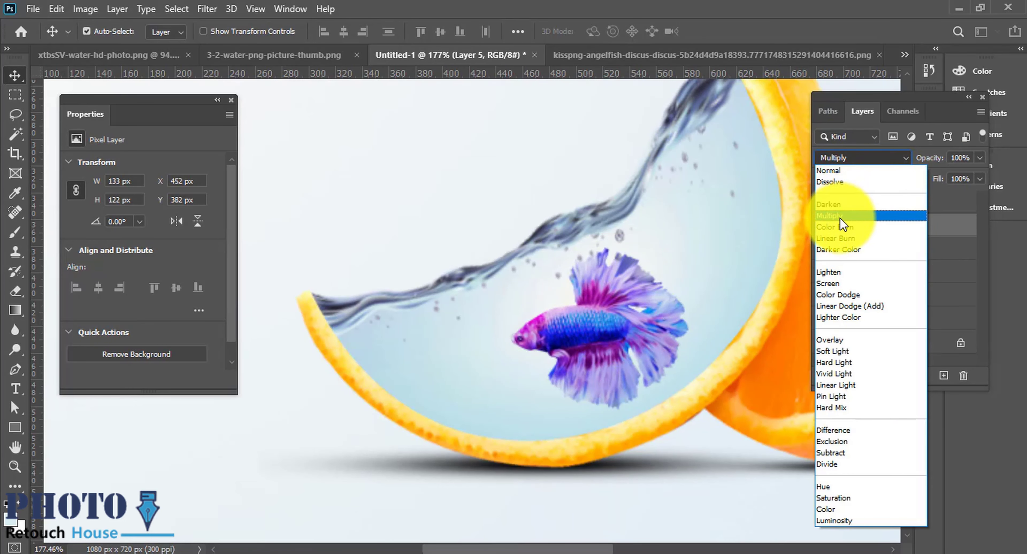
left_click(842, 215)
scroll(630, 286, "down", 3)
left_click_drag(573, 330, 564, 340)
left_click_drag(549, 294, 589, 294)
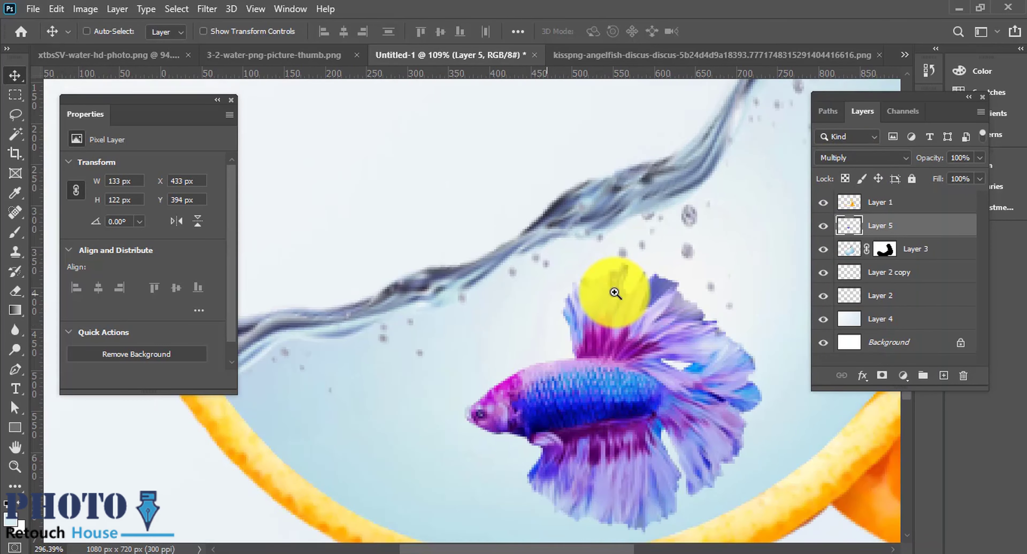
scroll(589, 295, "down", 3)
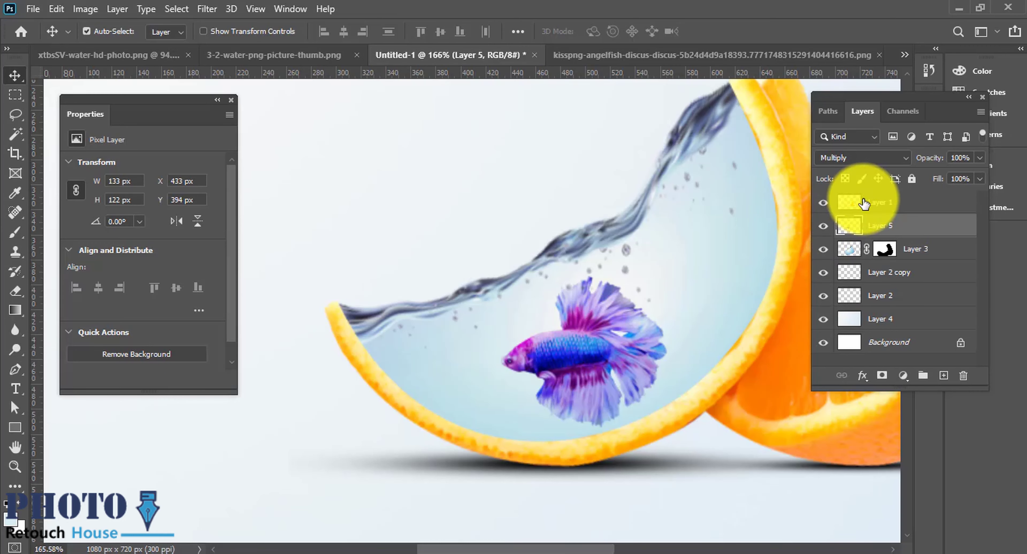
Preview Darken and other blend modes on the fish, then return it to Multiply.
left_click(822, 202)
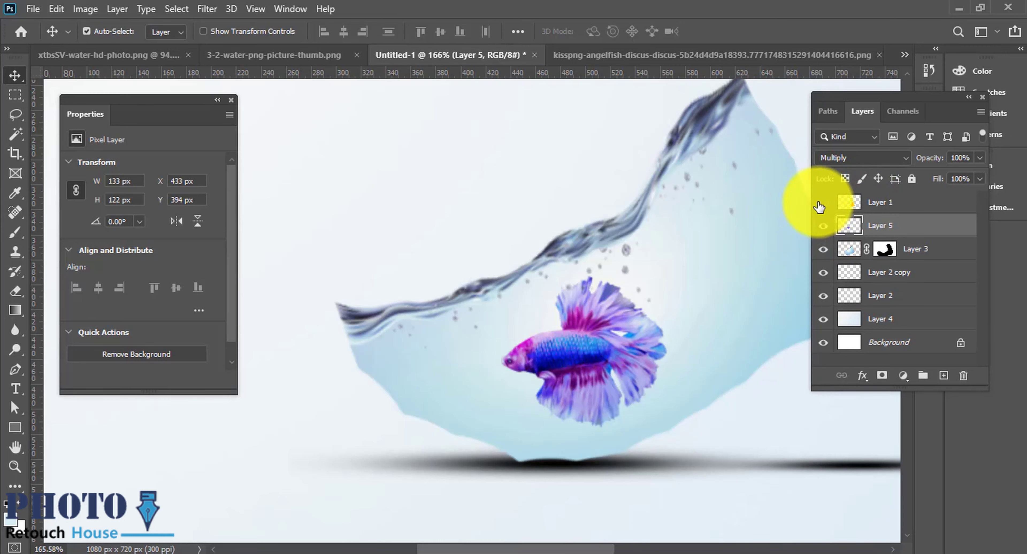
left_click(862, 157)
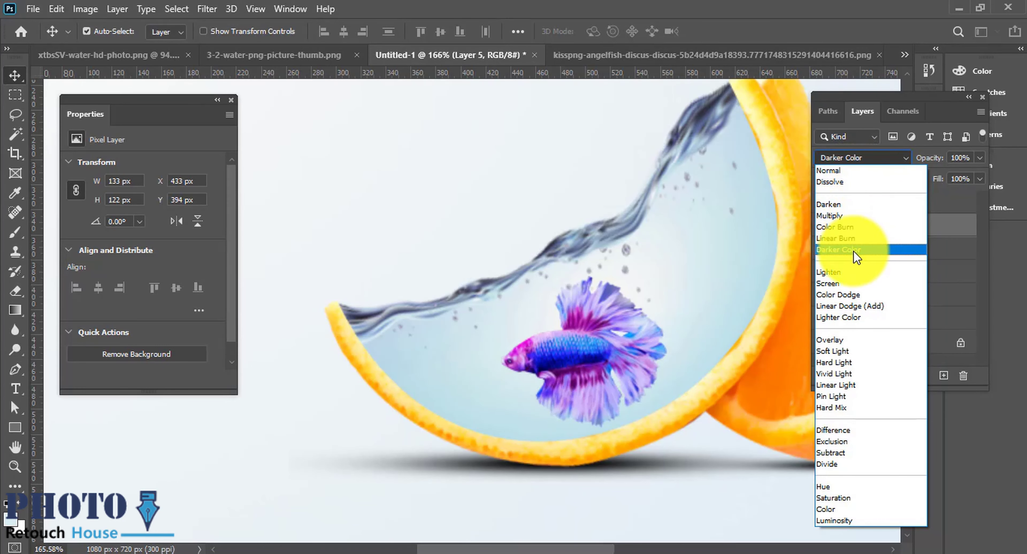
left_click(849, 205)
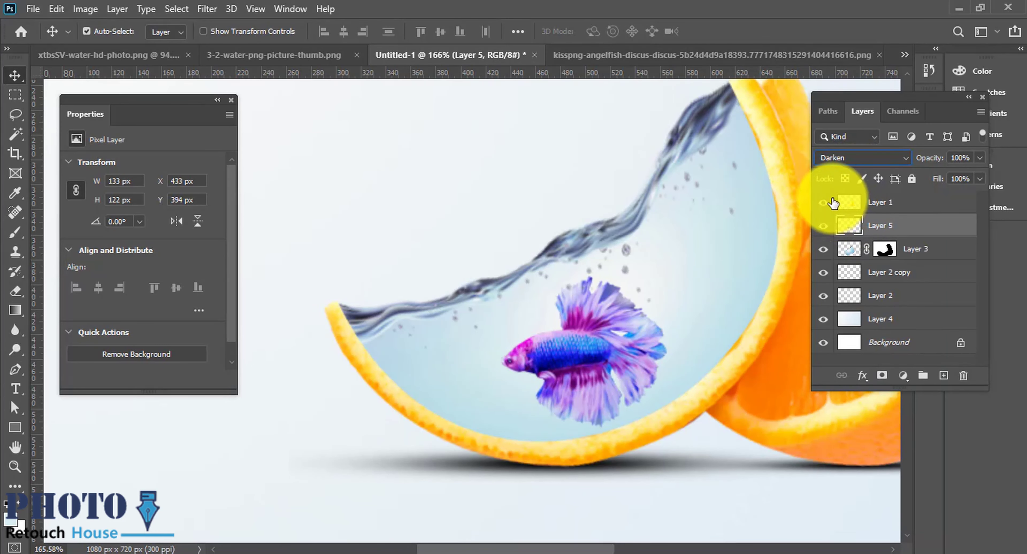
left_click(824, 226)
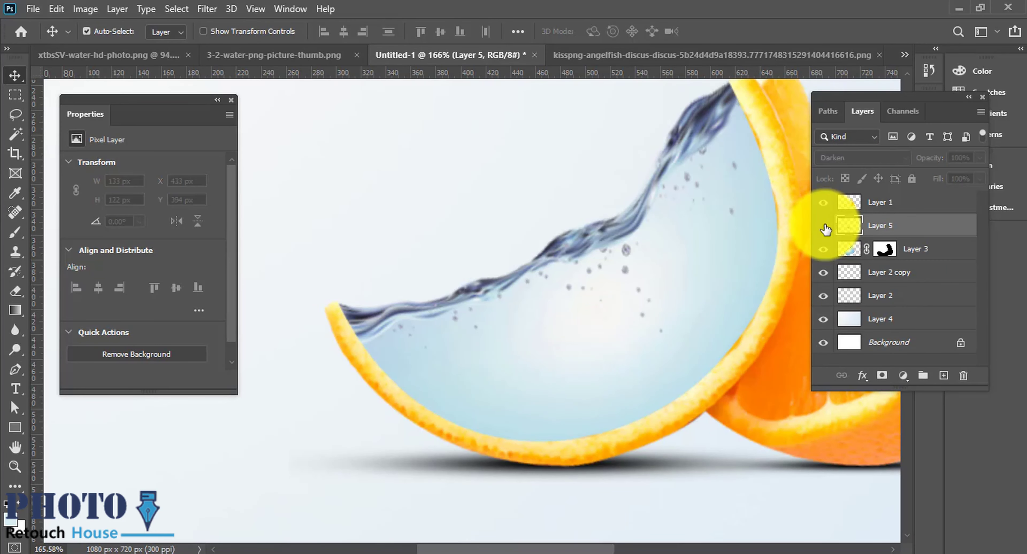
left_click(842, 160)
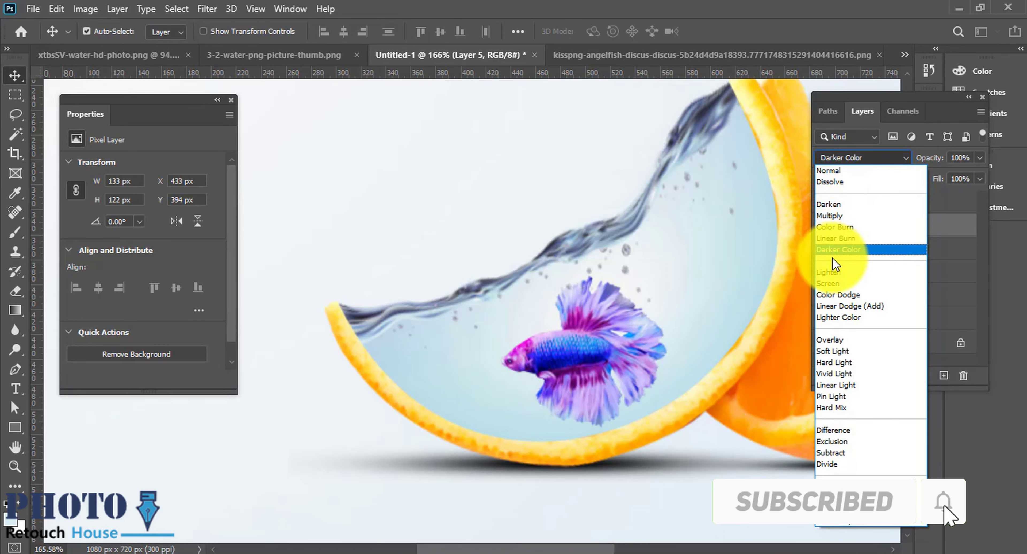
left_click(831, 215)
left_click(594, 341)
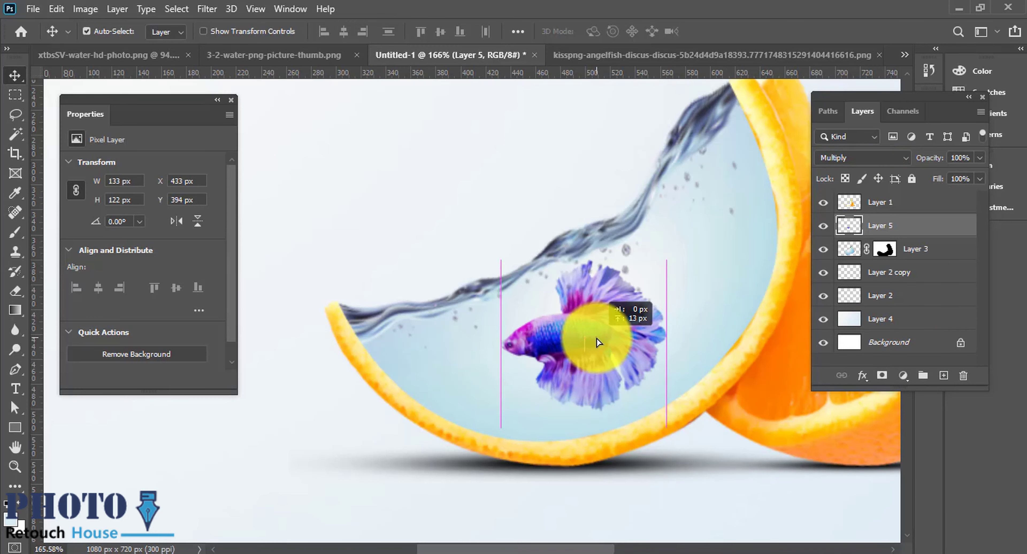
left_click(902, 376)
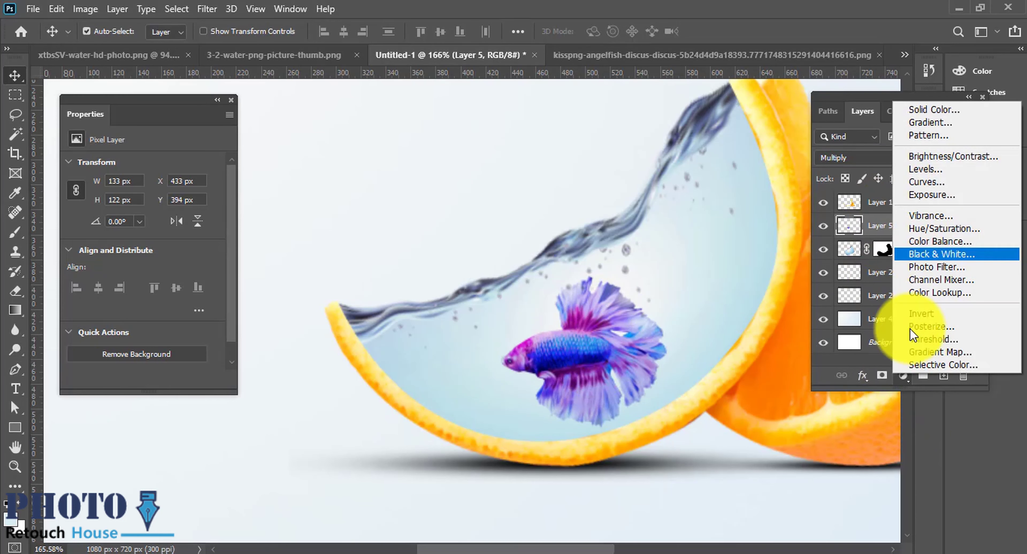
Add a clipped Vibrance adjustment to the fish with vibrance -45 and saturation +56.
left_click(953, 219)
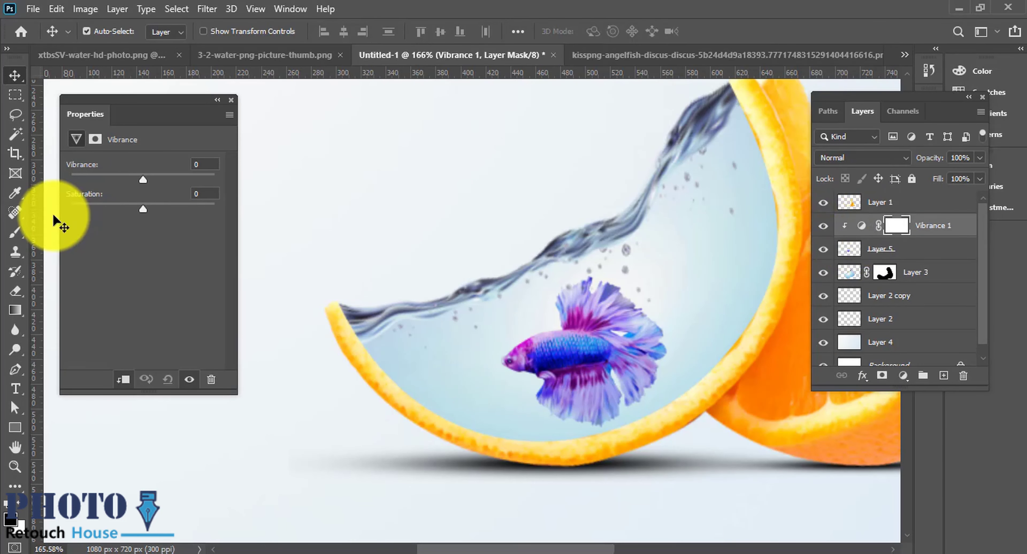
mouse_move(143, 179)
left_mouse_down()
mouse_move(76, 183)
mouse_move(117, 186)
left_mouse_up()
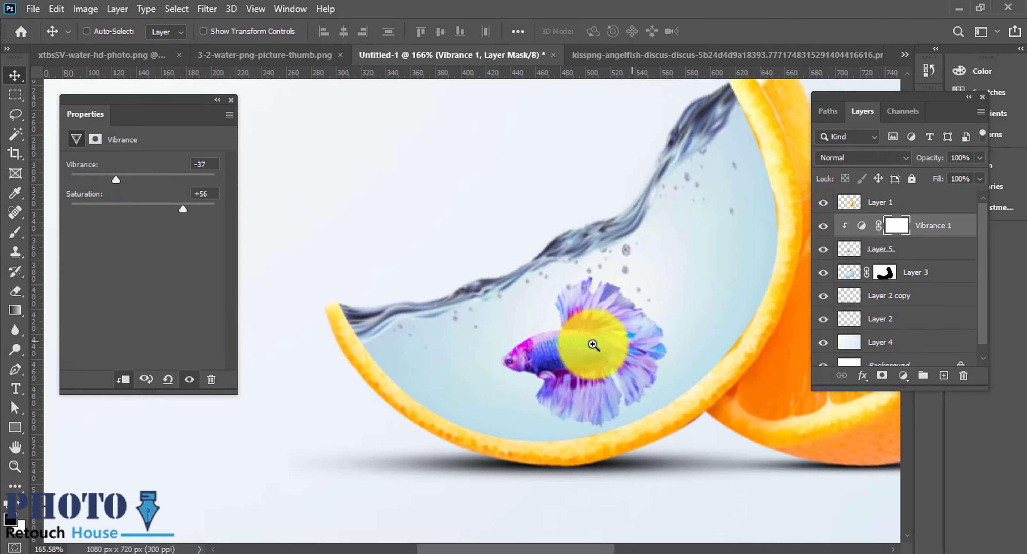
scroll(593, 345, "down", 3)
left_click(600, 345, "ctrl")
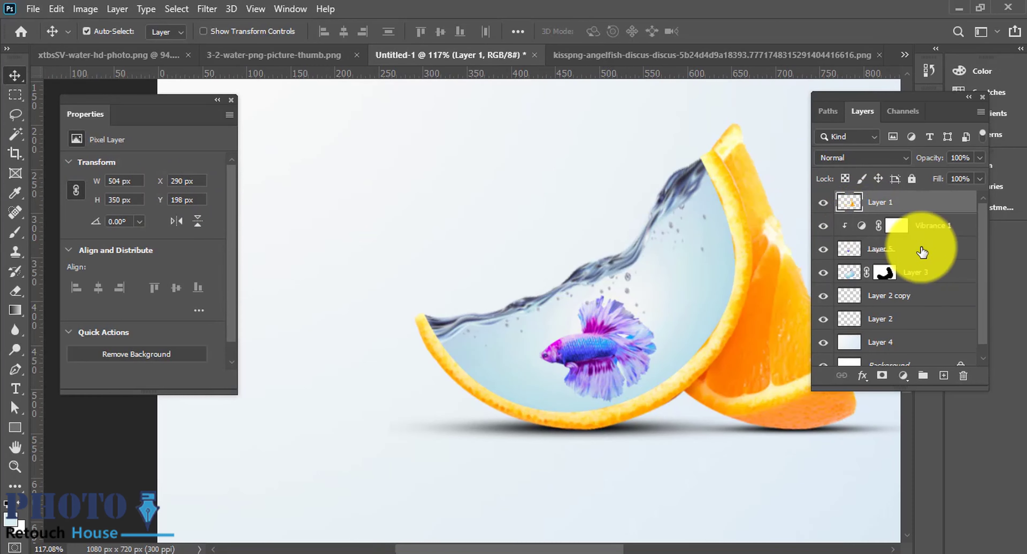
left_click(860, 225)
left_click_drag(115, 179, 111, 180)
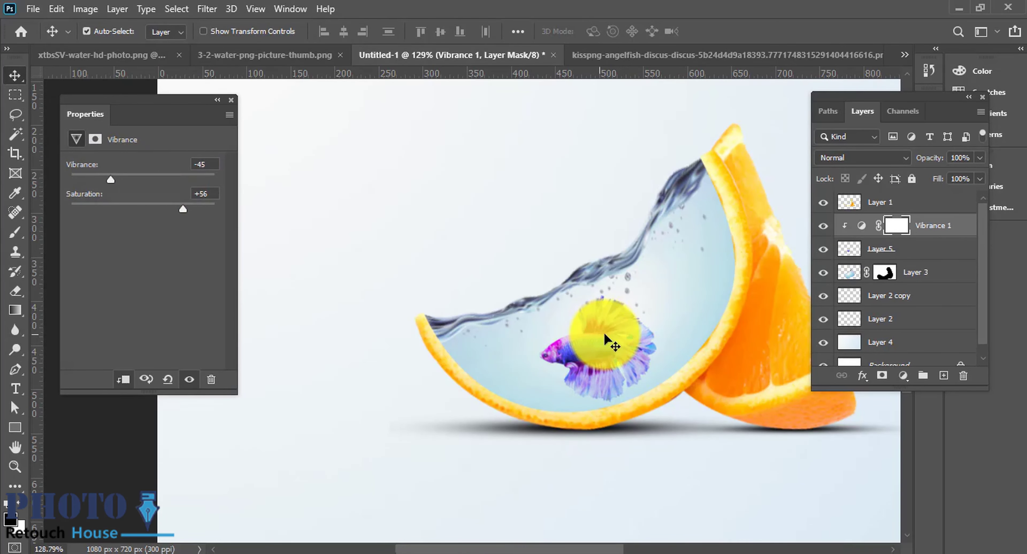
scroll(608, 340, "up", 2)
scroll(607, 339, "down", 1)
Move the fish within the orange and shrink it to 98 × 90 px.
left_click(658, 377)
scroll(658, 377, "down", 3)
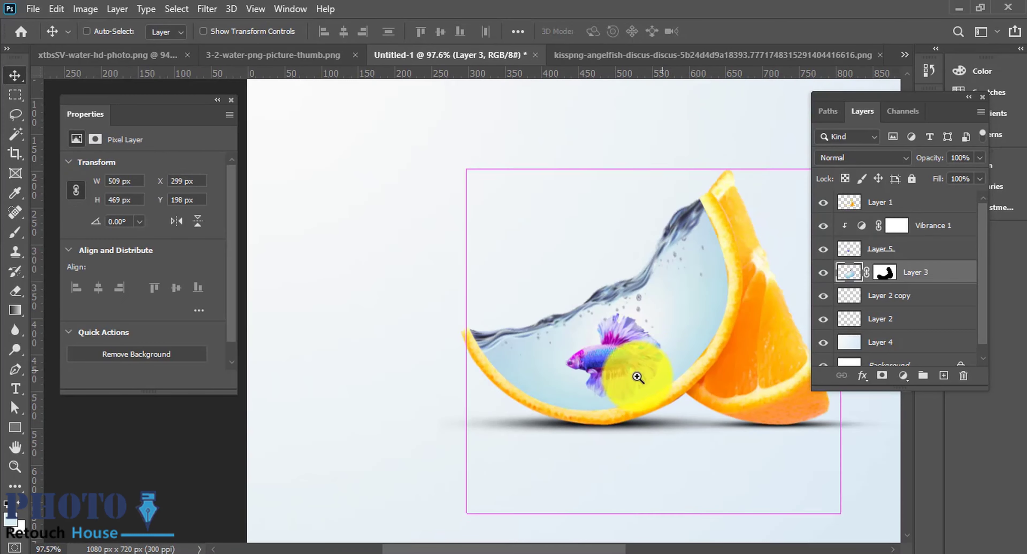
left_click_drag(657, 377, 637, 361)
scroll(637, 362, "up", 2)
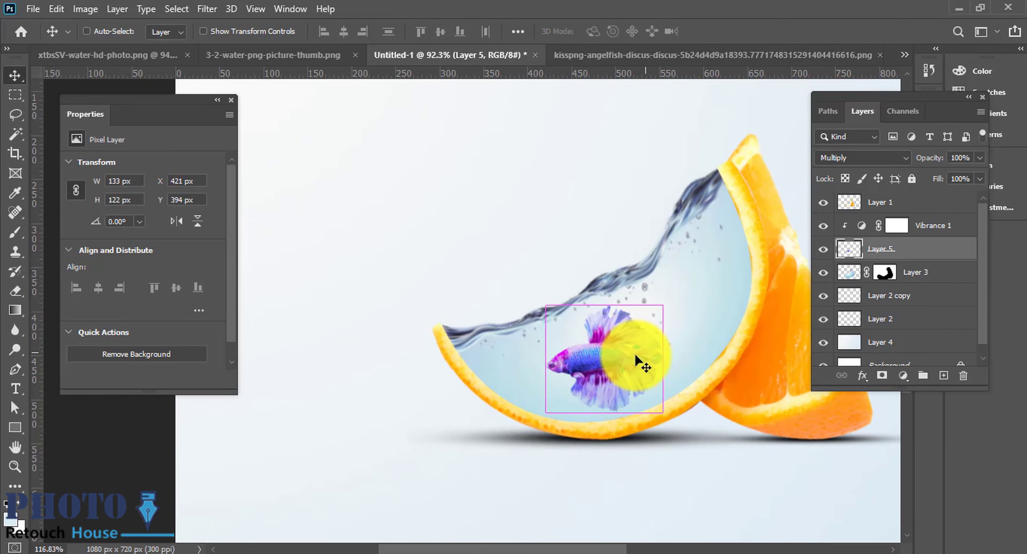
key("ctrl+t")
left_click_drag(663, 306, 621, 348)
key("Return")
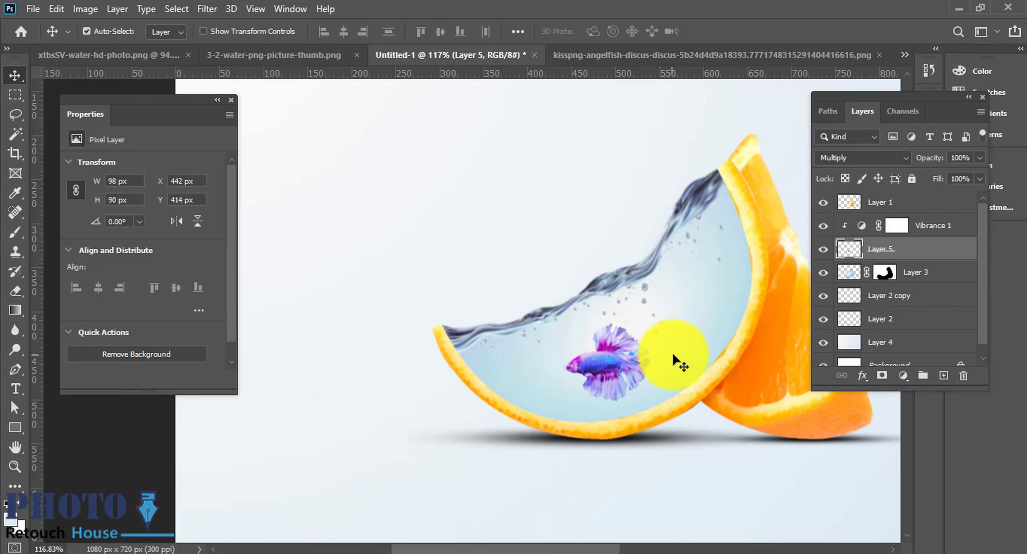
scroll(673, 355, "up", 1)
scroll(678, 355, "down", 2)
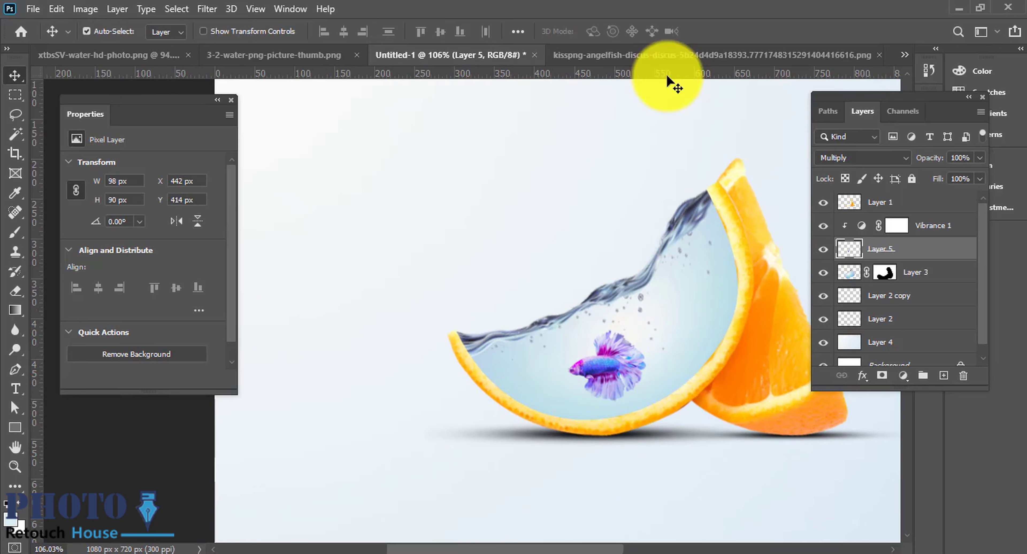
Copy the water splash from 3-2-water-png-picture-thumb.png into Untitled-1, top of the layer stack, near the left rim.
left_click(255, 56)
mouse_move(486, 313)
left_mouse_down()
mouse_move(483, 170)
mouse_move(450, 348)
mouse_move(562, 358)
left_mouse_up()
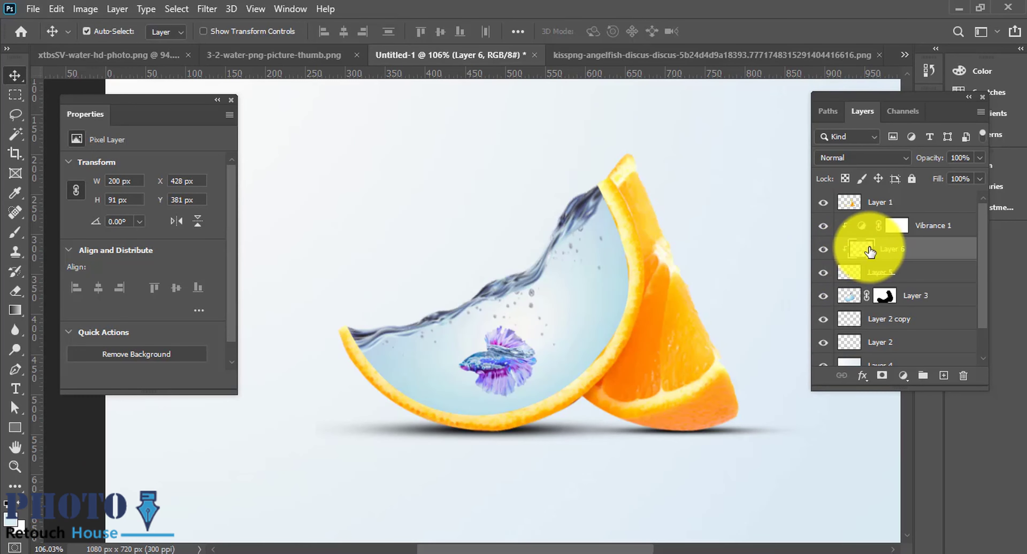
left_click_drag(870, 252, 853, 191)
mouse_move(481, 355)
left_mouse_down()
mouse_move(298, 344)
mouse_move(295, 329)
left_mouse_up()
Rotate the pasted splash slightly and hide the rulers.
key("ctrl+t")
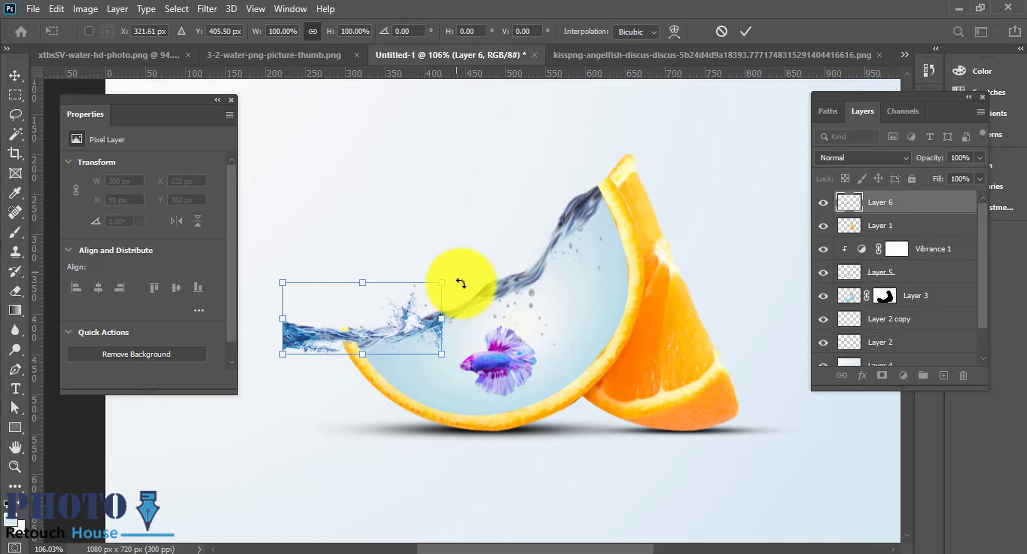
mouse_move(460, 283)
left_mouse_down()
mouse_move(465, 304)
mouse_move(458, 272)
left_mouse_up()
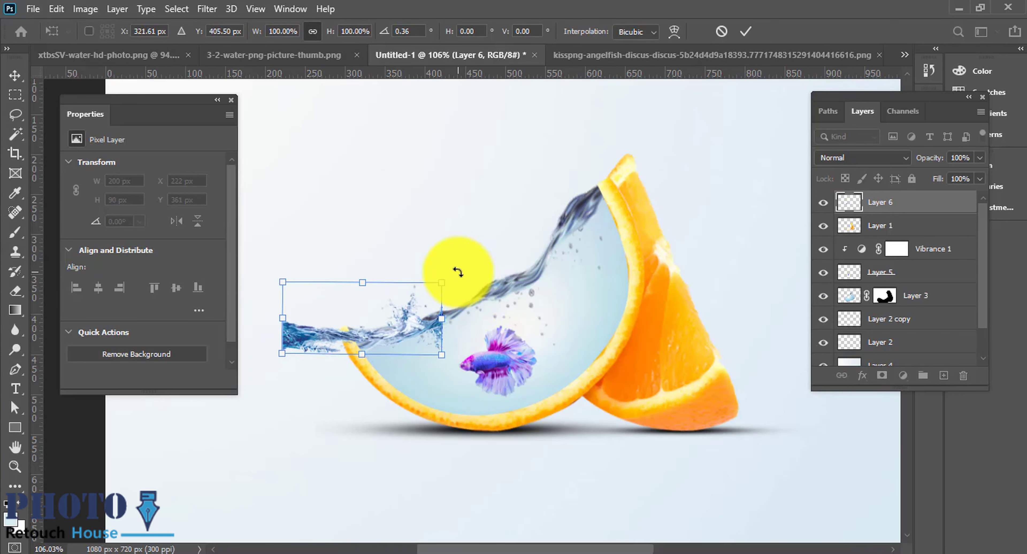
key("Return")
right_click(394, 317)
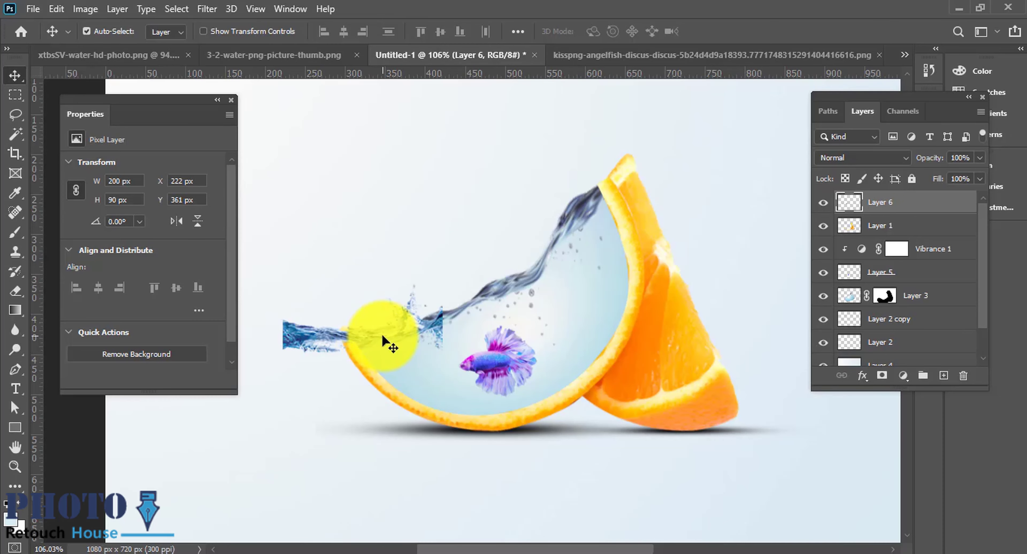
key("ctrl+r")
scroll(371, 325, "right", 3)
Flip the splash horizontally and place it spilling over the orange's left rim.
key("ctrl+t")
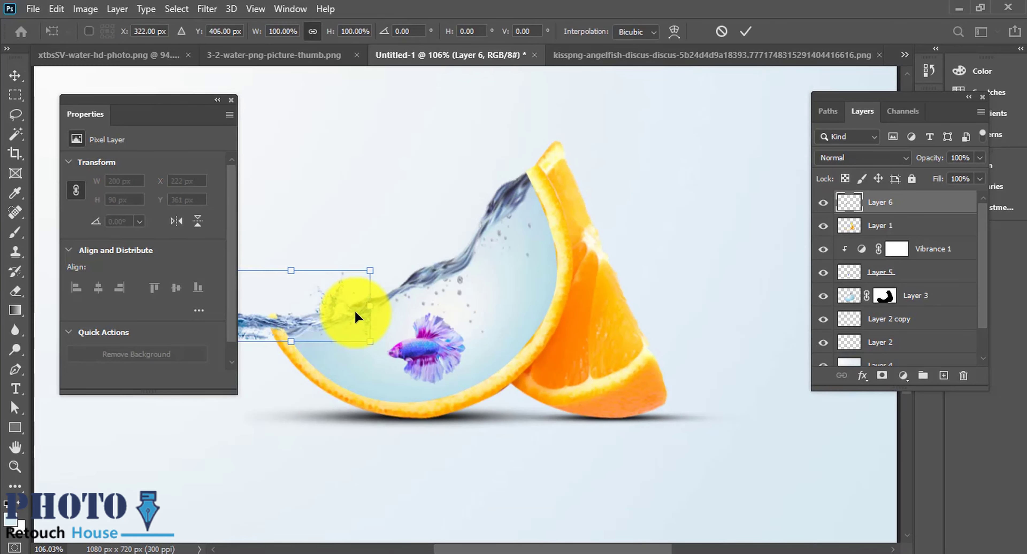
right_click(355, 315)
left_click(417, 293)
key("Return")
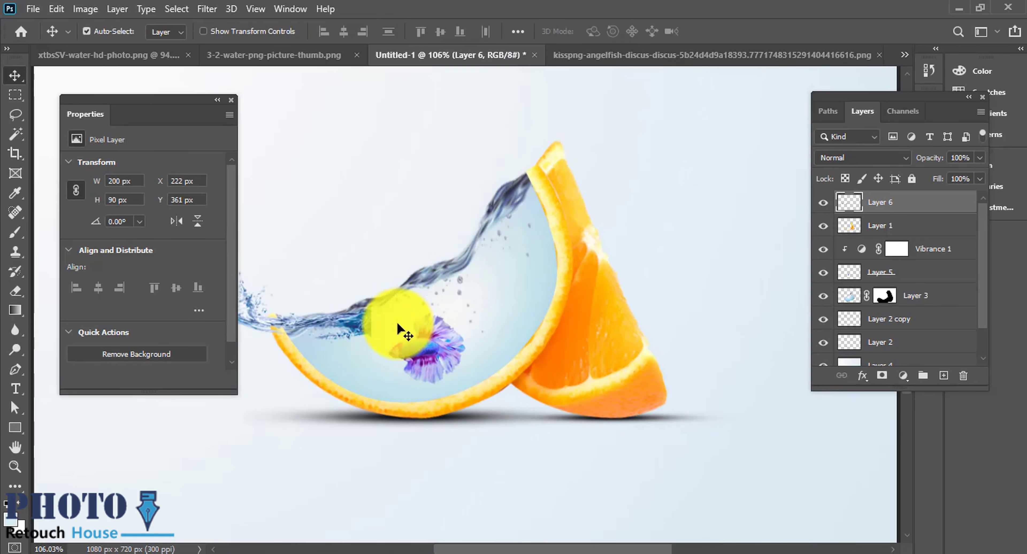
scroll(308, 322, "up", 3)
left_click_drag(430, 305, 460, 321)
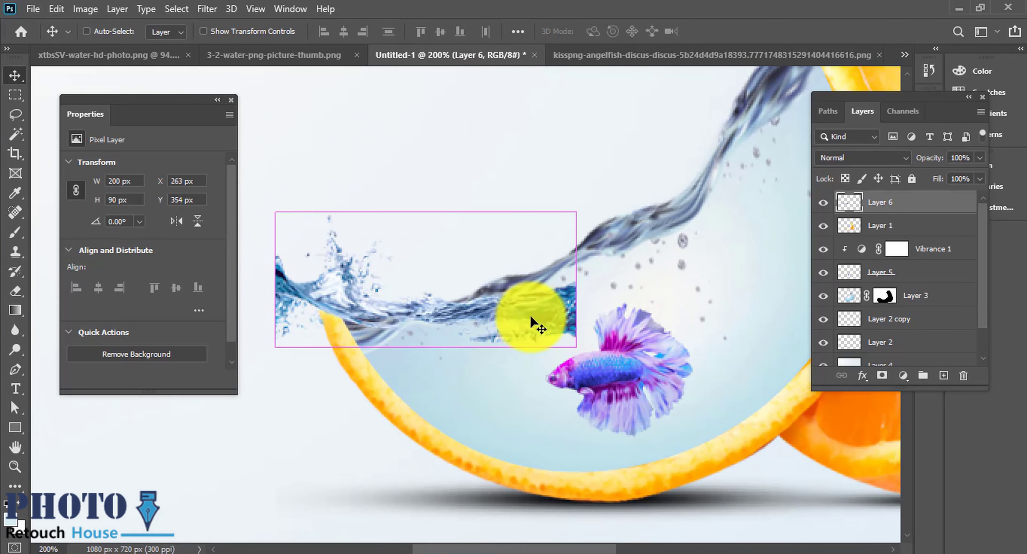
scroll(409, 324, "up", 2)
Preview blend modes on Layer 6, return it to Normal, and add a layer mask.
left_click(865, 158)
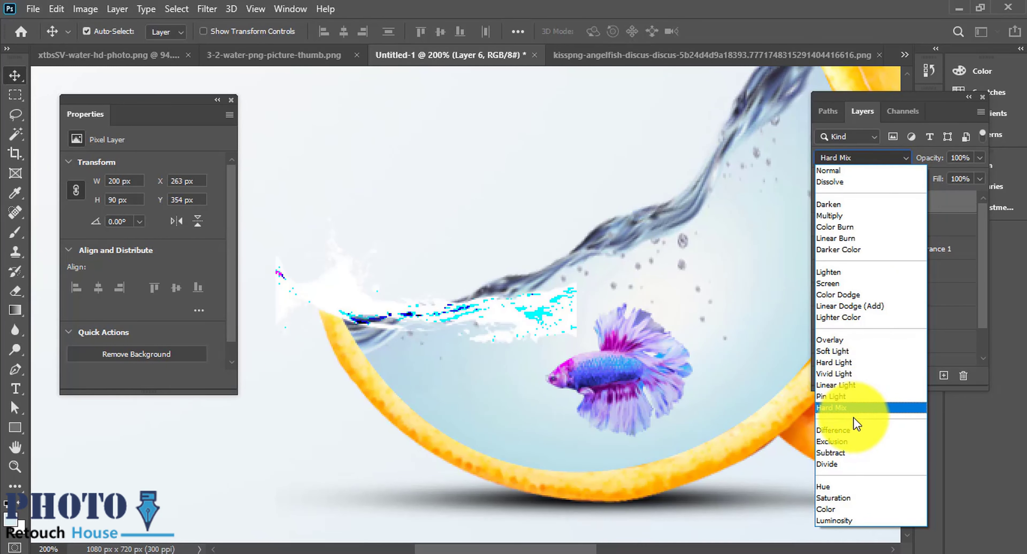
left_click(837, 463)
left_click(836, 159)
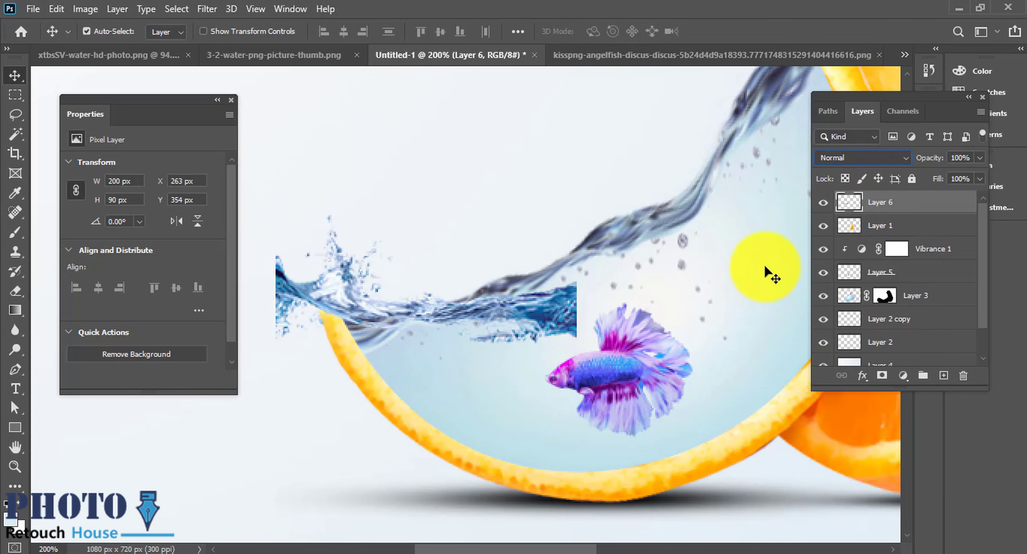
left_click(882, 375)
Paint the splash's hard edges out of the mask with a soft black brush.
key("b")
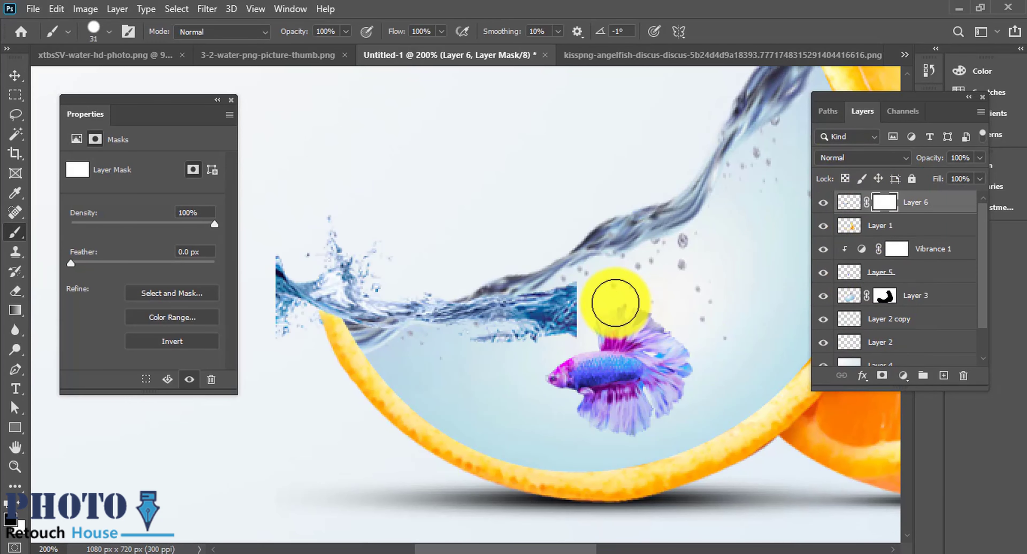
left_click_drag(615, 303, 554, 352)
right_click(614, 309)
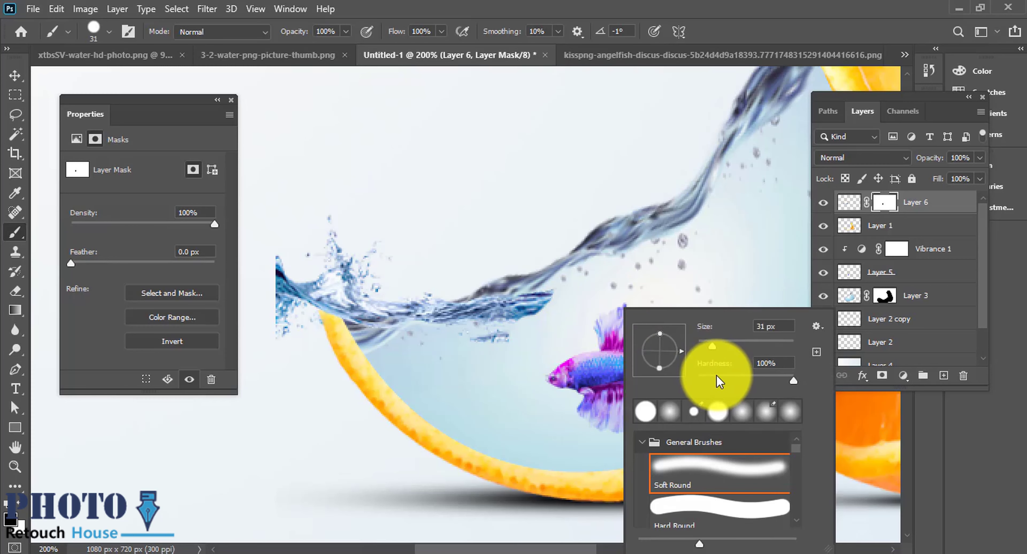
left_click_drag(781, 369, 647, 369)
left_click(580, 300)
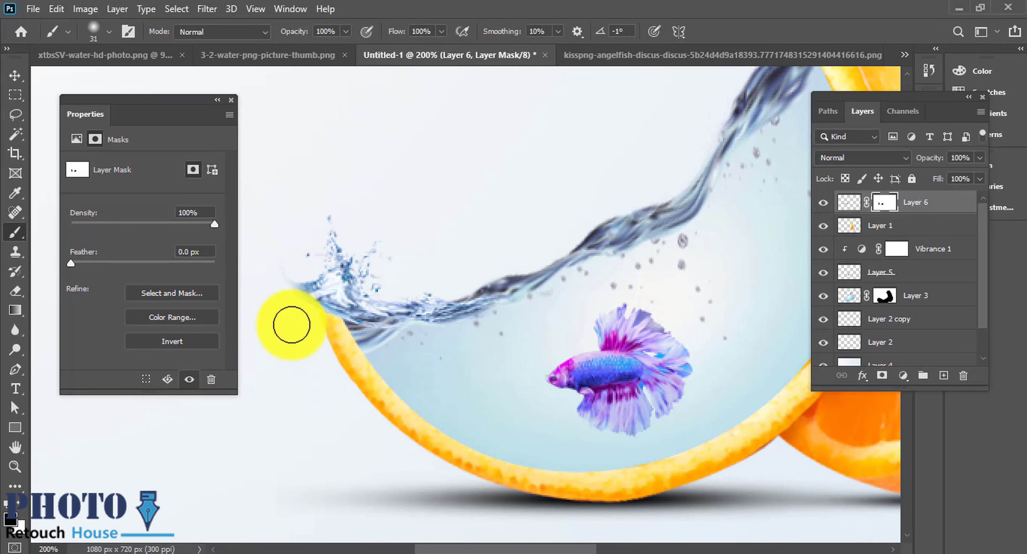
right_click(414, 311)
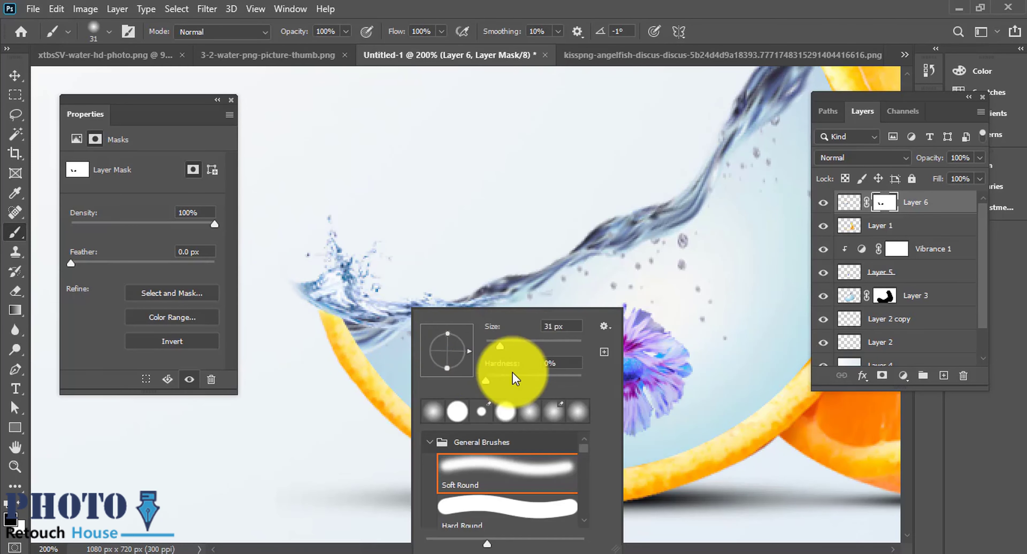
key("Return")
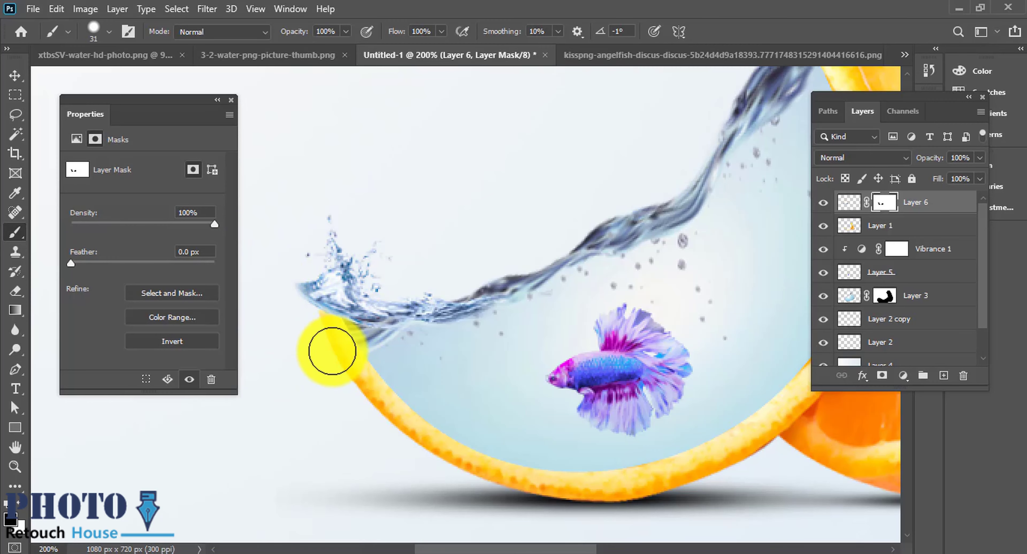
scroll(569, 282, "up", 3)
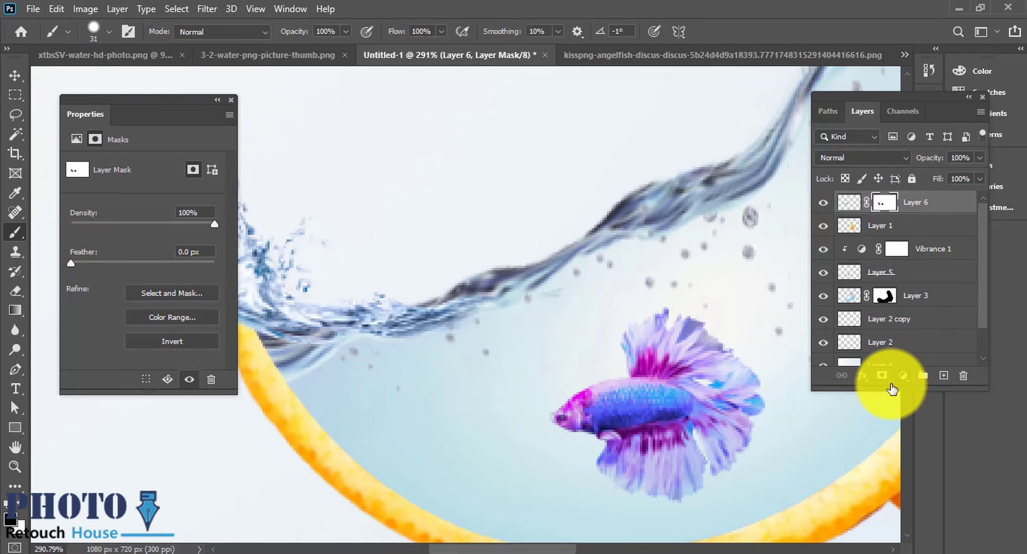
Add a Vibrance adjustment clipped to Layer 6 and set Vibrance to -27.
left_click(903, 376)
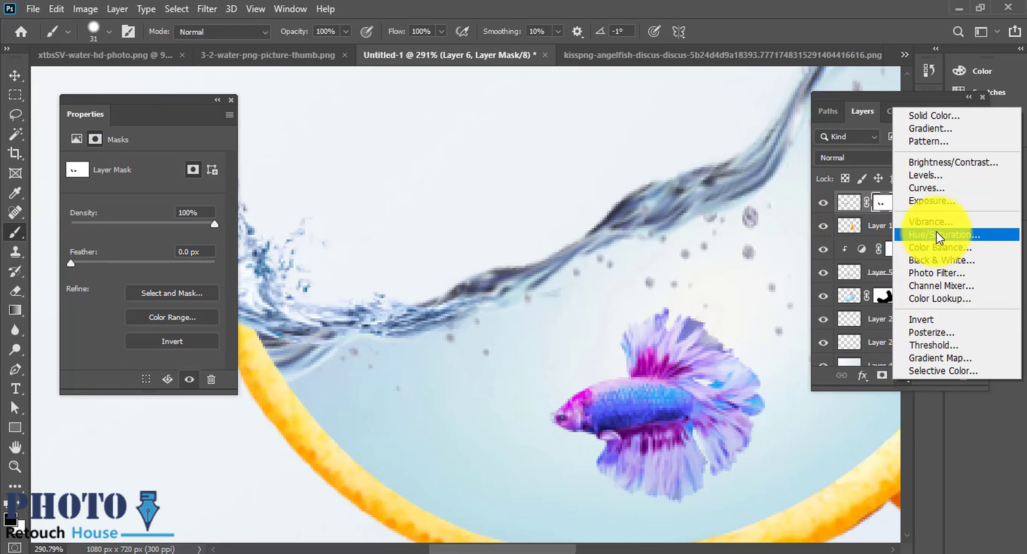
left_click(931, 222)
scroll(553, 274, "down", 3)
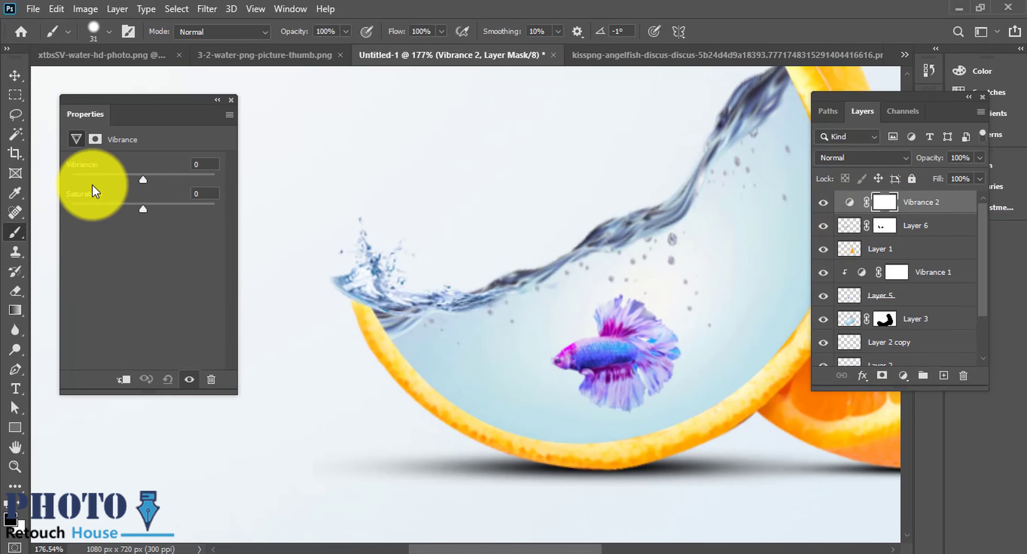
left_click(851, 210, "alt")
mouse_move(143, 179)
left_mouse_down()
mouse_move(195, 183)
mouse_move(147, 189)
left_mouse_up()
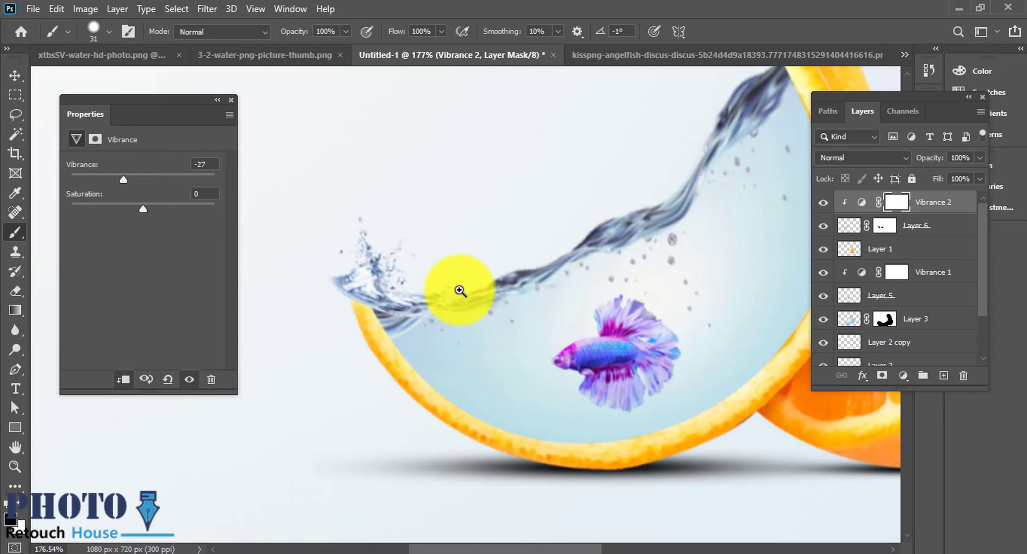
scroll(458, 293, "down", 3)
scroll(435, 286, "down", 1)
With the Move tool, select the betta fish Layer 5 and nudge it within the bowl.
left_click(15, 78)
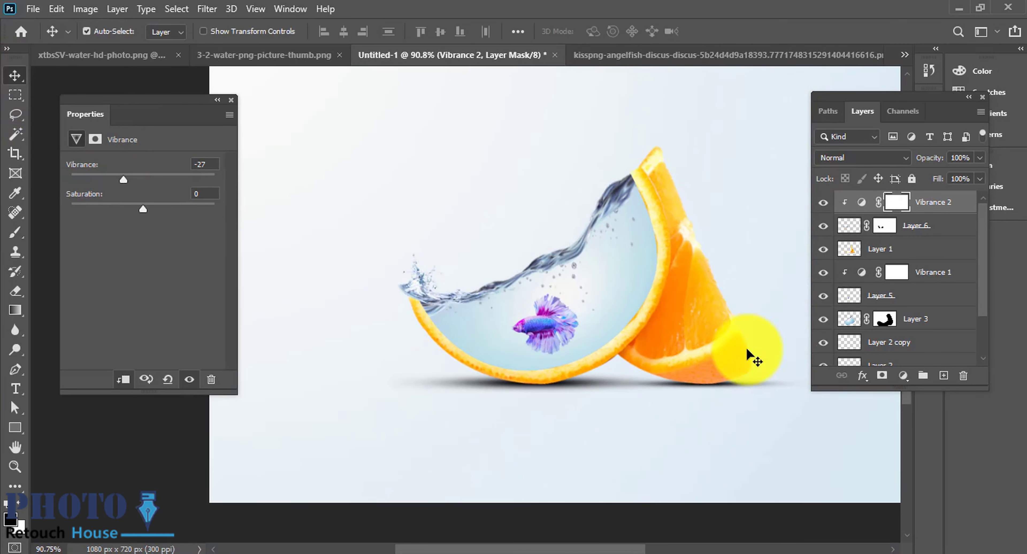
left_click(745, 355, "ctrl")
left_click_drag(548, 320, 541, 327)
scroll(542, 335, "up", 2)
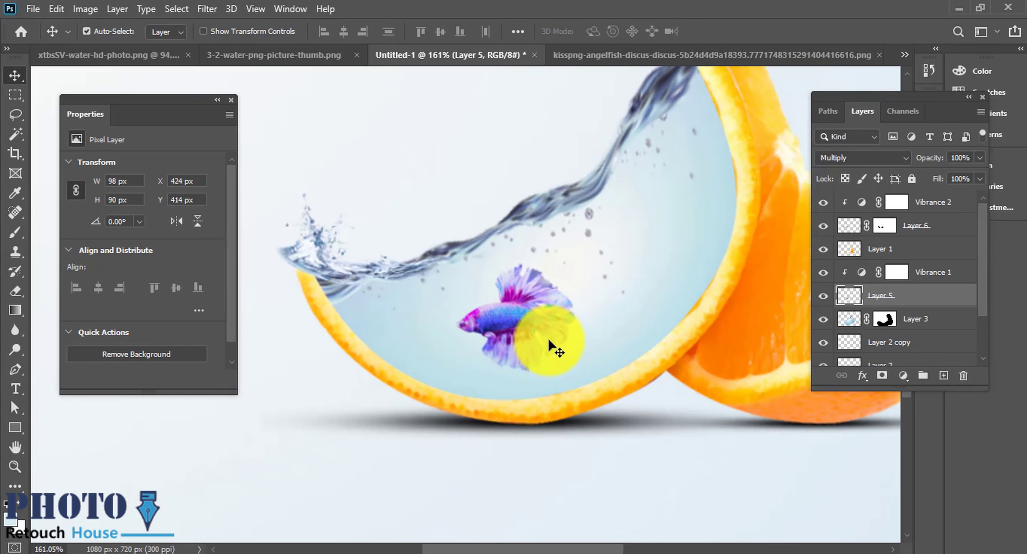
Toggle Vibrance 1 to compare, then shift the betta fish slightly right, checking its distances to the bowl.
left_click(823, 273)
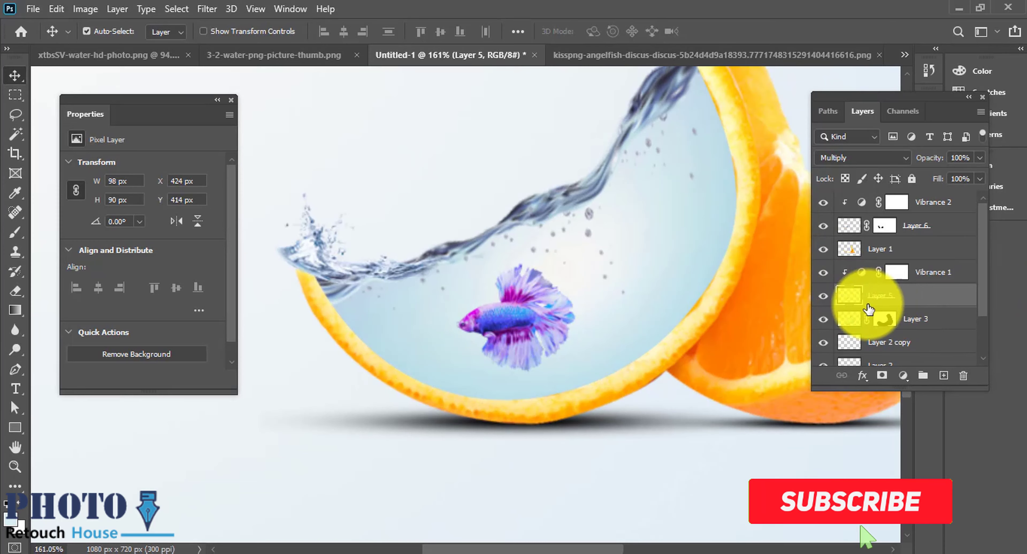
scroll(590, 324, "down", 2)
left_click_drag(584, 320, 565, 322)
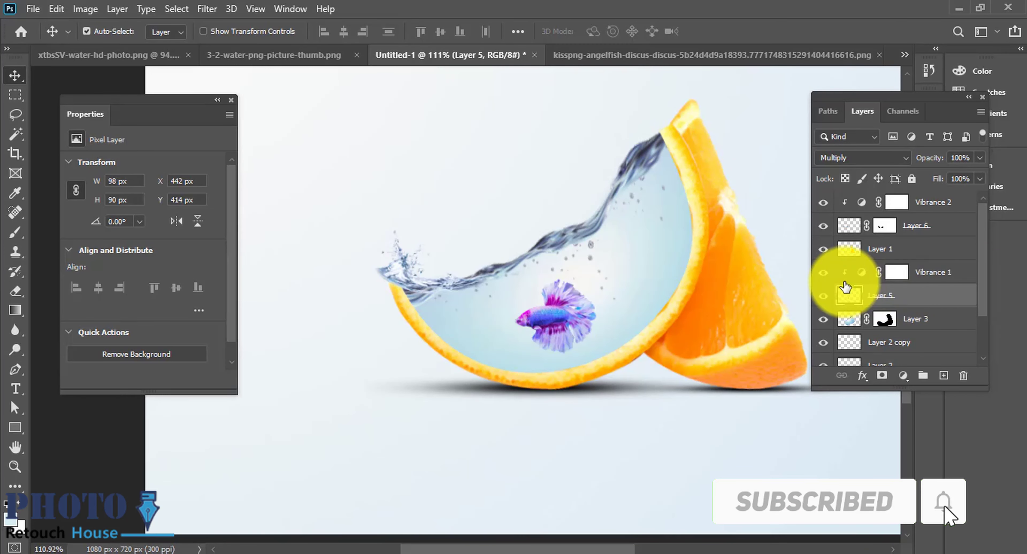
scroll(332, 303, "down", 2)
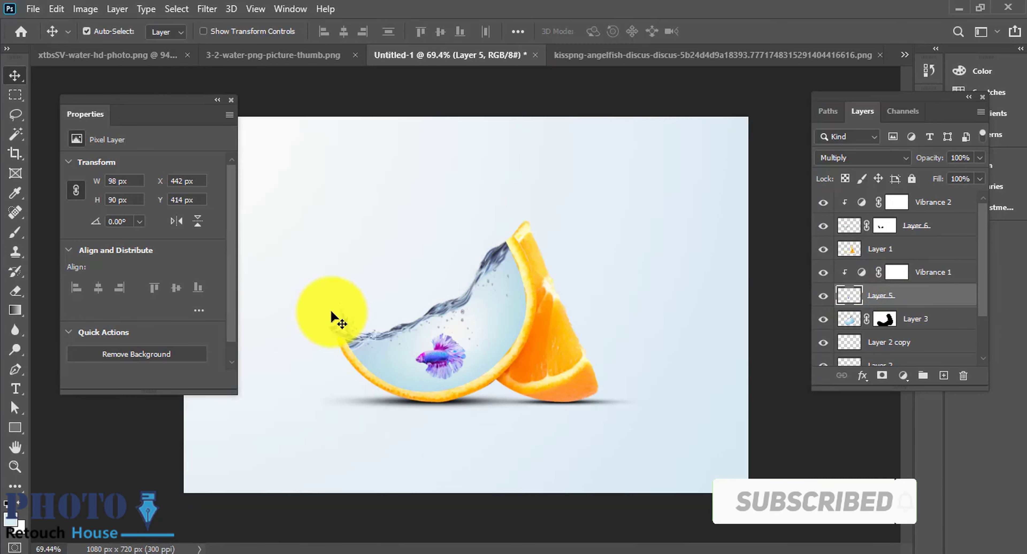
scroll(443, 357, "up", 1)
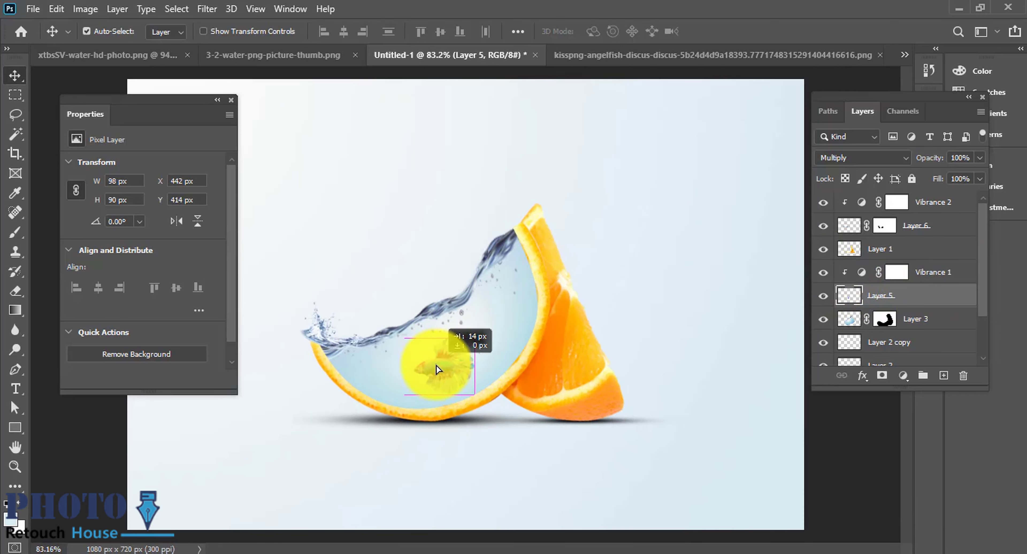
scroll(439, 370, "up", 2)
scroll(504, 355, "down", 2)
scroll(458, 355, "down", 1)
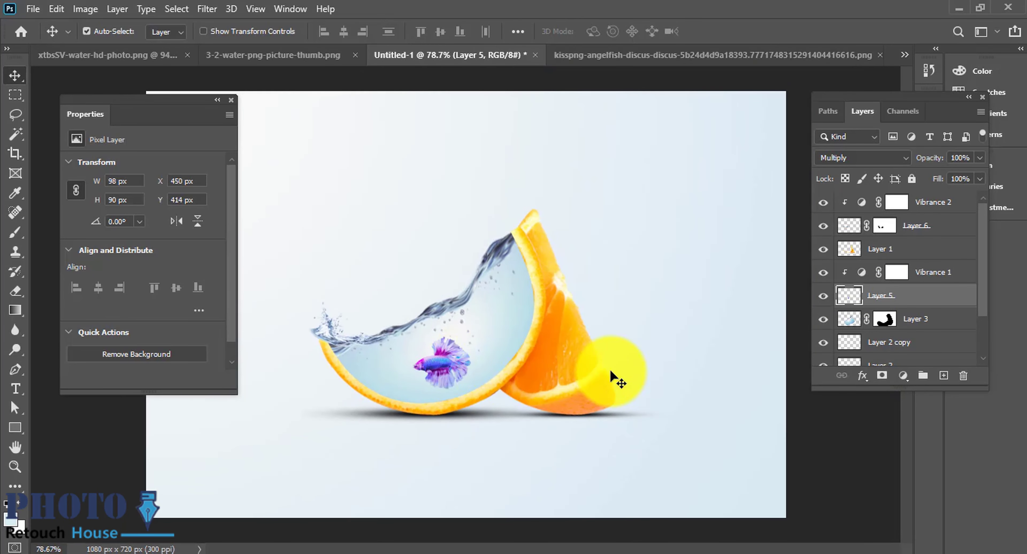
scroll(608, 366, "down", 1)
key("ctrl")
scroll(606, 371, "down", 2)
scroll(490, 339, "up", 1)
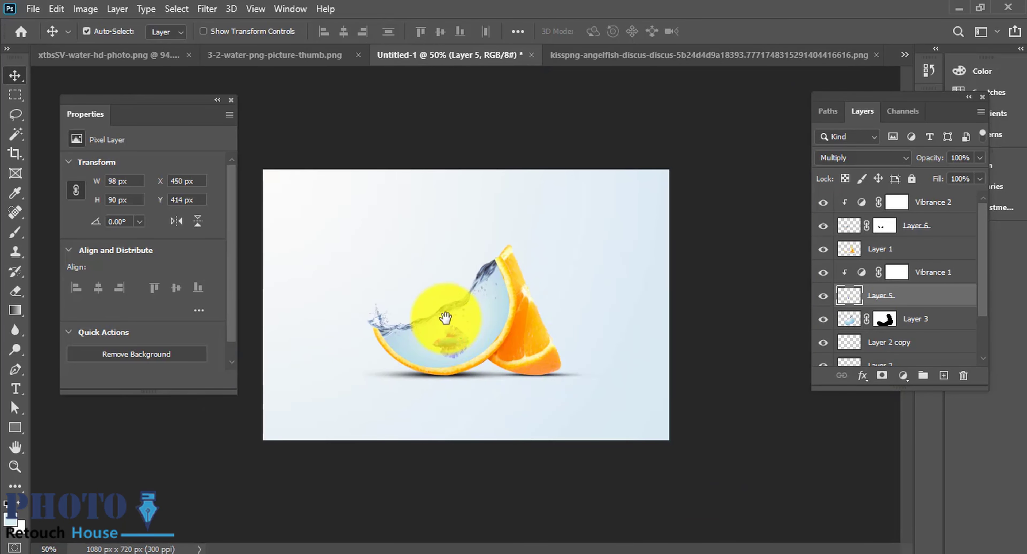
scroll(445, 318, "up", 2)
scroll(578, 389, "down", 1)
scroll(452, 303, "up", 2)
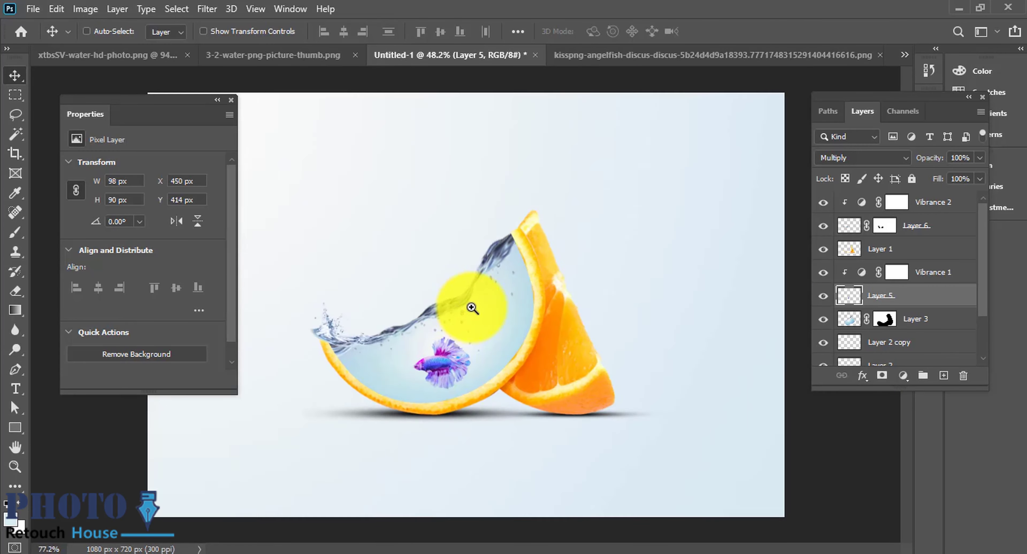
scroll(556, 365, "up", 1)
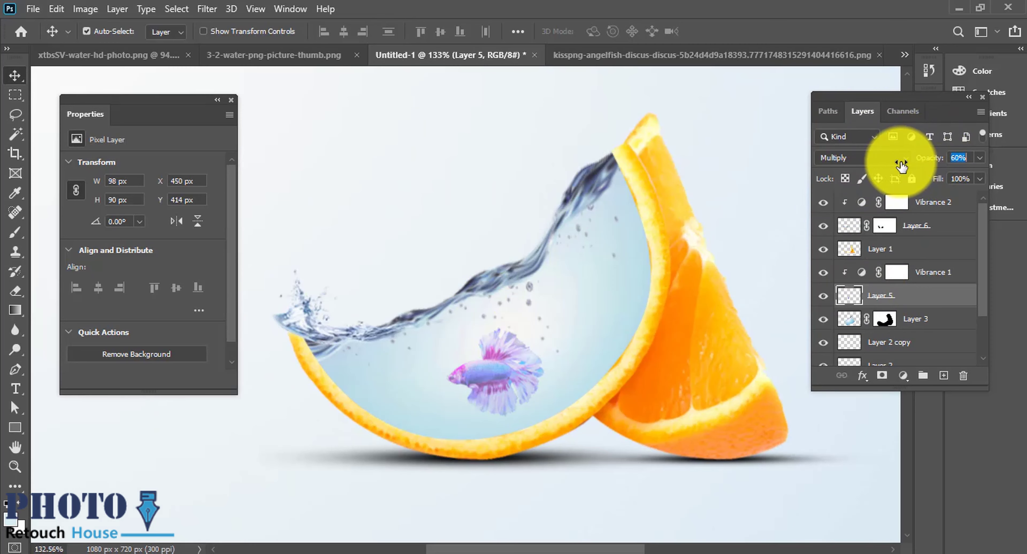
Adjust the betta fish layer's opacity for a softer blend, then zoom in on the fish.
left_click_drag(900, 166, 912, 165)
scroll(501, 340, "up", 2)
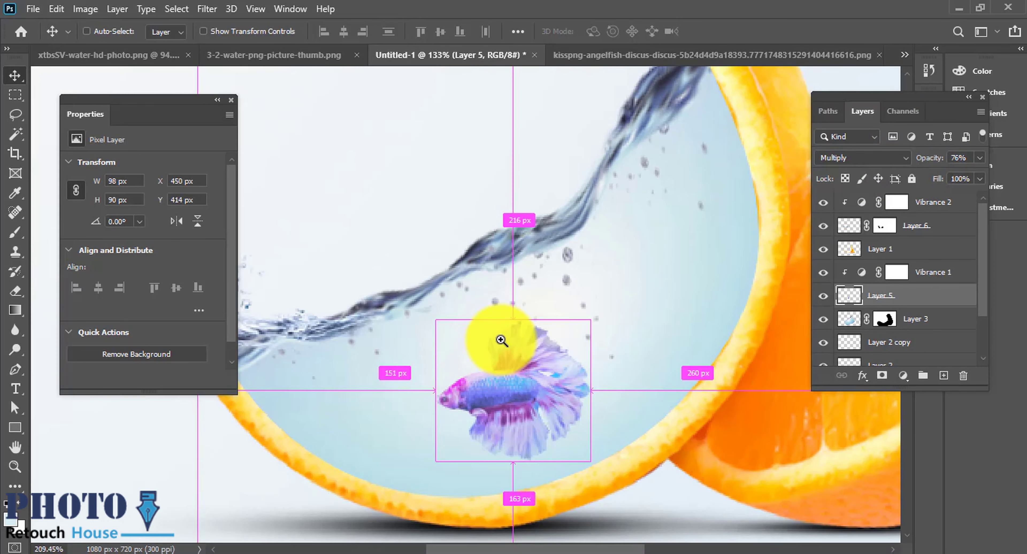
scroll(546, 345, "down", 3)
scroll(557, 349, "down", 2)
scroll(534, 349, "up", 1)
scroll(594, 351, "down", 1)
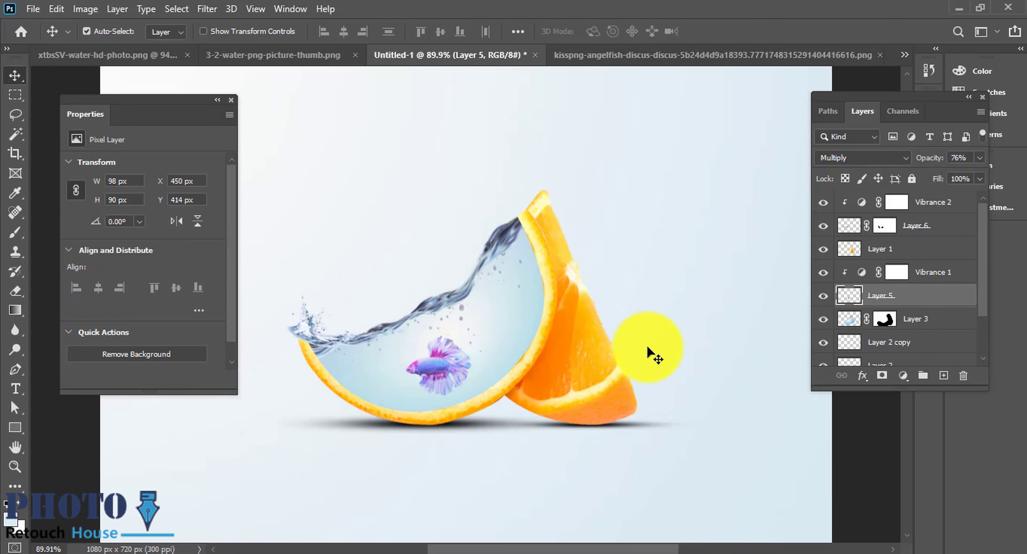
left_click(927, 162)
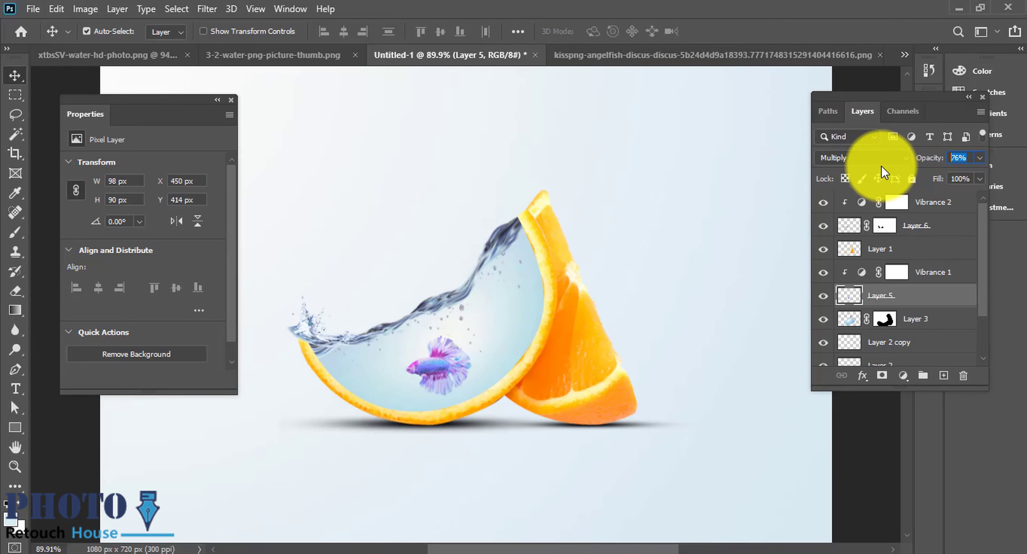
type("90")
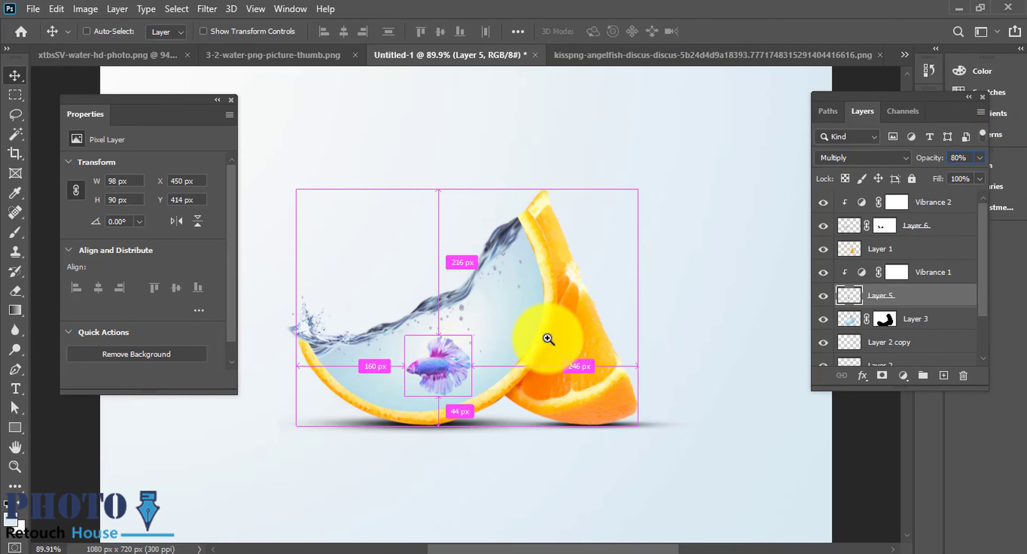
scroll(550, 339, "down", 1)
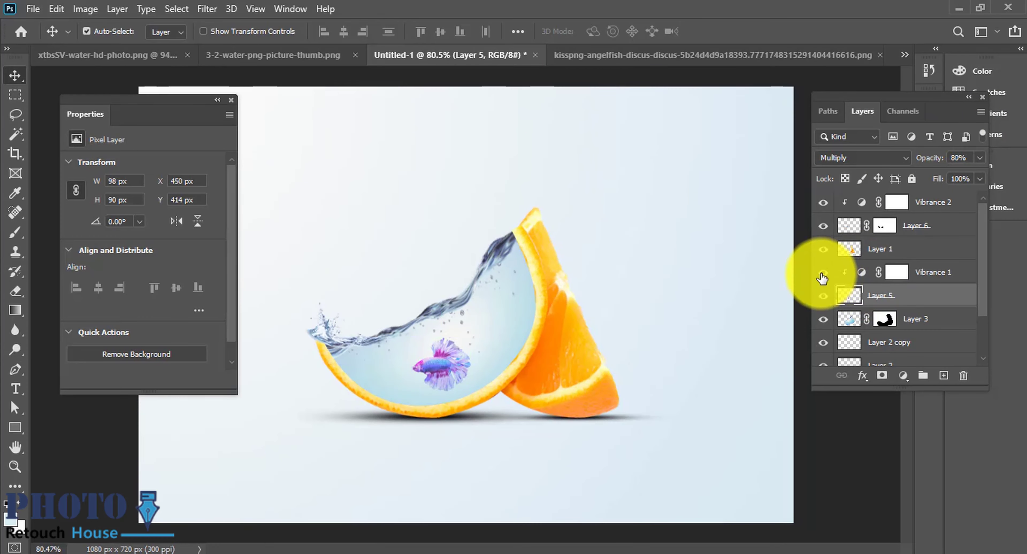
left_click_drag(419, 348, 516, 351)
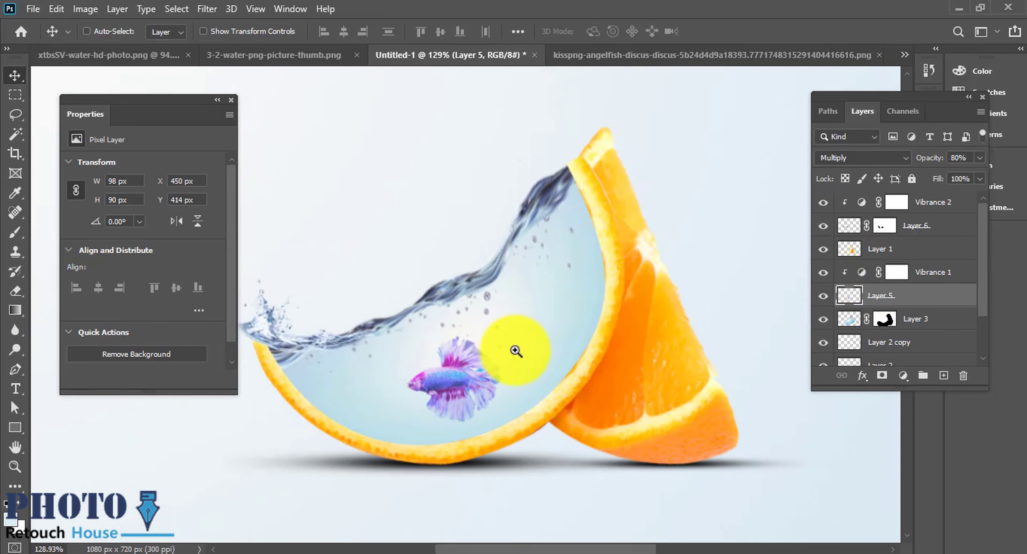